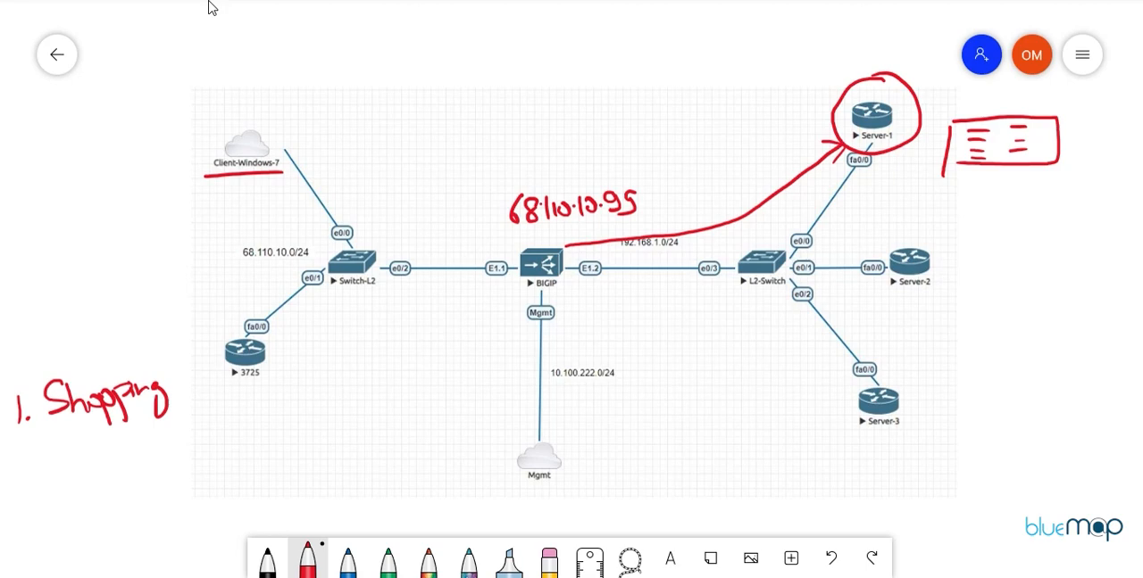
# Step: Draw an arrow from Client-Windows-7 to BIGIP and sketch a table box titled "Connection" above BIGIP
pyautogui.moveTo(316, 148)
pyautogui.mouseDown()
pyautogui.moveTo(396, 212)
pyautogui.moveTo(490, 234)
pyautogui.moveTo(483, 244)
pyautogui.mouseUp()
pyautogui.moveTo(509, 76)
pyautogui.mouseDown()
pyautogui.moveTo(495, 150)
pyautogui.moveTo(603, 141)
pyautogui.moveTo(521, 144)
pyautogui.moveTo(565, 82)
pyautogui.mouseUp()
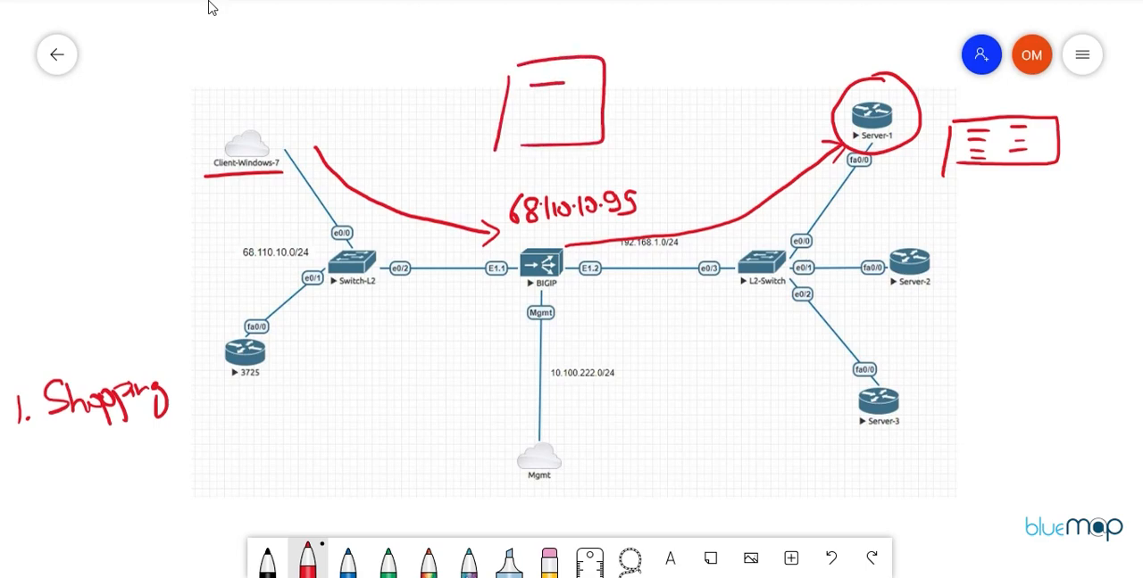
pyautogui.moveTo(502, 16)
pyautogui.mouseDown()
pyautogui.moveTo(491, 23)
pyautogui.moveTo(500, 46)
pyautogui.mouseUp()
pyautogui.moveTo(513, 32); pyautogui.dragTo(566, 44)
pyautogui.moveTo(580, 33)
pyautogui.mouseDown()
pyautogui.moveTo(571, 44)
pyautogui.moveTo(600, 41)
pyautogui.moveTo(611, 22)
pyautogui.mouseUp()
pyautogui.moveTo(611, 30); pyautogui.dragTo(612, 41)
pyautogui.moveTo(622, 32); pyautogui.dragTo(636, 41)
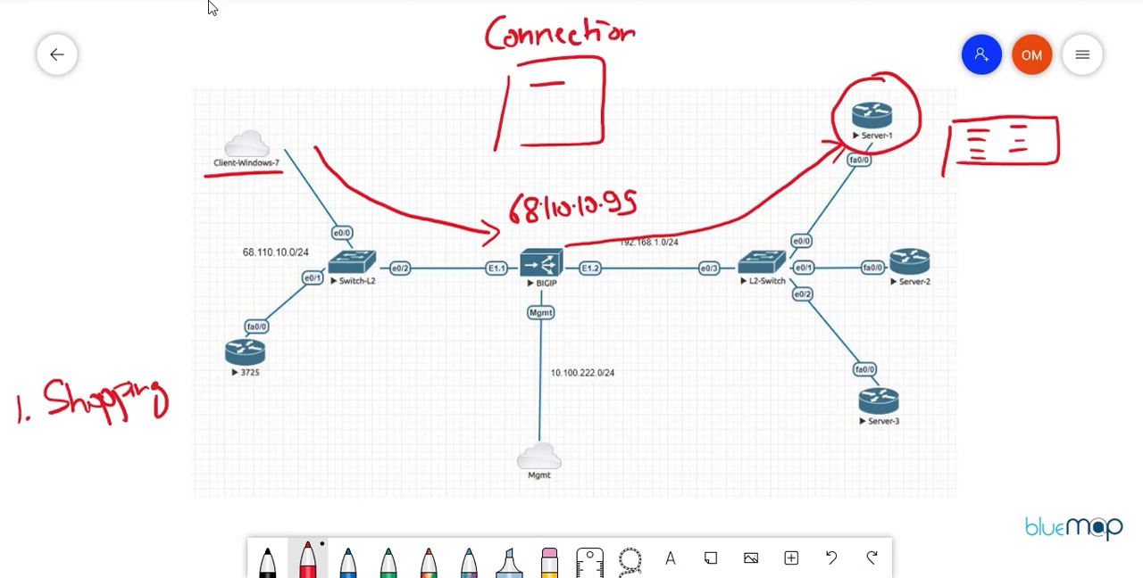
# Step: Write the word "Persistence" beside the Connection box, between it and Server-1
pyautogui.moveTo(643, 63); pyautogui.dragTo(641, 87)
pyautogui.moveTo(638, 63); pyautogui.dragTo(669, 78)
pyautogui.moveTo(676, 66)
pyautogui.mouseDown()
pyautogui.moveTo(685, 82)
pyautogui.moveTo(705, 82)
pyautogui.mouseUp()
pyautogui.moveTo(700, 71)
pyautogui.mouseDown()
pyautogui.moveTo(715, 69)
pyautogui.moveTo(711, 78)
pyautogui.mouseUp()
pyautogui.moveTo(725, 71); pyautogui.dragTo(759, 75)
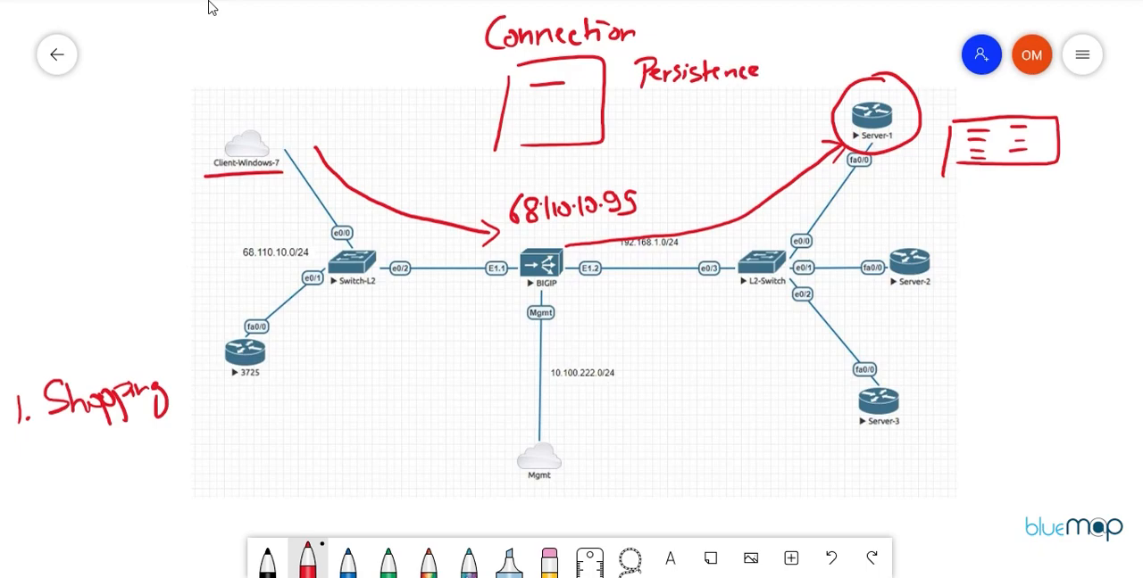
# Step: Write the heading "Source" above the client and the heading "Destination" above Server-1
pyautogui.moveTo(291, 41)
pyautogui.mouseDown()
pyautogui.moveTo(266, 59)
pyautogui.moveTo(267, 79)
pyautogui.mouseUp()
pyautogui.moveTo(304, 66)
pyautogui.mouseDown()
pyautogui.moveTo(330, 79)
pyautogui.moveTo(345, 64)
pyautogui.mouseUp()
pyautogui.moveTo(357, 64)
pyautogui.mouseDown()
pyautogui.moveTo(350, 79)
pyautogui.moveTo(375, 75)
pyautogui.mouseUp()
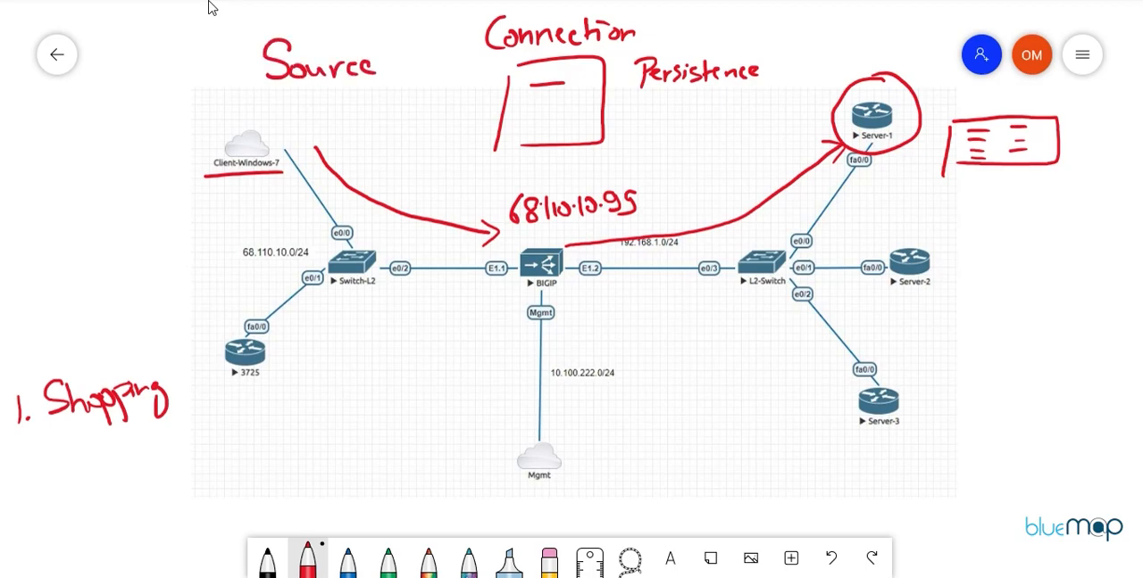
pyautogui.moveTo(764, 20); pyautogui.dragTo(765, 46)
pyautogui.moveTo(754, 18)
pyautogui.mouseDown()
pyautogui.moveTo(761, 50)
pyautogui.moveTo(803, 48)
pyautogui.mouseUp()
pyautogui.moveTo(821, 18)
pyautogui.mouseDown()
pyautogui.moveTo(823, 43)
pyautogui.moveTo(832, 30)
pyautogui.mouseUp()
pyautogui.click(837, 36)
pyautogui.moveTo(832, 34)
pyautogui.mouseDown()
pyautogui.moveTo(834, 45)
pyautogui.moveTo(859, 44)
pyautogui.mouseUp()
pyautogui.moveTo(873, 19)
pyautogui.mouseDown()
pyautogui.moveTo(875, 46)
pyautogui.moveTo(883, 27)
pyautogui.mouseUp()
pyautogui.moveTo(884, 34); pyautogui.dragTo(885, 44)
pyautogui.moveTo(893, 36); pyautogui.dragTo(918, 44)
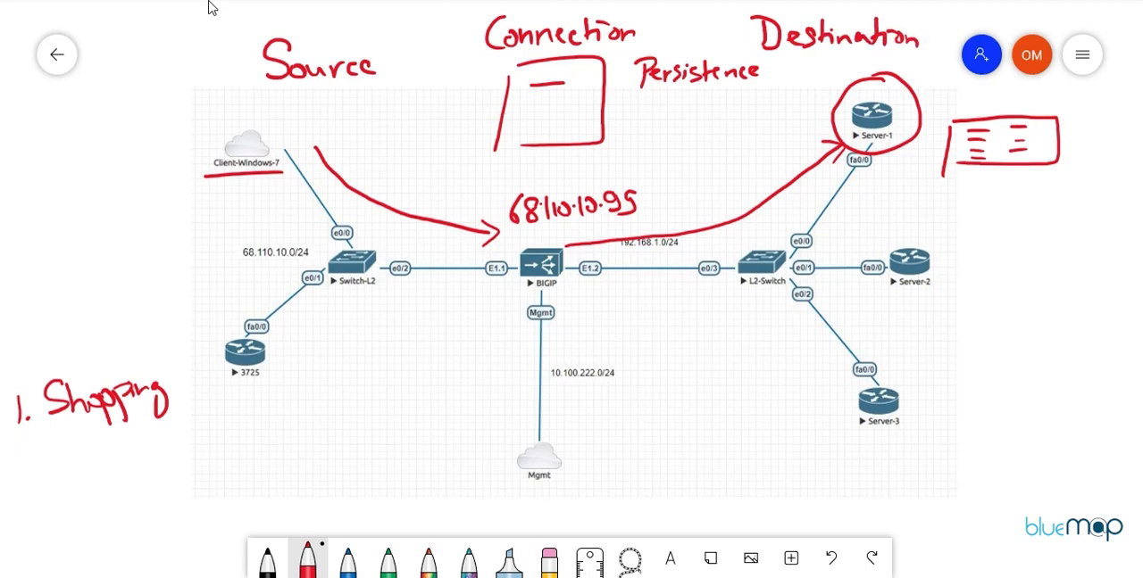
# Step: Write the note "Source Address Persistence" in the free area between the 3725 router and the Mgmt cloud
pyautogui.moveTo(229, 429)
pyautogui.mouseDown()
pyautogui.moveTo(211, 459)
pyautogui.moveTo(241, 435)
pyautogui.moveTo(270, 437)
pyautogui.mouseUp()
pyautogui.moveTo(273, 436); pyautogui.dragTo(291, 428)
pyautogui.moveTo(301, 416)
pyautogui.mouseDown()
pyautogui.moveTo(373, 398)
pyautogui.moveTo(375, 384)
pyautogui.mouseUp()
pyautogui.moveTo(392, 375)
pyautogui.mouseDown()
pyautogui.moveTo(411, 350)
pyautogui.moveTo(427, 354)
pyautogui.mouseUp()
pyautogui.moveTo(428, 357); pyautogui.dragTo(444, 356)
pyautogui.moveTo(466, 337); pyautogui.dragTo(464, 359)
pyautogui.moveTo(311, 478)
pyautogui.mouseDown()
pyautogui.moveTo(313, 496)
pyautogui.moveTo(318, 475)
pyautogui.mouseUp()
pyautogui.moveTo(327, 478)
pyautogui.mouseDown()
pyautogui.moveTo(339, 486)
pyautogui.moveTo(360, 471)
pyautogui.mouseUp()
pyautogui.moveTo(377, 452); pyautogui.dragTo(378, 464)
pyautogui.moveTo(393, 445); pyautogui.dragTo(384, 463)
pyautogui.moveTo(404, 427); pyautogui.dragTo(407, 454)
pyautogui.moveTo(396, 438); pyautogui.dragTo(445, 435)
pyautogui.moveTo(452, 422)
pyautogui.mouseDown()
pyautogui.moveTo(461, 407)
pyautogui.moveTo(469, 418)
pyautogui.mouseUp()
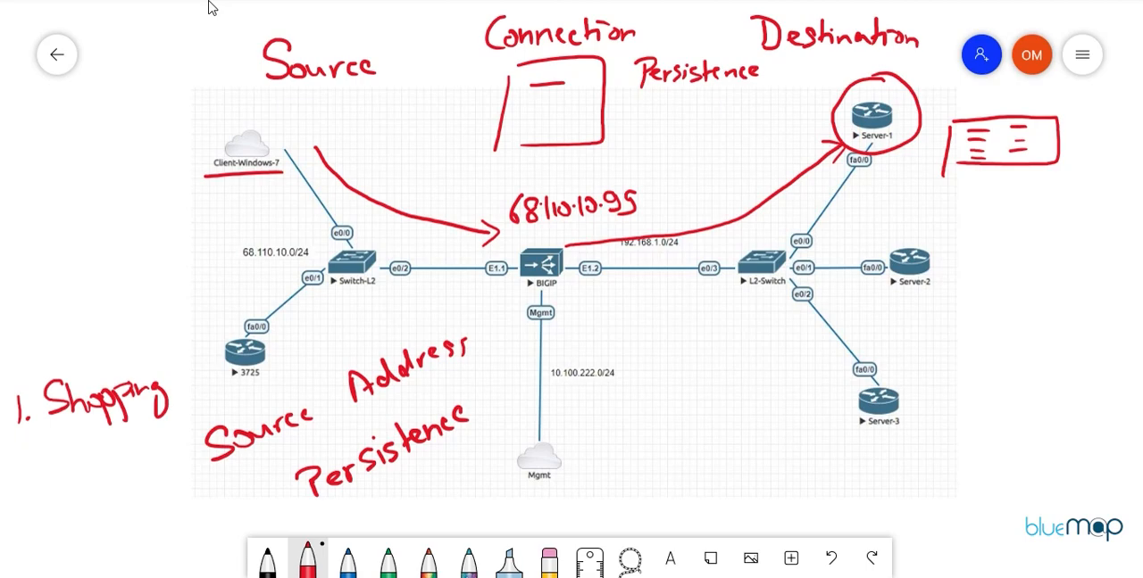
# Step: Underline and circle "Persistence", and circle both the Windows client and the handwritten IP address above BIGIP
pyautogui.moveTo(643, 93); pyautogui.dragTo(773, 85)
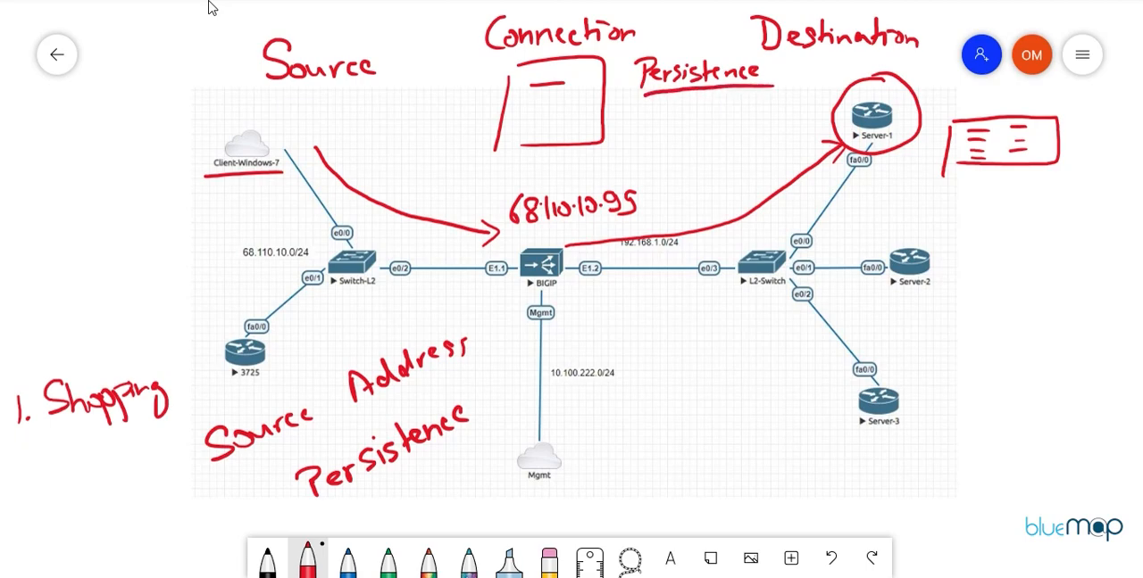
pyautogui.moveTo(234, 103)
pyautogui.mouseDown()
pyautogui.moveTo(184, 169)
pyautogui.moveTo(293, 143)
pyautogui.moveTo(222, 110)
pyautogui.mouseUp()
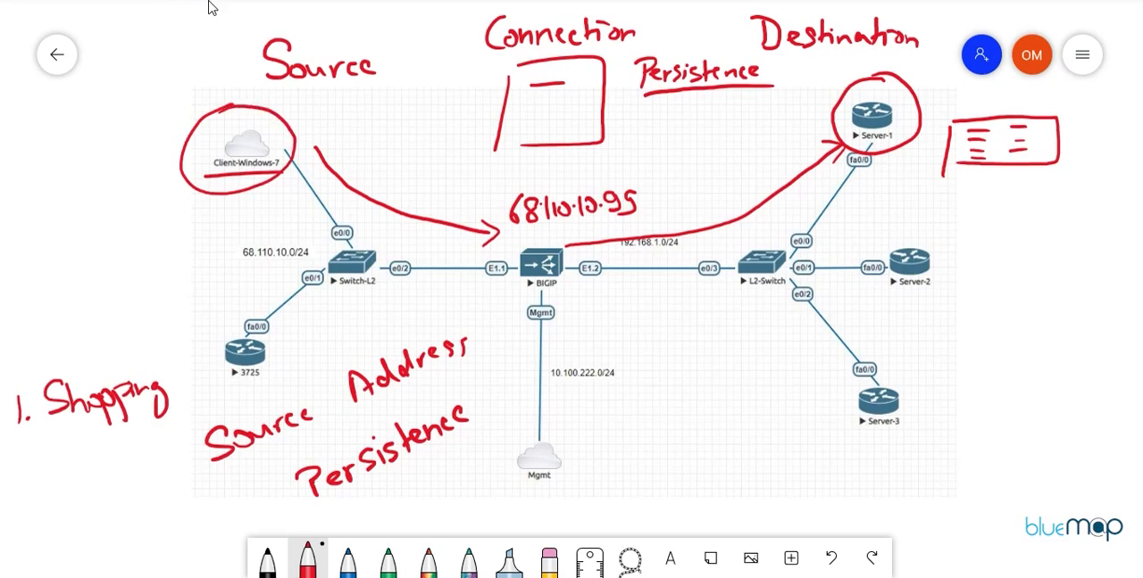
pyautogui.moveTo(564, 172)
pyautogui.mouseDown()
pyautogui.moveTo(507, 191)
pyautogui.moveTo(571, 225)
pyautogui.moveTo(634, 162)
pyautogui.moveTo(582, 162)
pyautogui.mouseUp()
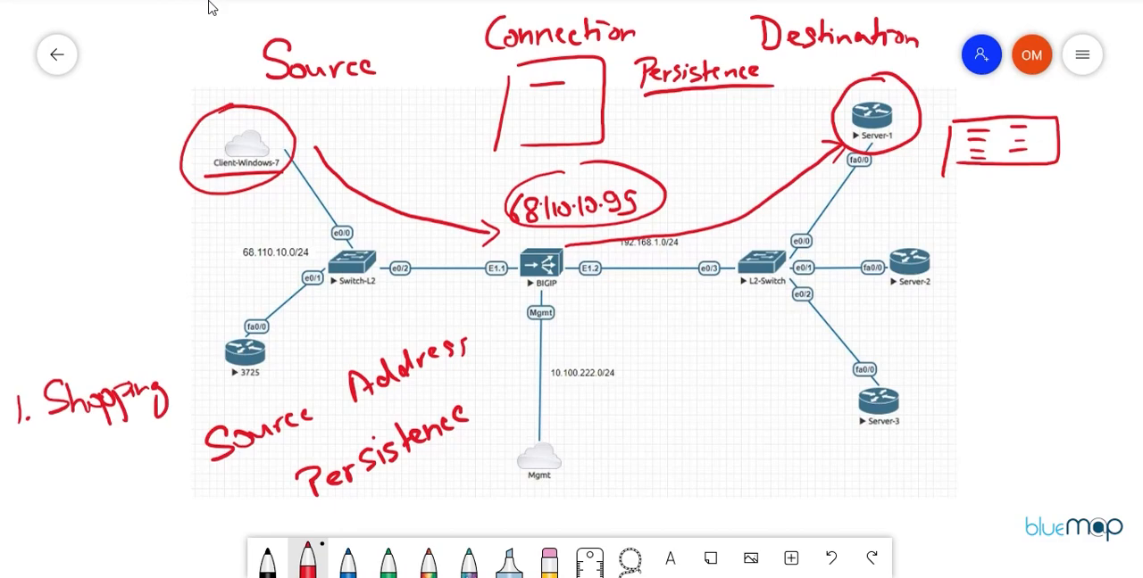
pyautogui.moveTo(238, 136)
pyautogui.mouseDown()
pyautogui.moveTo(200, 178)
pyautogui.moveTo(282, 152)
pyautogui.moveTo(229, 135)
pyautogui.mouseUp()
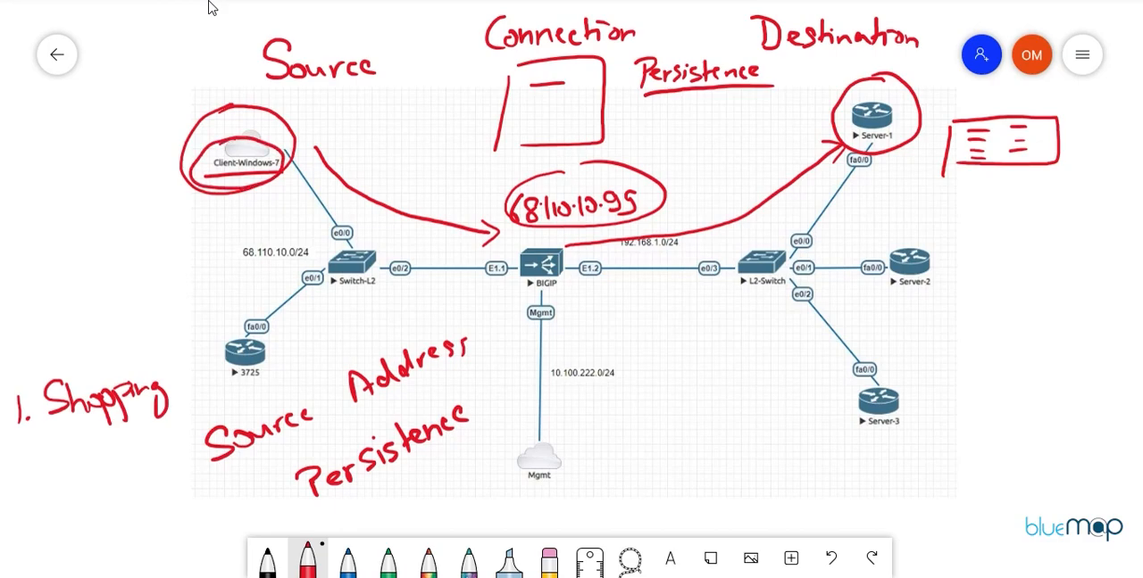
pyautogui.moveTo(689, 41)
pyautogui.mouseDown()
pyautogui.moveTo(652, 43)
pyautogui.moveTo(693, 100)
pyautogui.moveTo(778, 51)
pyautogui.moveTo(713, 39)
pyautogui.mouseUp()
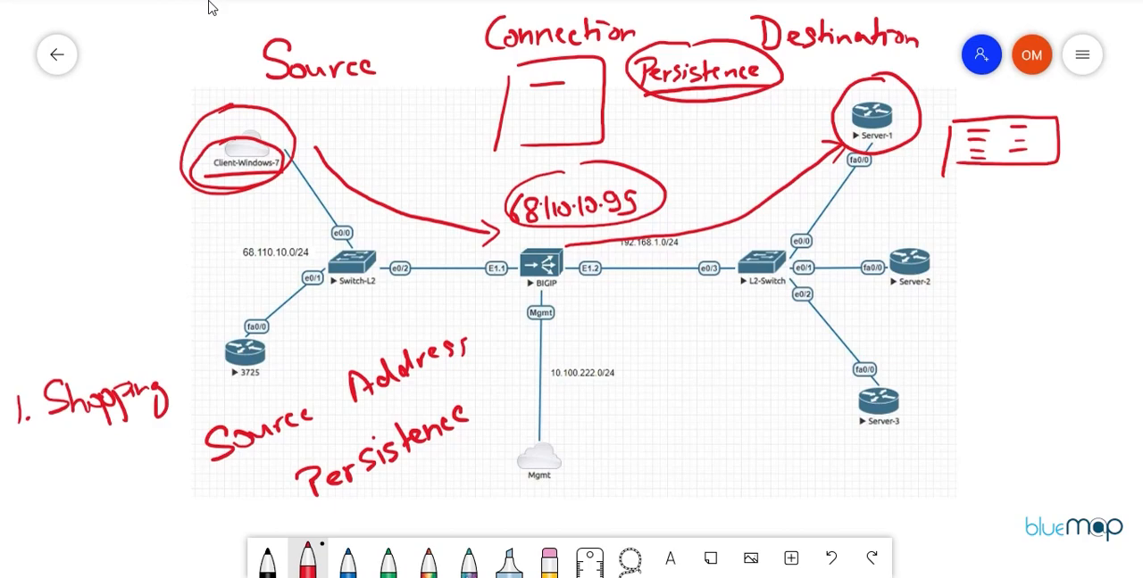
# Step: Draw an arrow from BIGIP toward Server-2 and sketch a filled table box beside Server-2 marked with an X
pyautogui.moveTo(567, 299)
pyautogui.mouseDown()
pyautogui.moveTo(844, 291)
pyautogui.moveTo(846, 309)
pyautogui.mouseUp()
pyautogui.moveTo(966, 276)
pyautogui.mouseDown()
pyautogui.moveTo(966, 318)
pyautogui.moveTo(1091, 282)
pyautogui.moveTo(989, 310)
pyautogui.moveTo(1057, 313)
pyautogui.mouseUp()
pyautogui.moveTo(998, 271)
pyautogui.mouseDown()
pyautogui.moveTo(1023, 269)
pyautogui.moveTo(1023, 286)
pyautogui.mouseUp()
pyautogui.moveTo(1002, 298)
pyautogui.mouseDown()
pyautogui.moveTo(1075, 276)
pyautogui.moveTo(1073, 290)
pyautogui.mouseUp()
pyautogui.moveTo(1050, 302); pyautogui.dragTo(1074, 300)
pyautogui.moveTo(1050, 239)
pyautogui.mouseDown()
pyautogui.moveTo(1028, 266)
pyautogui.moveTo(1053, 265)
pyautogui.mouseUp()
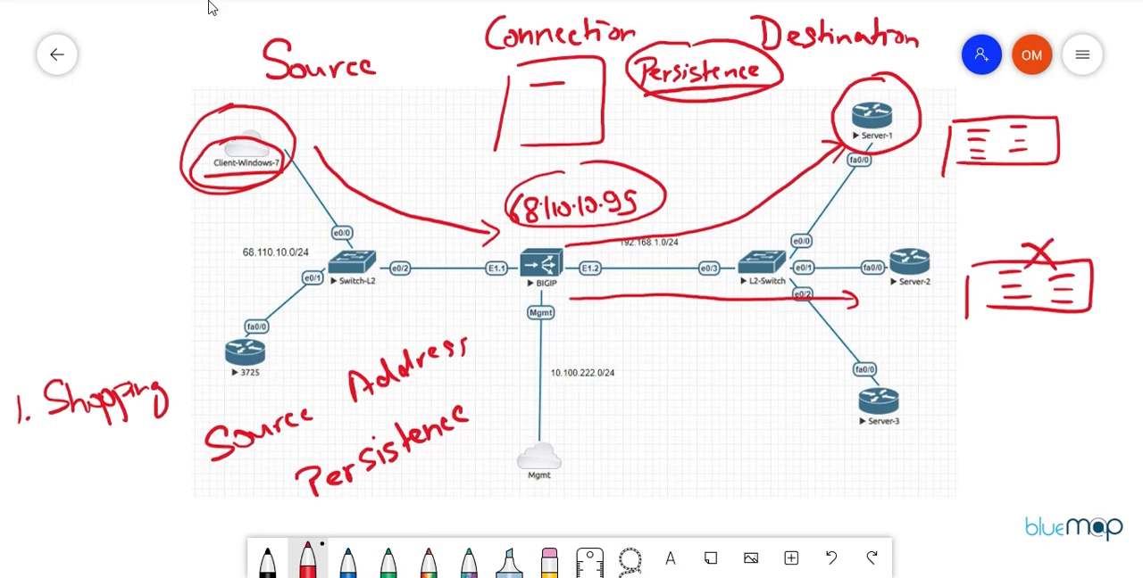
# Step: Add a check mark beside Server-1's table box and put an underlined "1." before the Source Address Persistence note
pyautogui.moveTo(1076, 127); pyautogui.dragTo(1125, 119)
pyautogui.moveTo(160, 455)
pyautogui.mouseDown()
pyautogui.moveTo(176, 475)
pyautogui.moveTo(203, 480)
pyautogui.mouseUp()
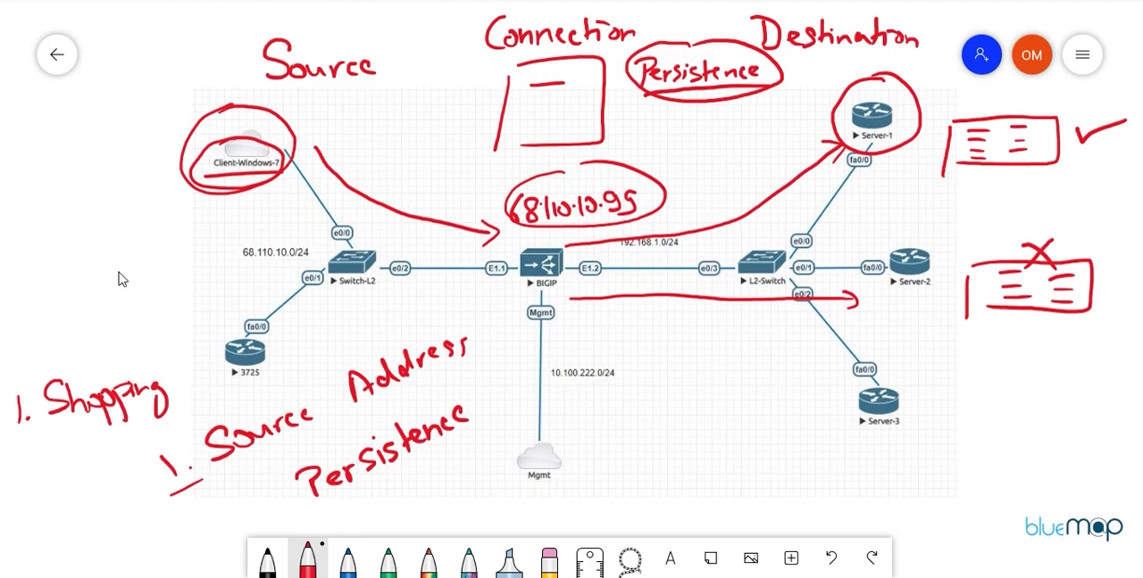
# Step: Switch to the BIG-IP web interface in Chrome and review the Local Traffic node, pool and virtual server lists
pyautogui.moveTo(427, 577)
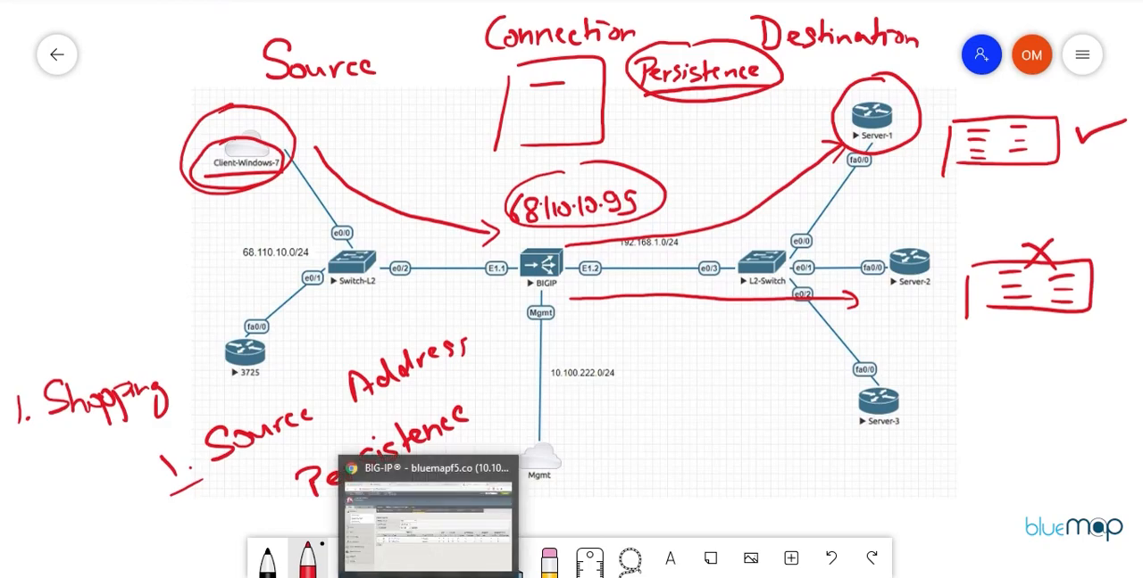
pyautogui.click(427, 522)
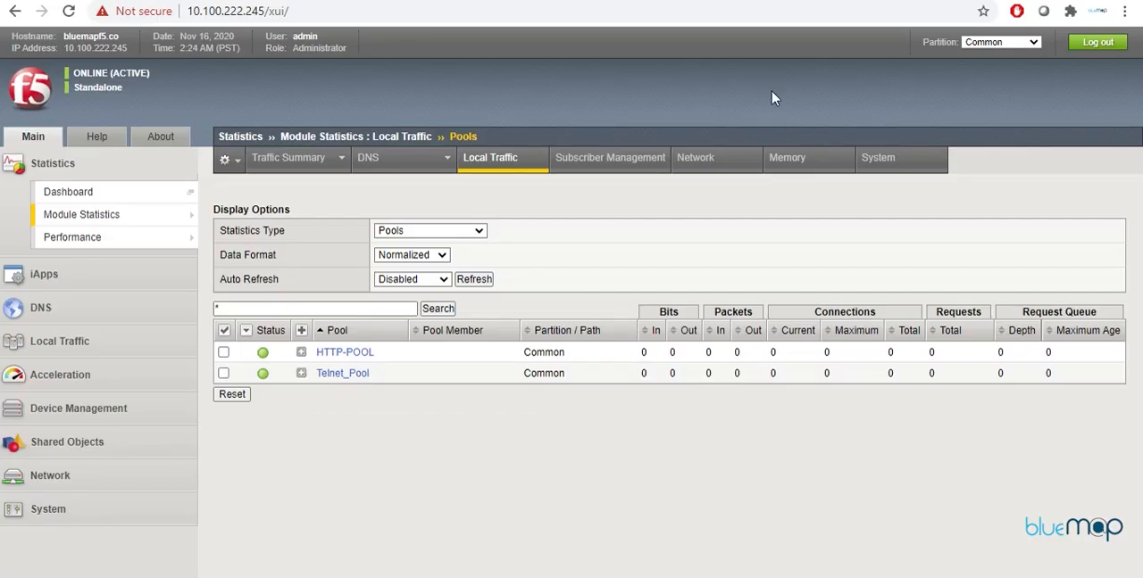
pyautogui.click(76, 353)
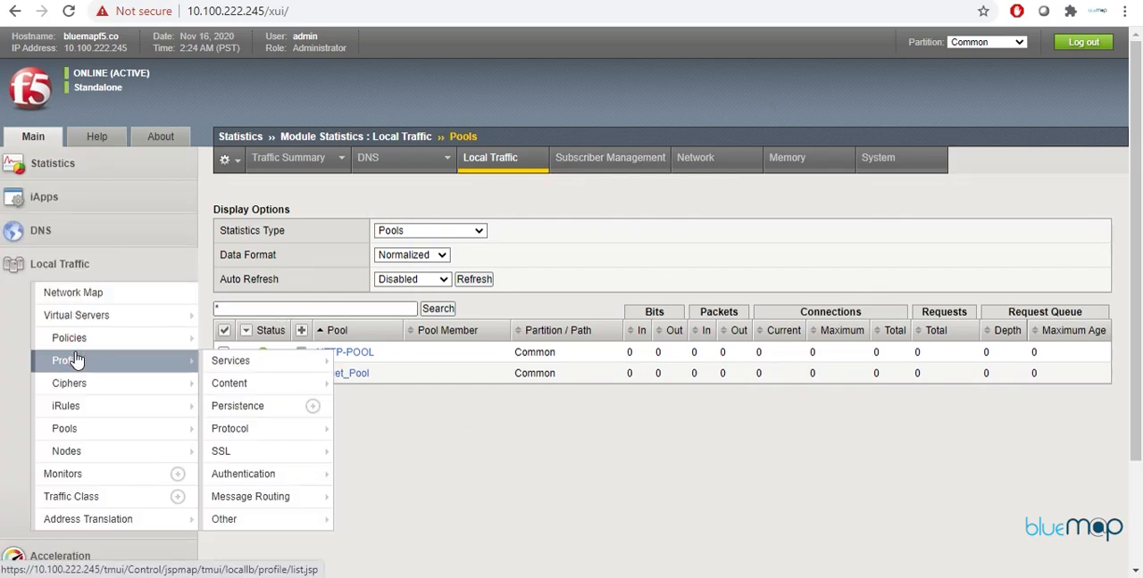
pyautogui.moveTo(150, 536)
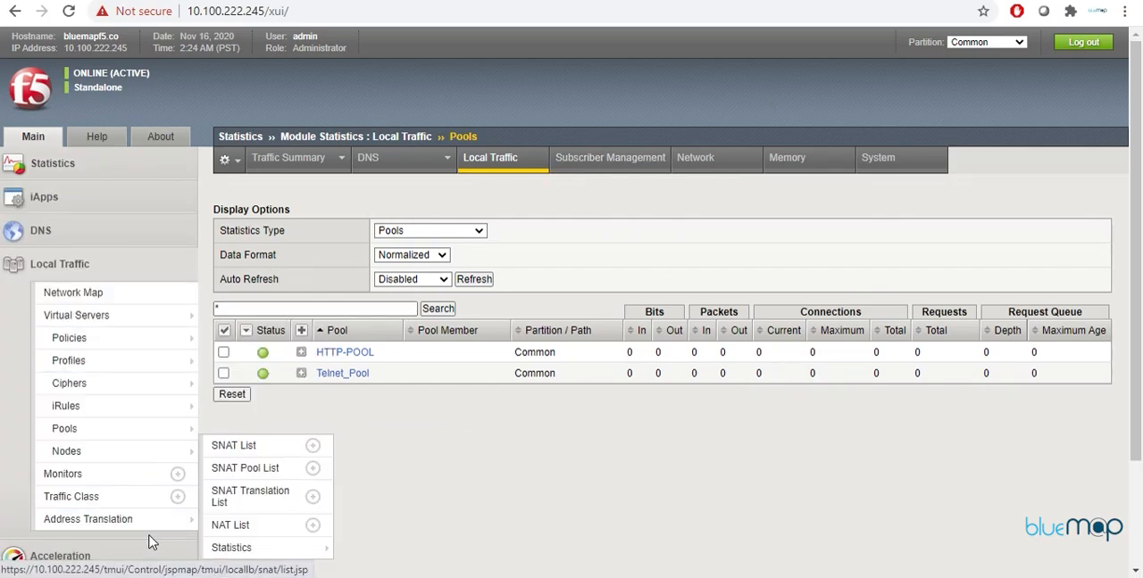
pyautogui.click(119, 451)
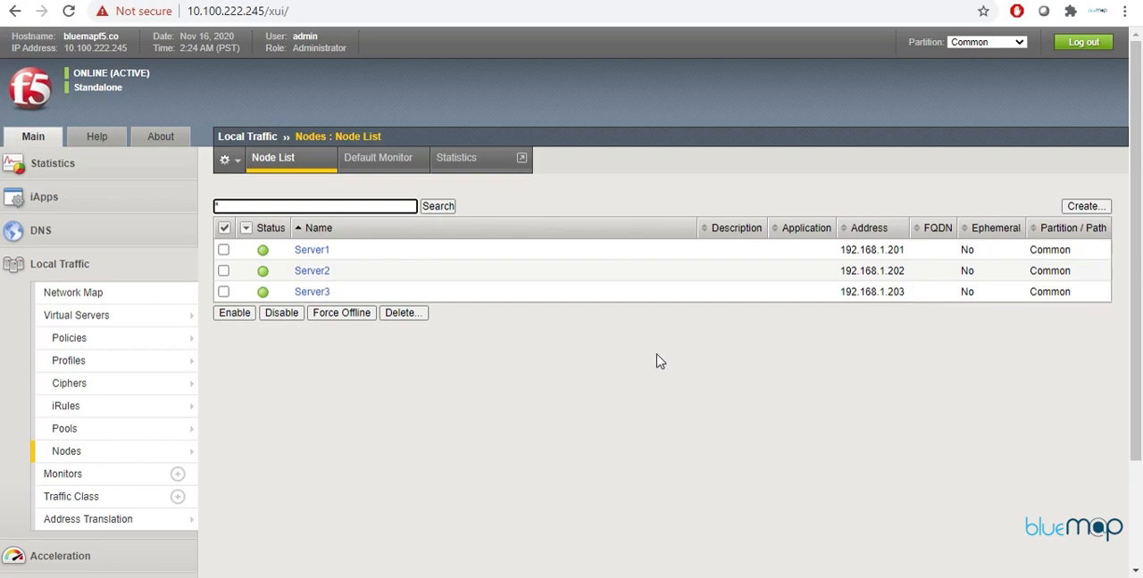
pyautogui.click(103, 429)
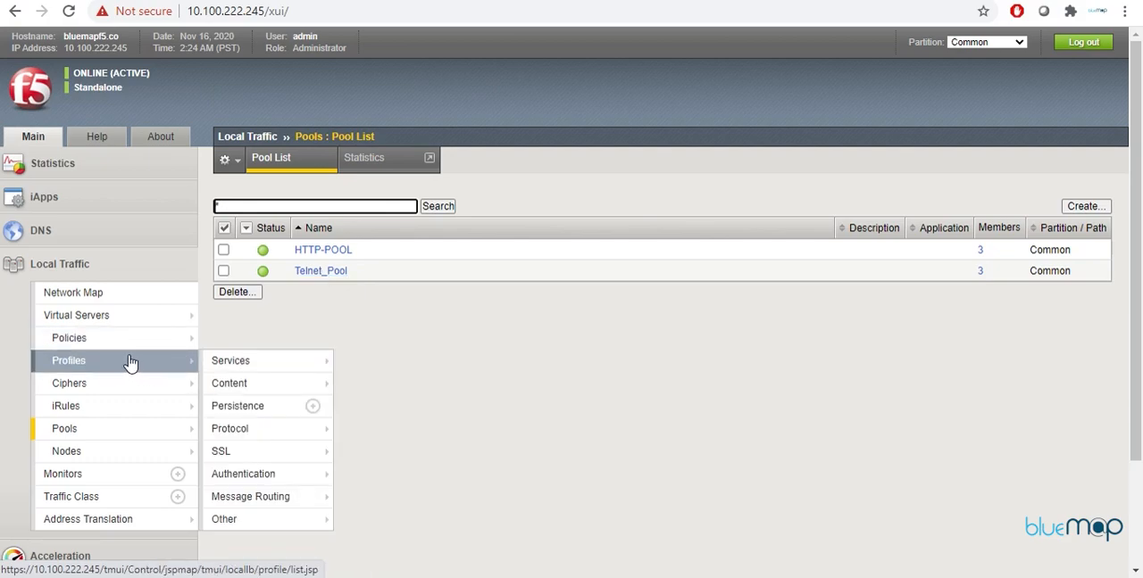
pyautogui.click(118, 323)
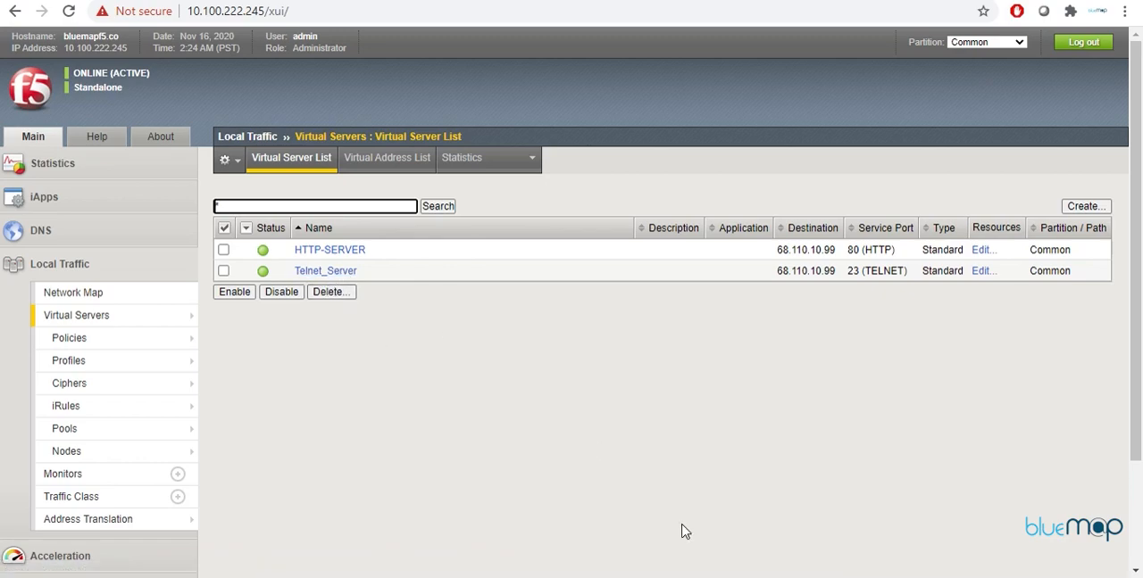
# Step: Switch to the 3725 router console, wake the session and enter privileged mode with en
pyautogui.click(705, 577)
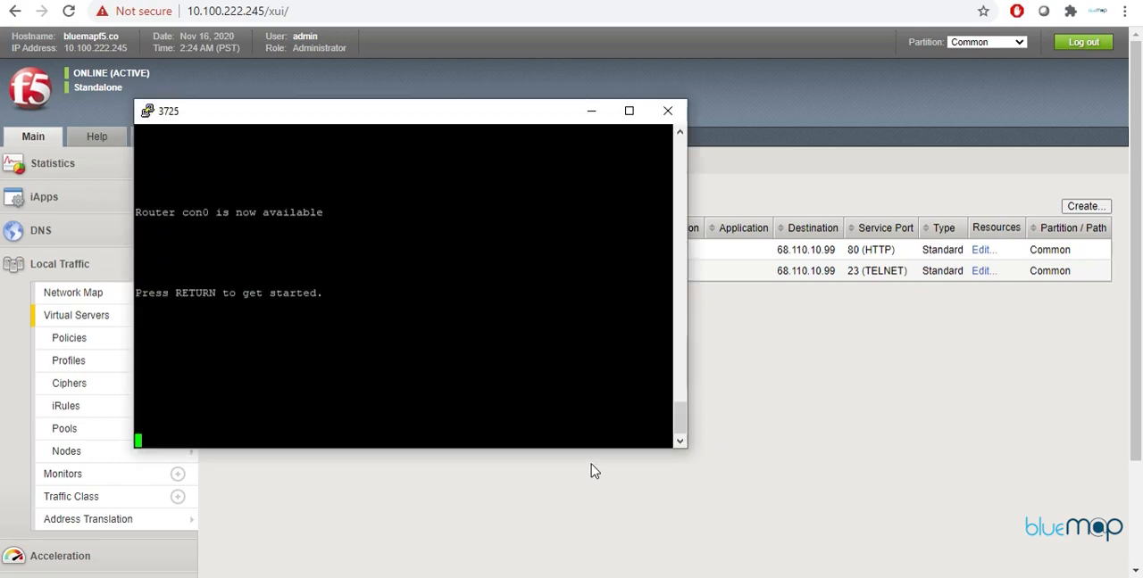
pyautogui.press('Return')
pyautogui.press('Return')
pyautogui.press('Return')
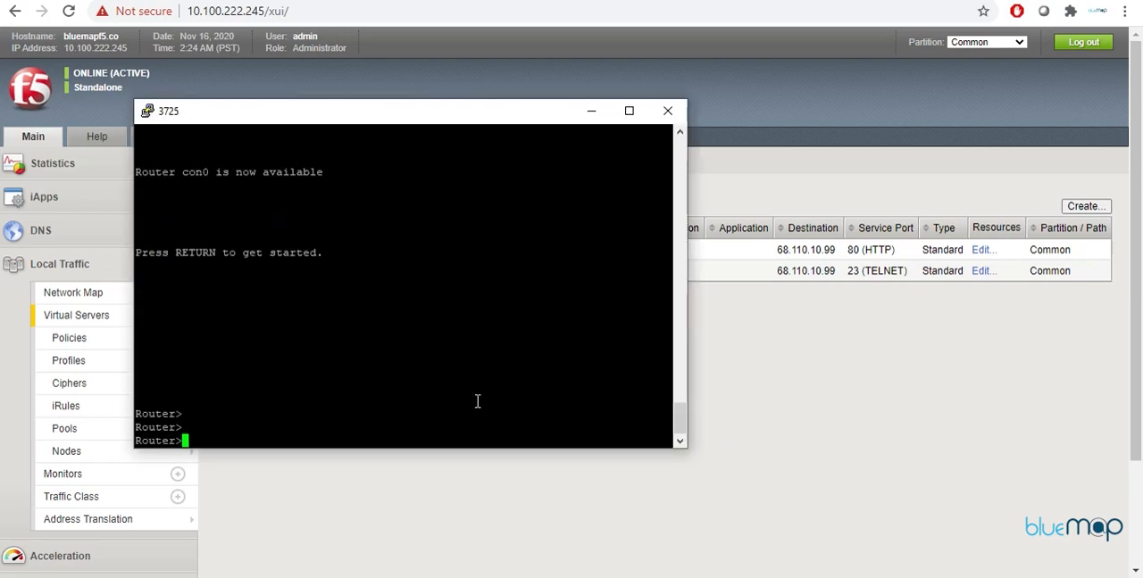
pyautogui.write('en')
pyautogui.press('Return')
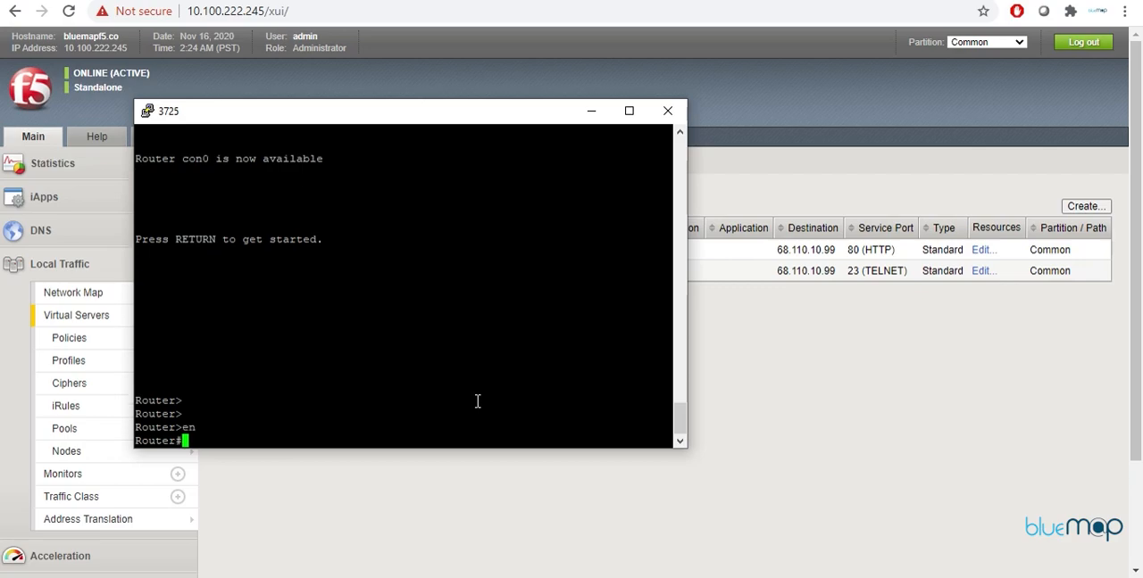
# Step: Telnet from the router to 68.110.10.99 and log in with username cisco and the account password
pyautogui.write('tel')
pyautogui.write('net 68.110.10.99')
pyautogui.press('Return')
pyautogui.write('cisco')
pyautogui.press('Return')
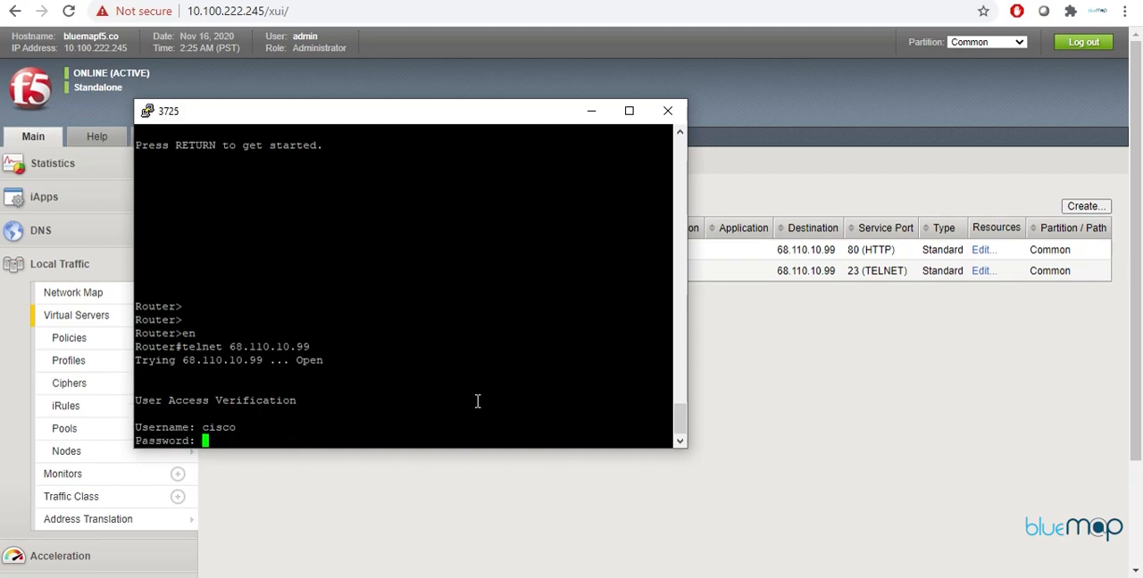
pyautogui.press('Return')
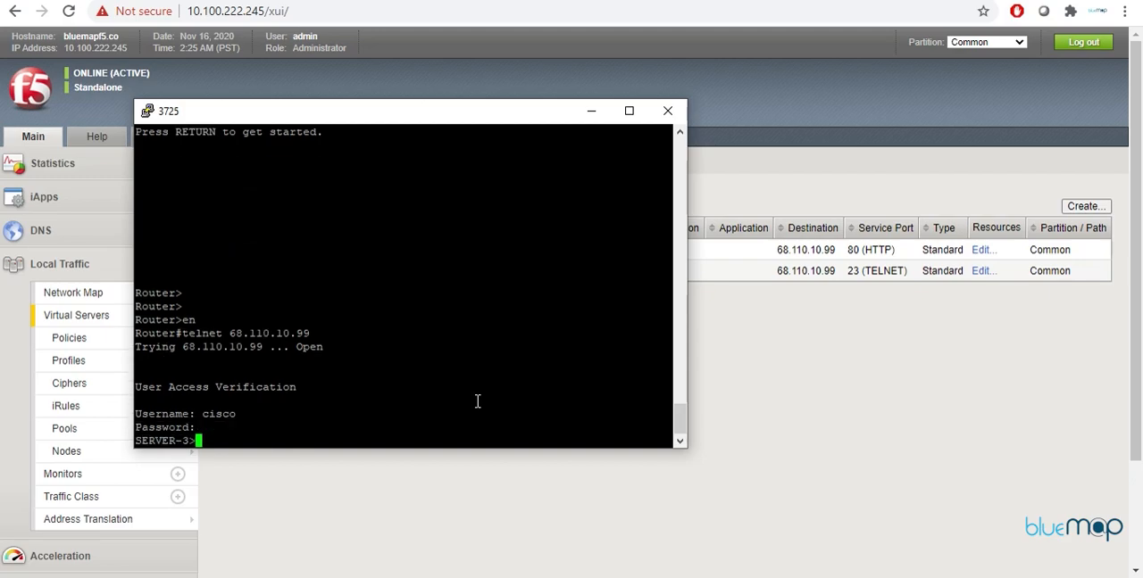
# Step: Exit the Telnet session and return to the router's own prompt
pyautogui.press('Return')
pyautogui.press('Return')
pyautogui.press('Return')
pyautogui.press('Return')
pyautogui.write('exit')
pyautogui.press('Return')
pyautogui.press('Return')
pyautogui.press('Return')
pyautogui.press('Return')
pyautogui.press('Return')
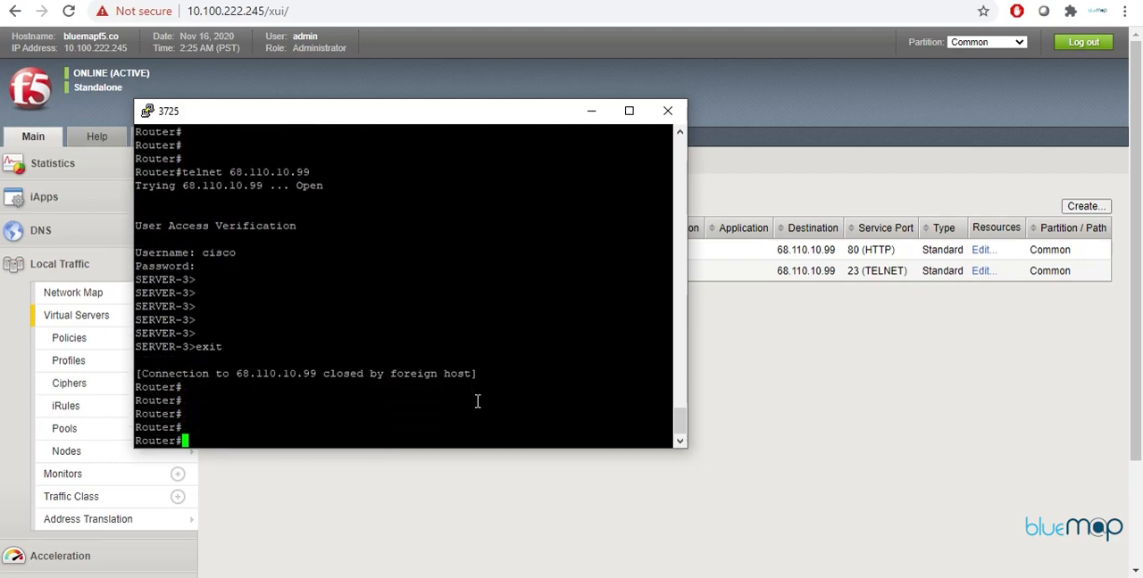
# Step: Repeat the Telnet connection to 68.110.10.99 and log in again as cisco with the account password
pyautogui.press('Up')
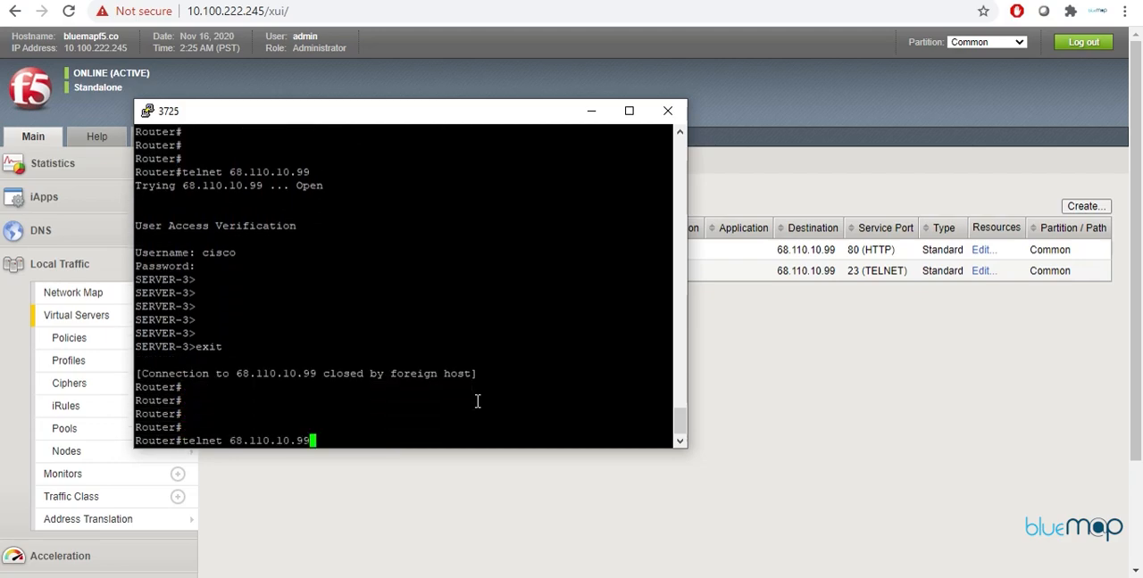
pyautogui.press('Return')
pyautogui.write('cisco')
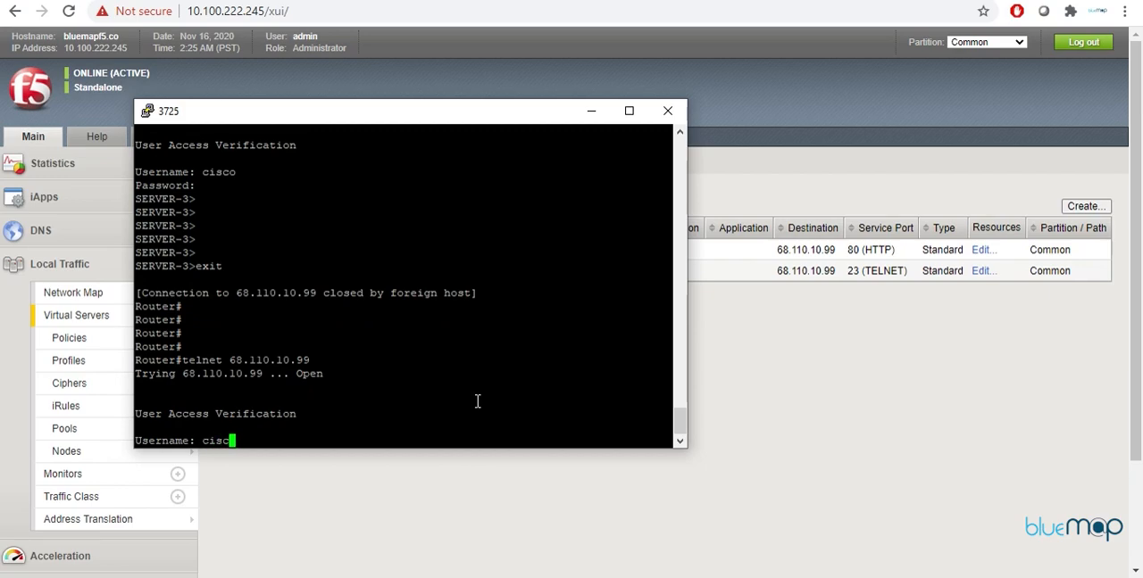
pyautogui.press('Return')
# Step: Exit the second Telnet session and get back to a clean router prompt
pyautogui.press('Return')
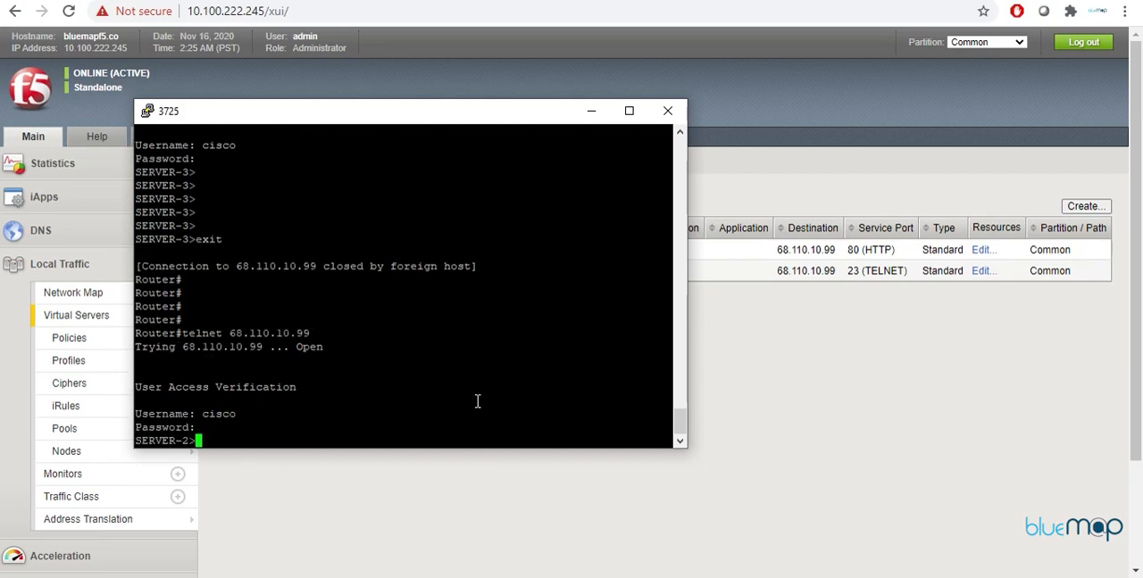
pyautogui.write('exit')
pyautogui.press('Return')
pyautogui.press('Return')
pyautogui.press('Return')
pyautogui.press('Return')
pyautogui.press('Return')
pyautogui.press('Return')
pyautogui.press('Return')
pyautogui.press('Return')
pyautogui.press('Return')
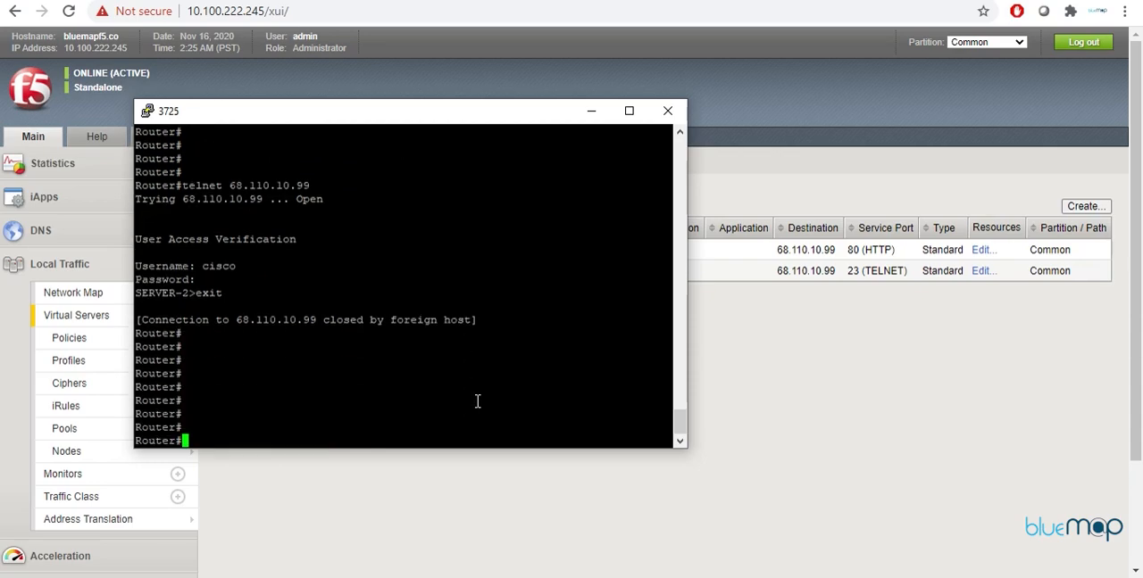
# Step: Telnet to 68.110.10.99 a third time, log in as cisco with the account password, and exit the session
pyautogui.press('Up')
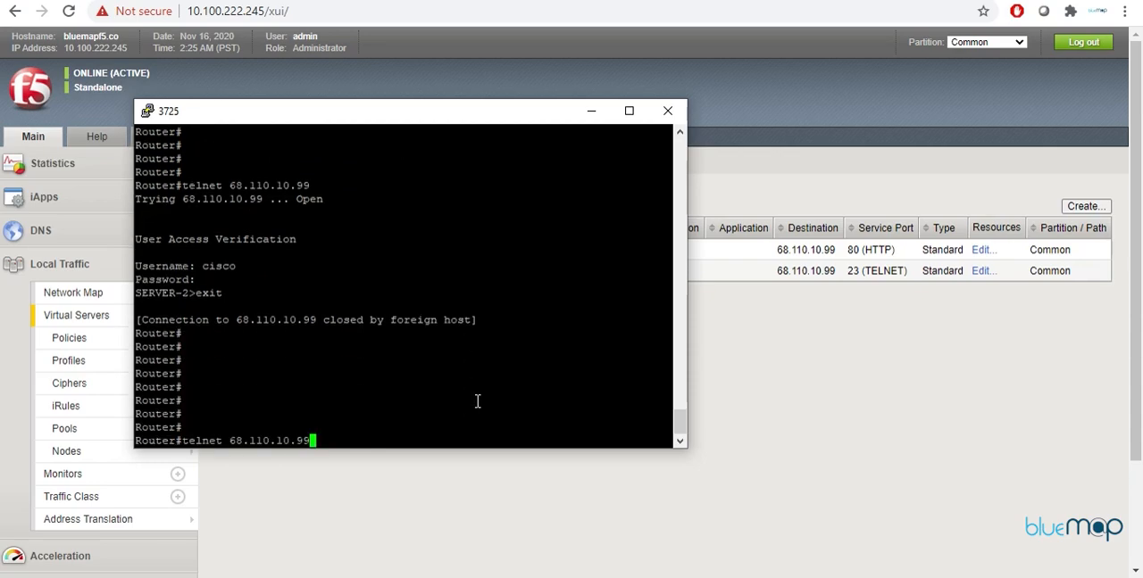
pyautogui.press('Down')
pyautogui.press('Up')
pyautogui.press('Return')
pyautogui.write('cisco')
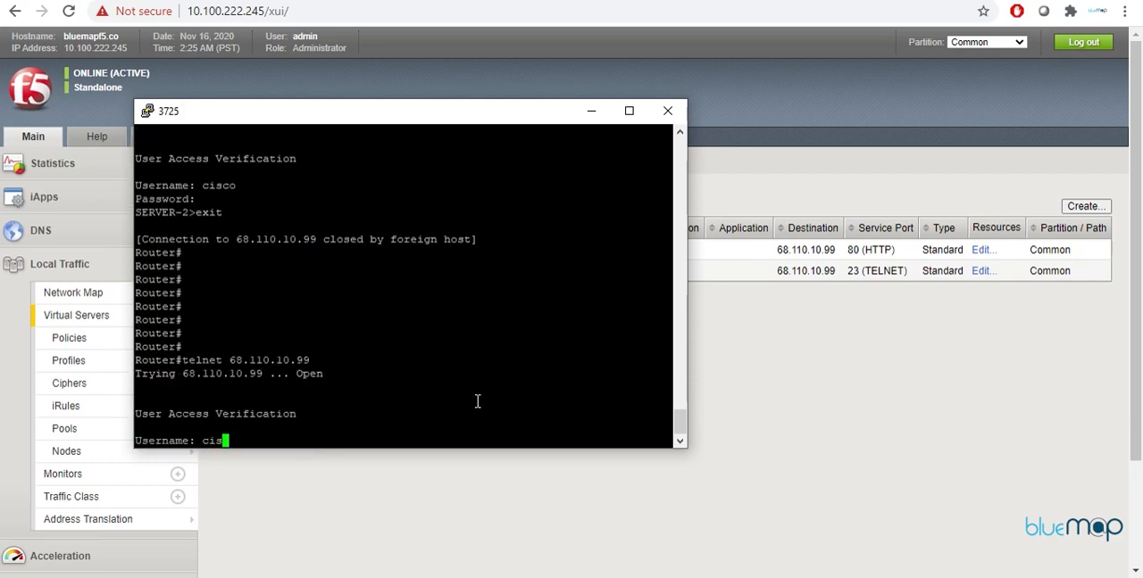
pyautogui.press('Return')
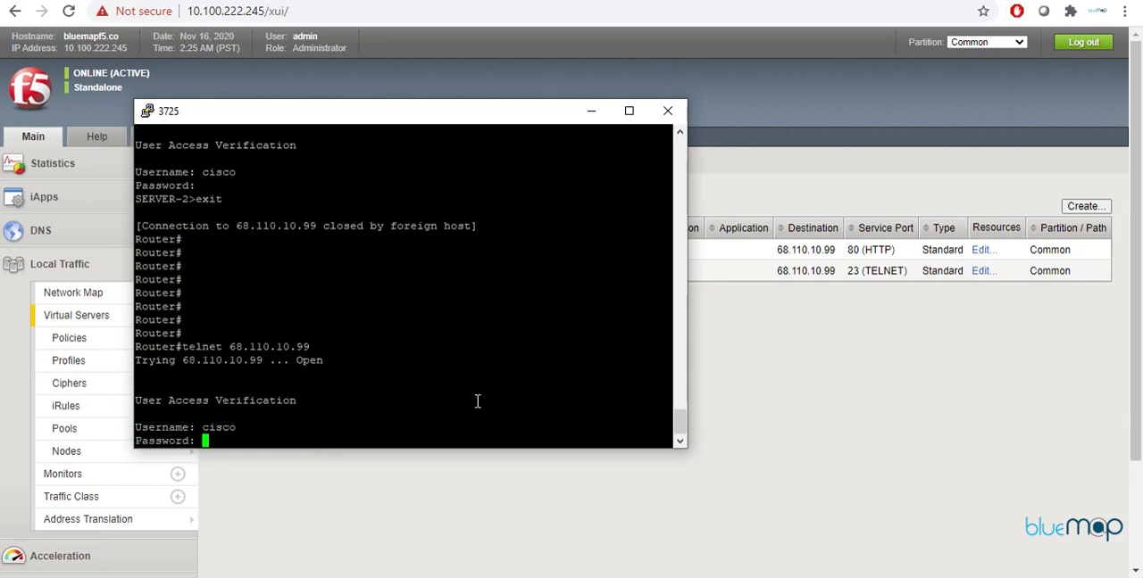
pyautogui.write('cisco')
pyautogui.press('Return')
pyautogui.write('exit')
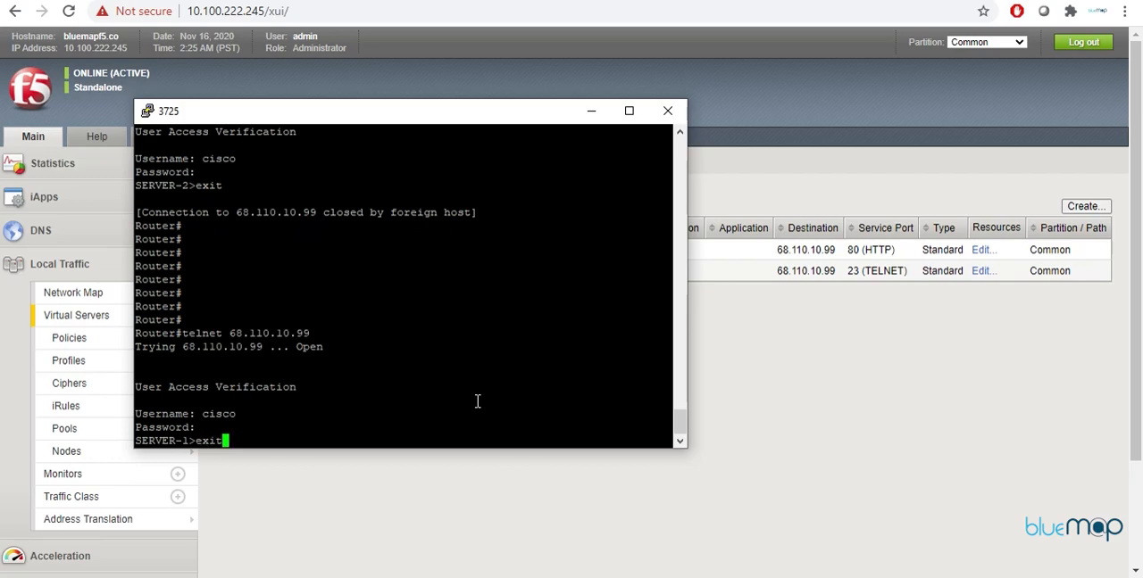
pyautogui.press('Return')
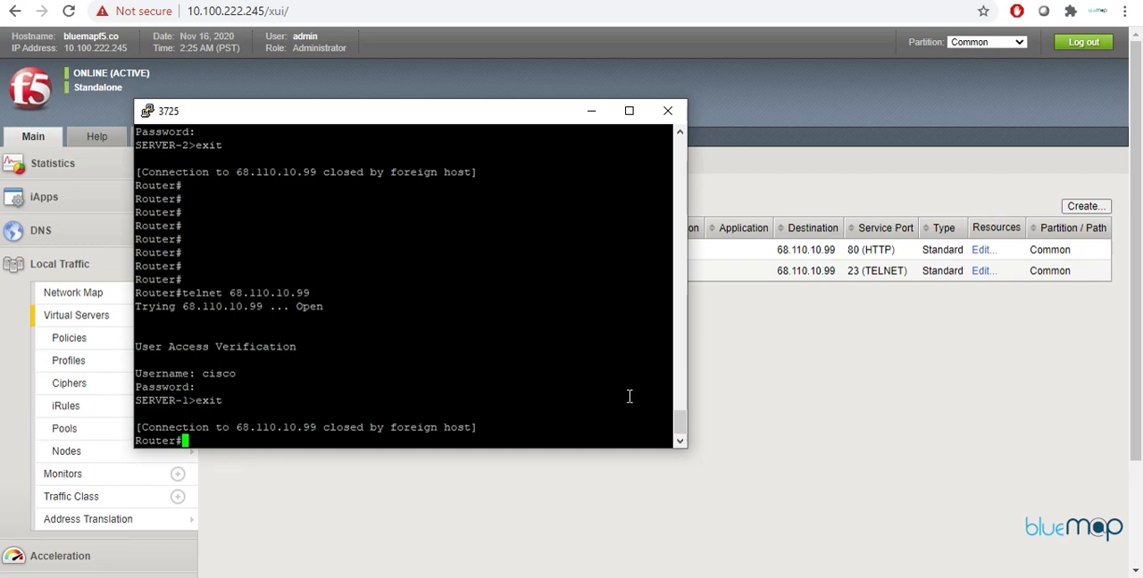
# Step: Switch back to the BIG-IP web interface and examine the general and configuration properties of the Telnet_Server virtual server
pyautogui.click(829, 368)
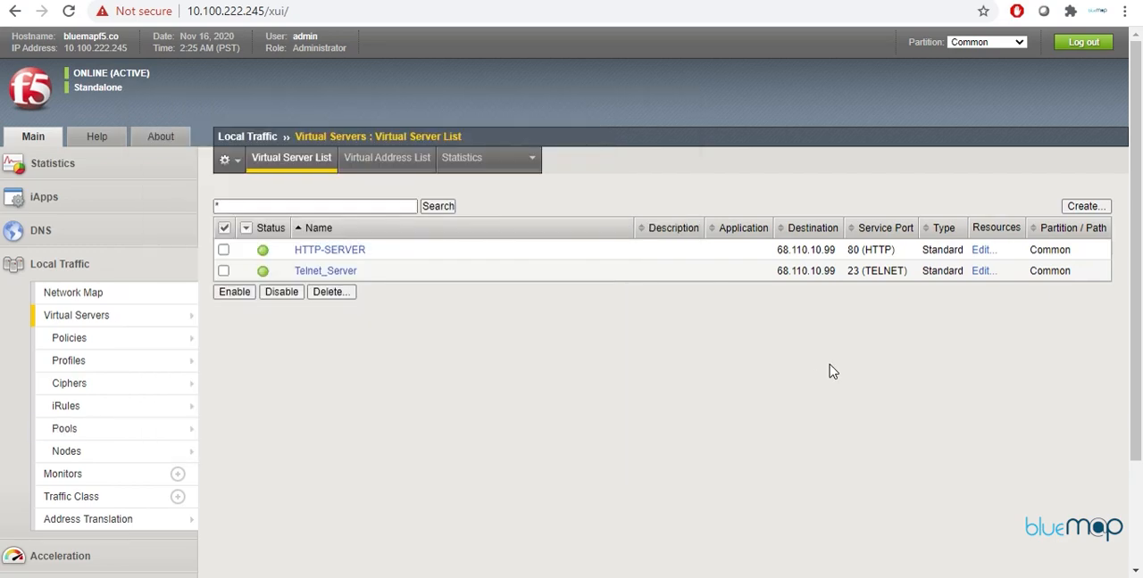
pyautogui.click(333, 270)
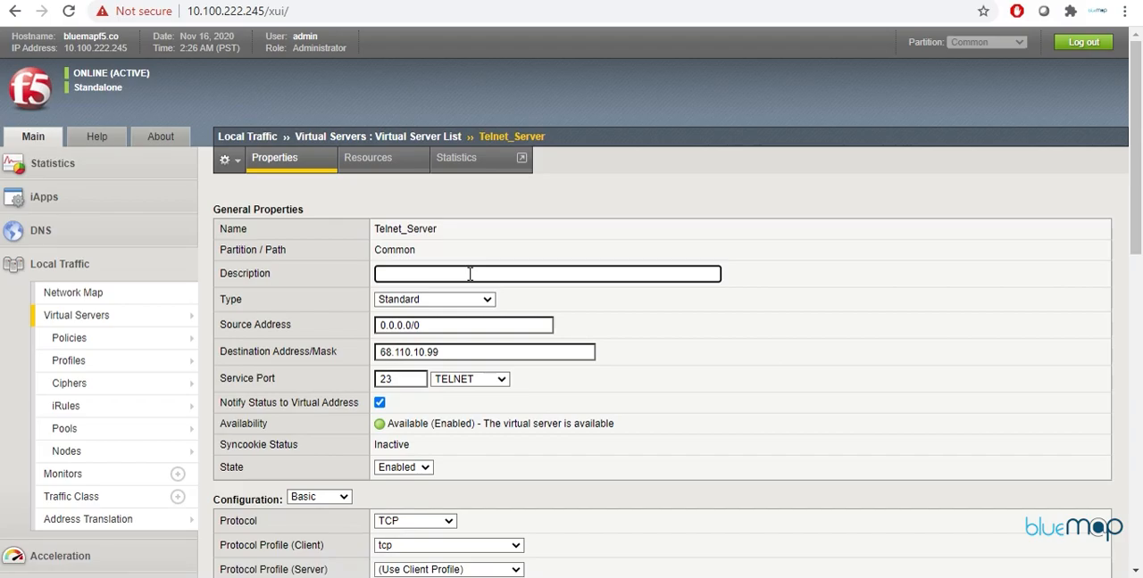
pyautogui.scroll(-2, 469, 272)
pyautogui.scroll(-6, 470, 277)
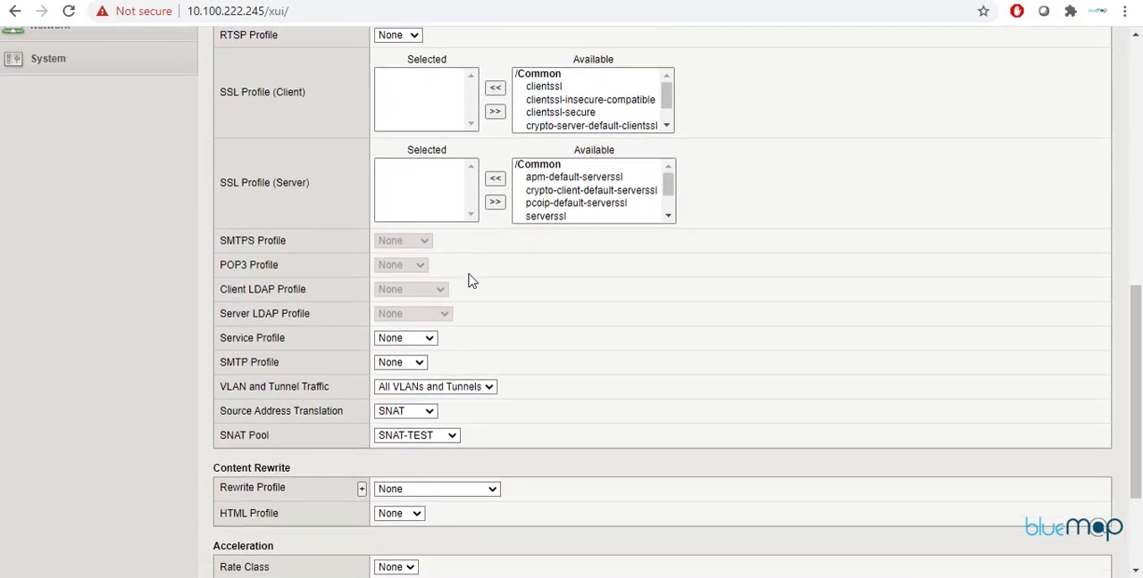
pyautogui.scroll(7, 435, 378)
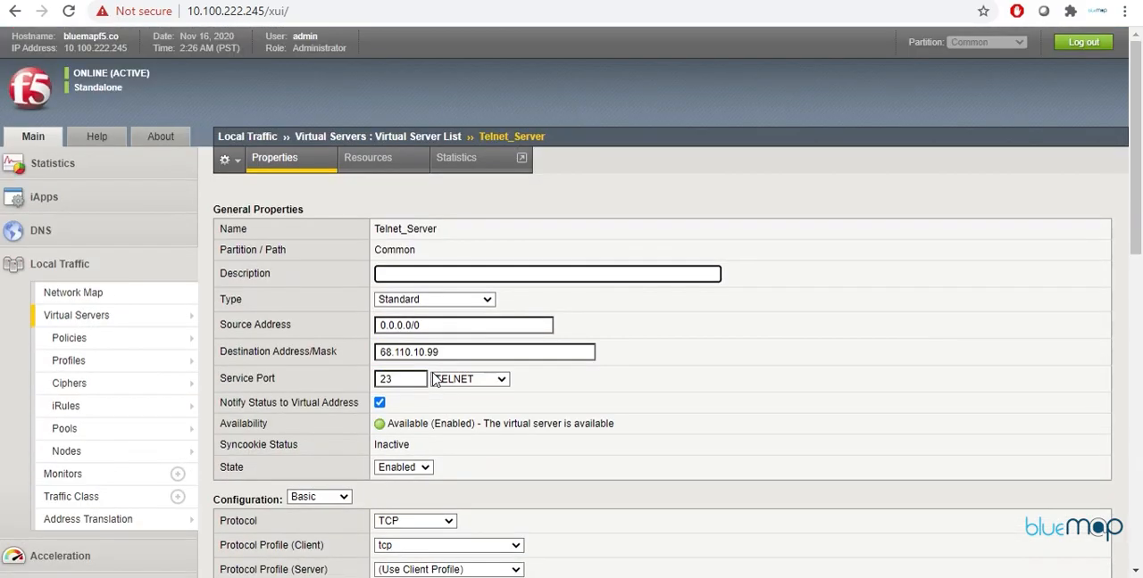
pyautogui.scroll(-6, 454, 467)
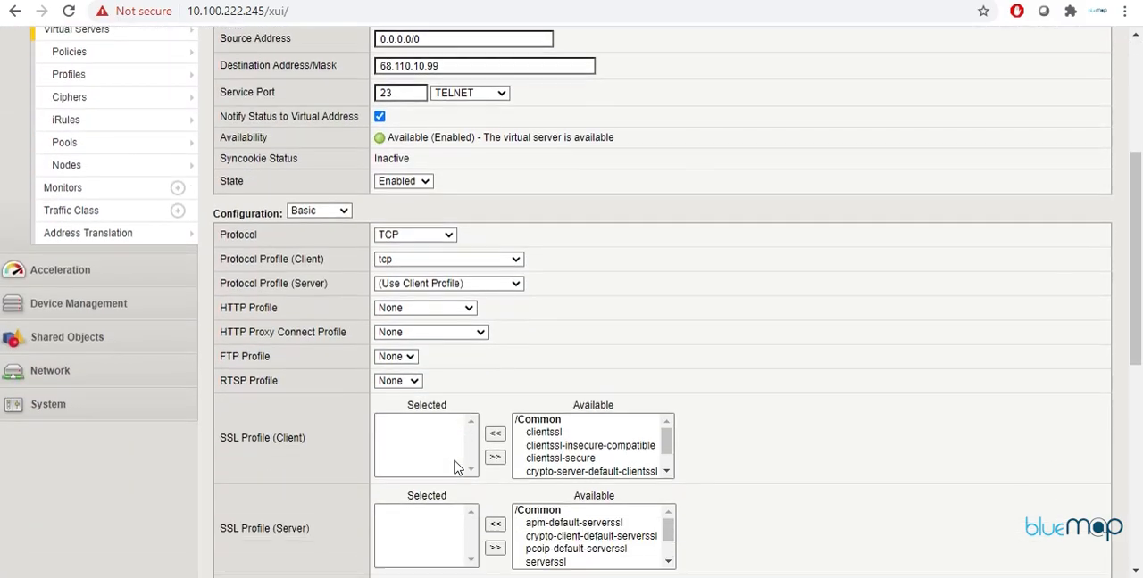
pyautogui.scroll(-2, 454, 467)
pyautogui.scroll(8, 453, 465)
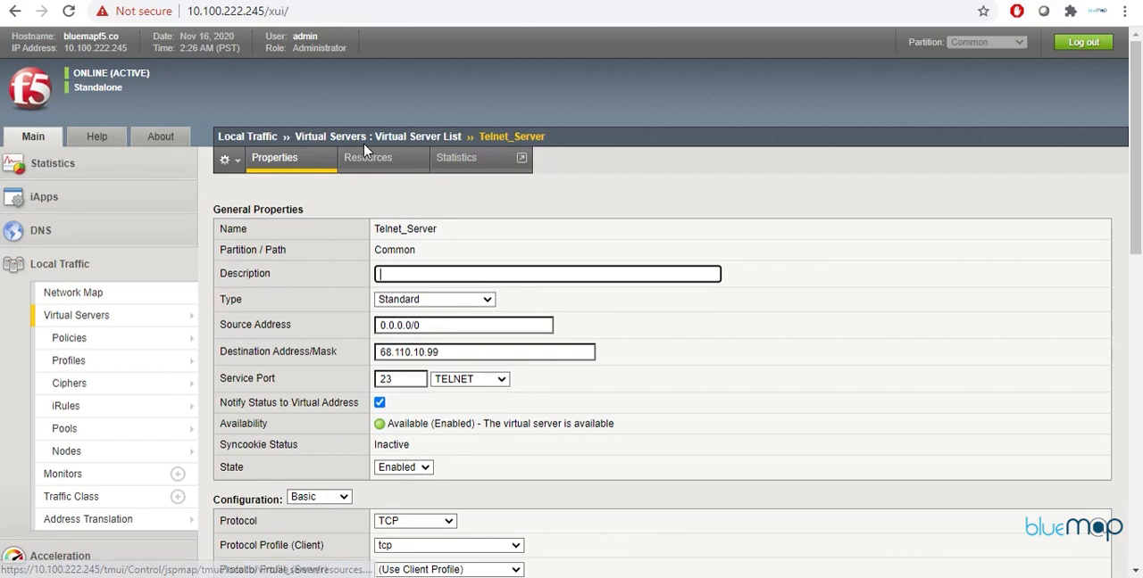
# Step: Open Telnet_Server's load balancing resources and examine the Default Persistence Profile setting
pyautogui.click(395, 166)
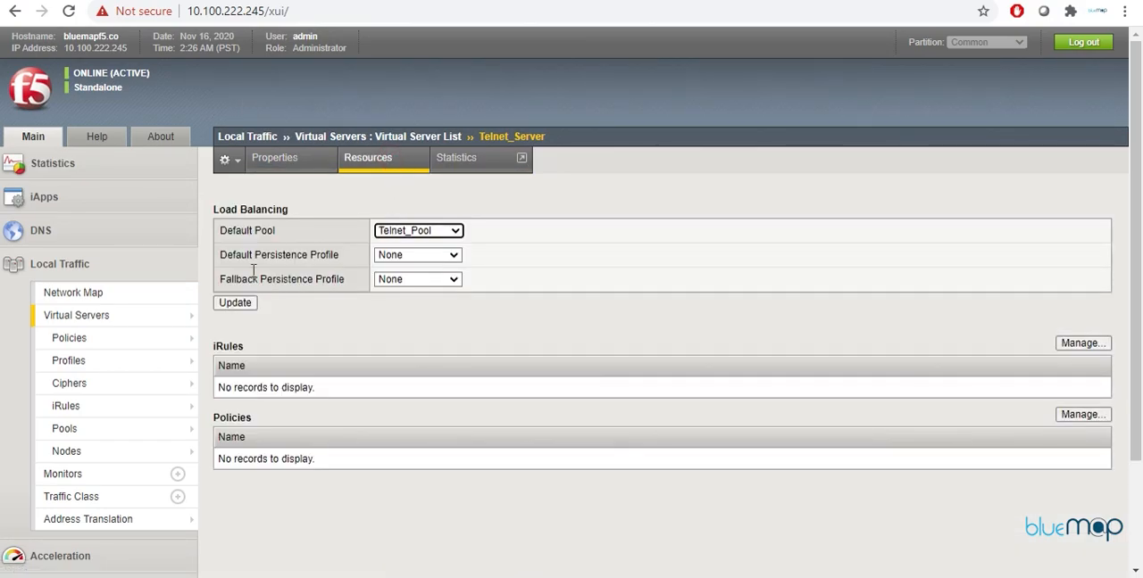
pyautogui.moveTo(338, 250); pyautogui.dragTo(205, 255)
pyautogui.click(520, 261)
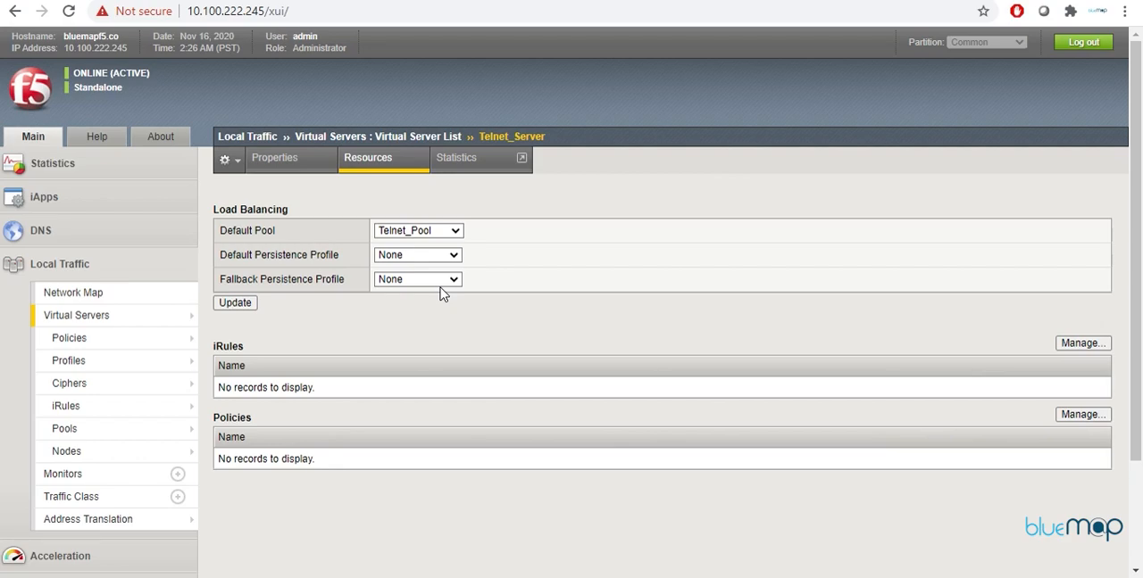
# Step: Create a persistence profile named SA-Profile with the type Source Address Affinity, based on the source_addr parent profile
pyautogui.moveTo(76, 453)
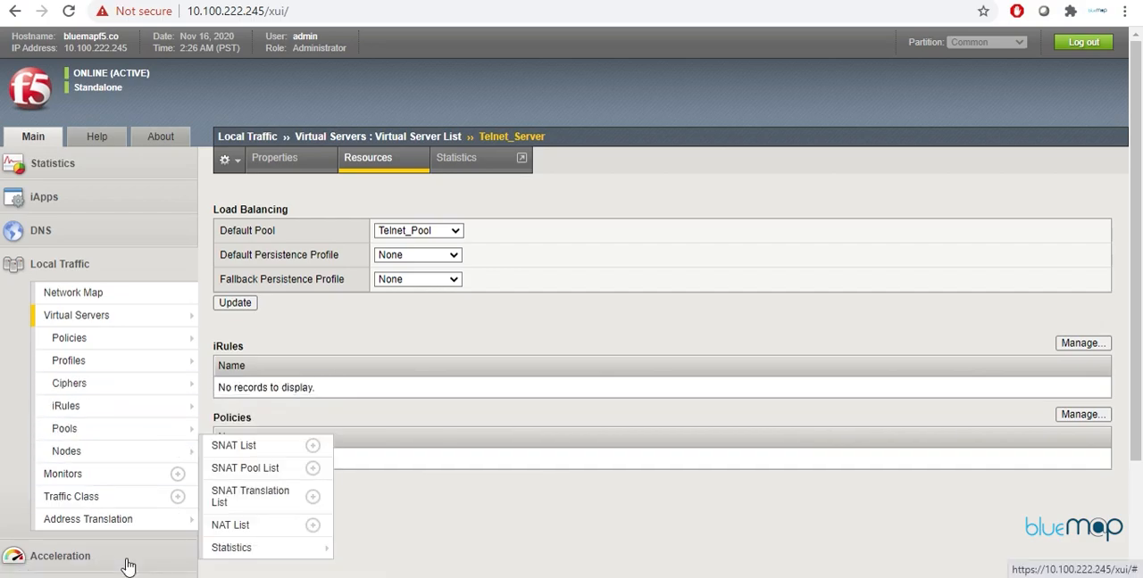
pyautogui.moveTo(105, 415)
pyautogui.moveTo(108, 368)
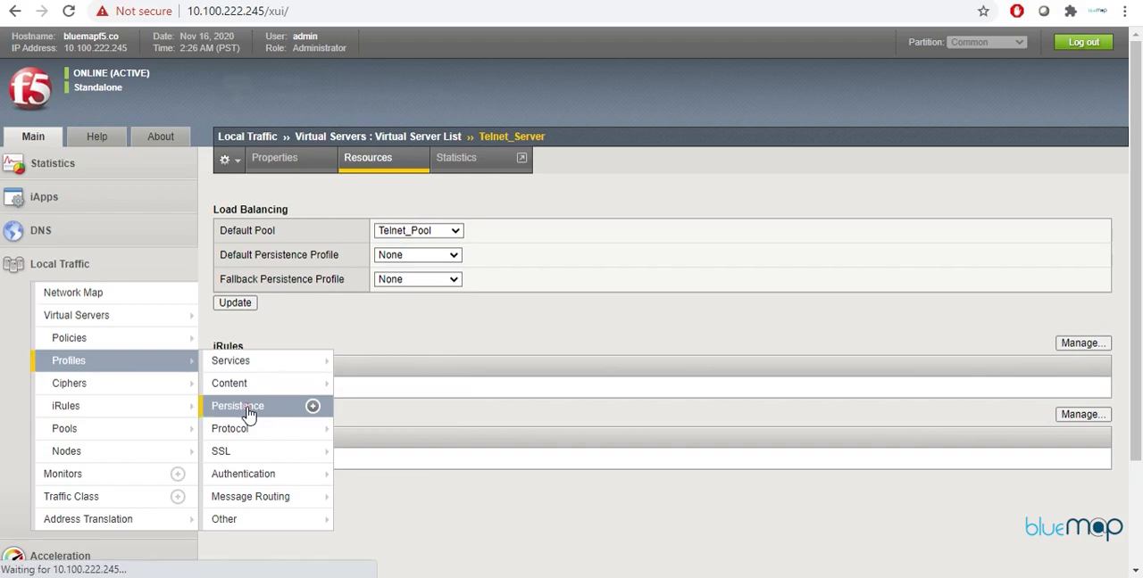
pyautogui.click(237, 406)
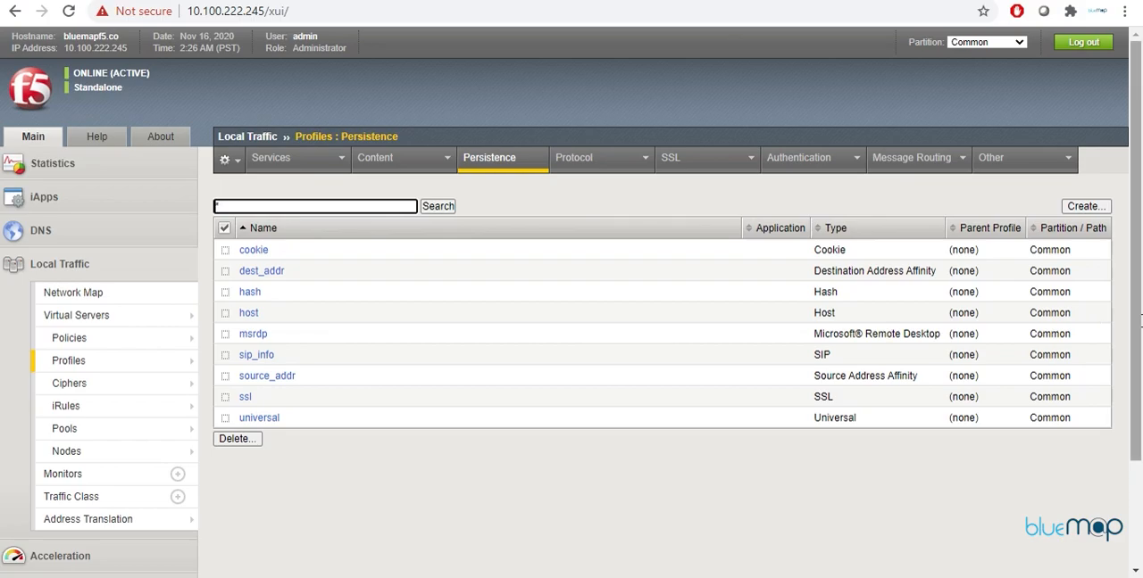
pyautogui.click(1080, 208)
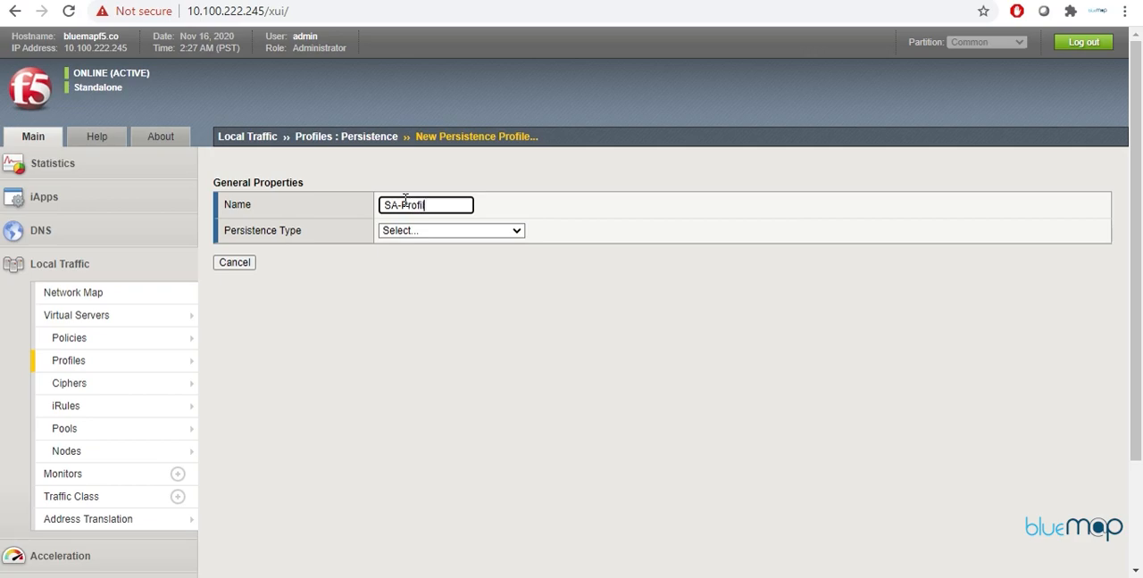
pyautogui.click(496, 230)
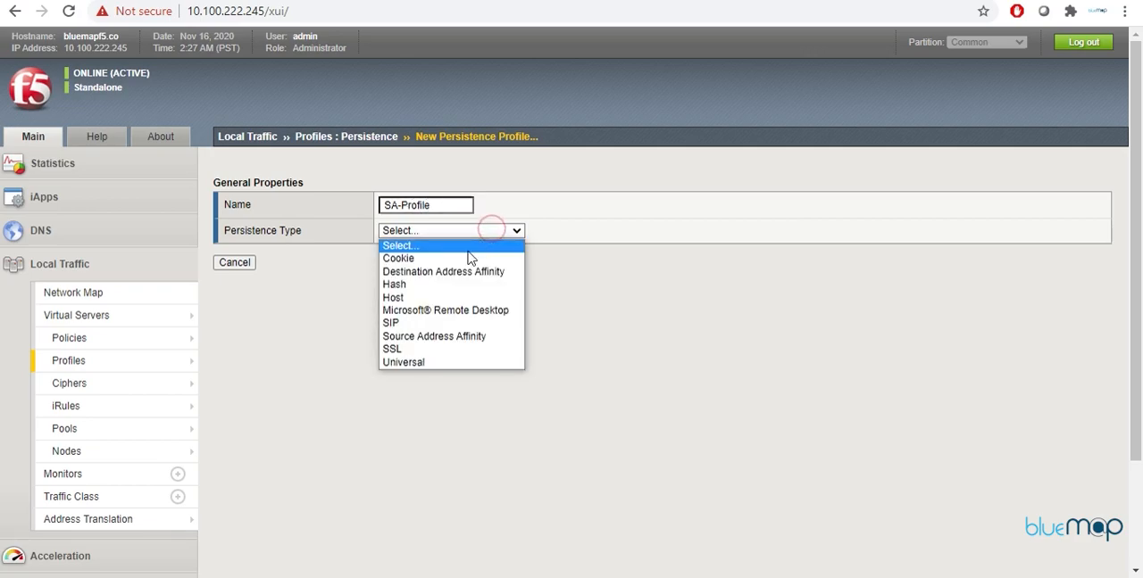
pyautogui.click(434, 335)
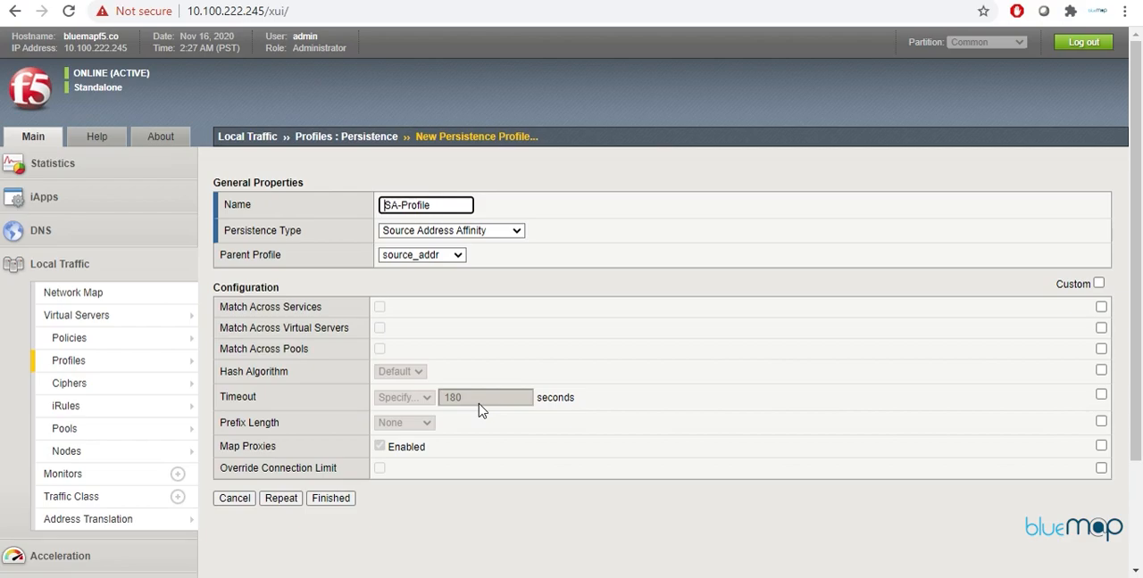
pyautogui.click(331, 499)
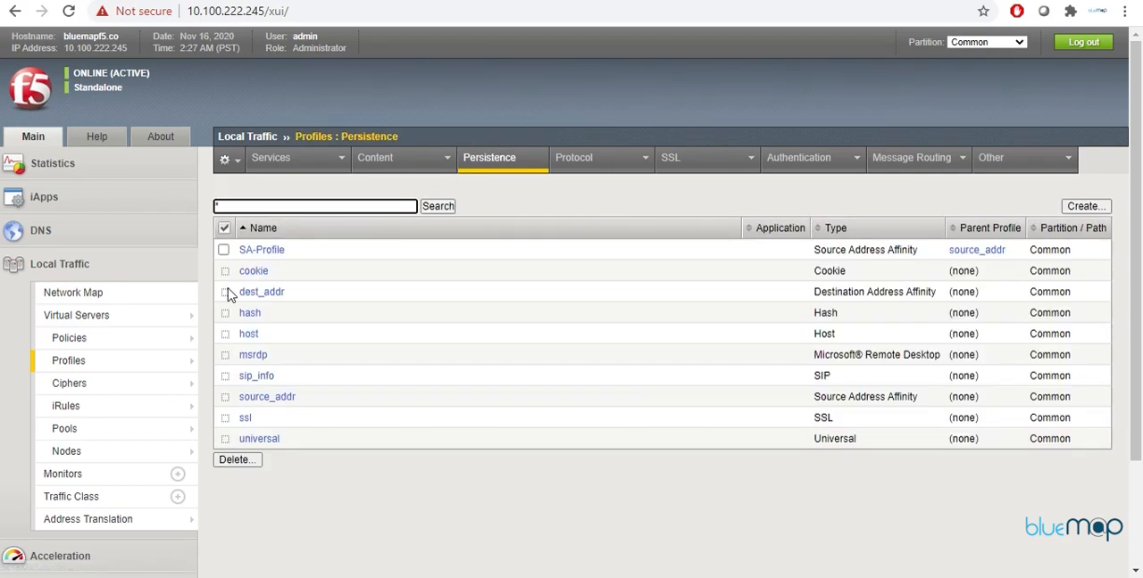
# Step: Try to choose SA-Profile as the default persistence profile in Telnet_Server's resources
pyautogui.moveTo(170, 321)
pyautogui.click(103, 323)
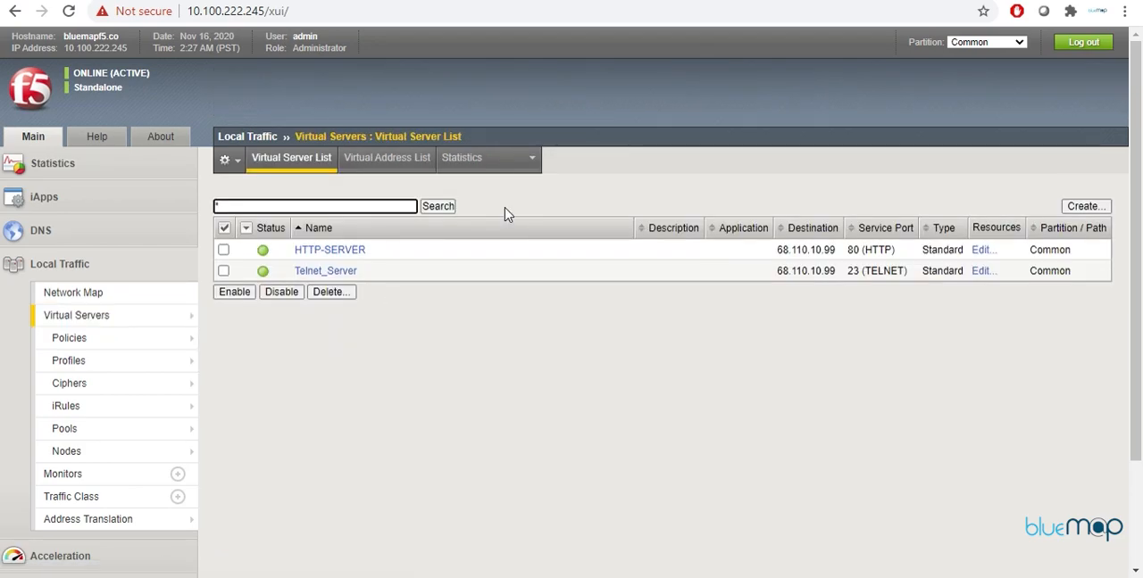
pyautogui.click(324, 271)
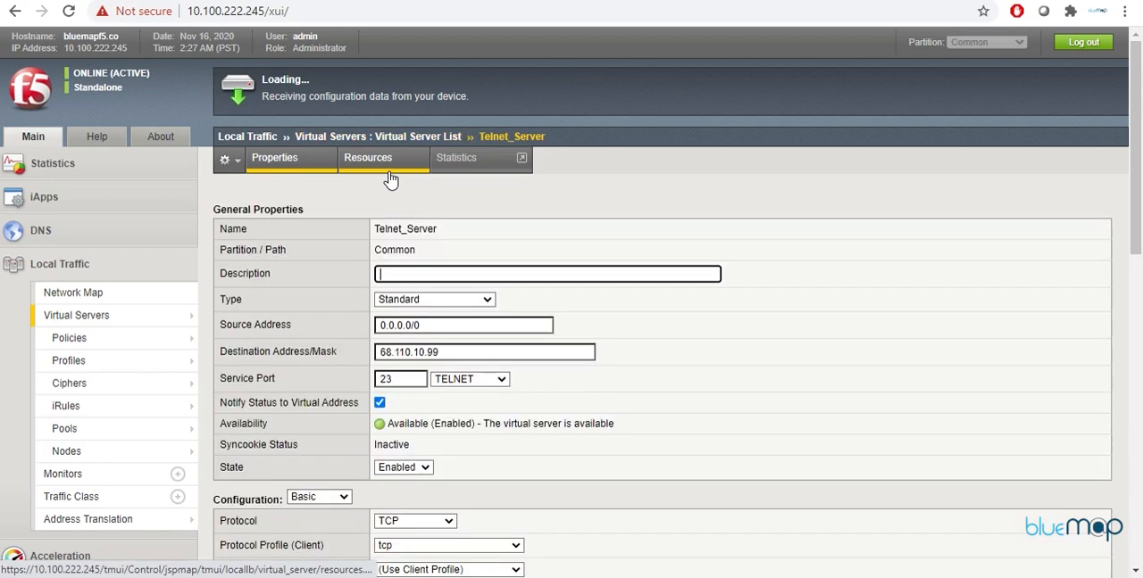
pyautogui.click(390, 178)
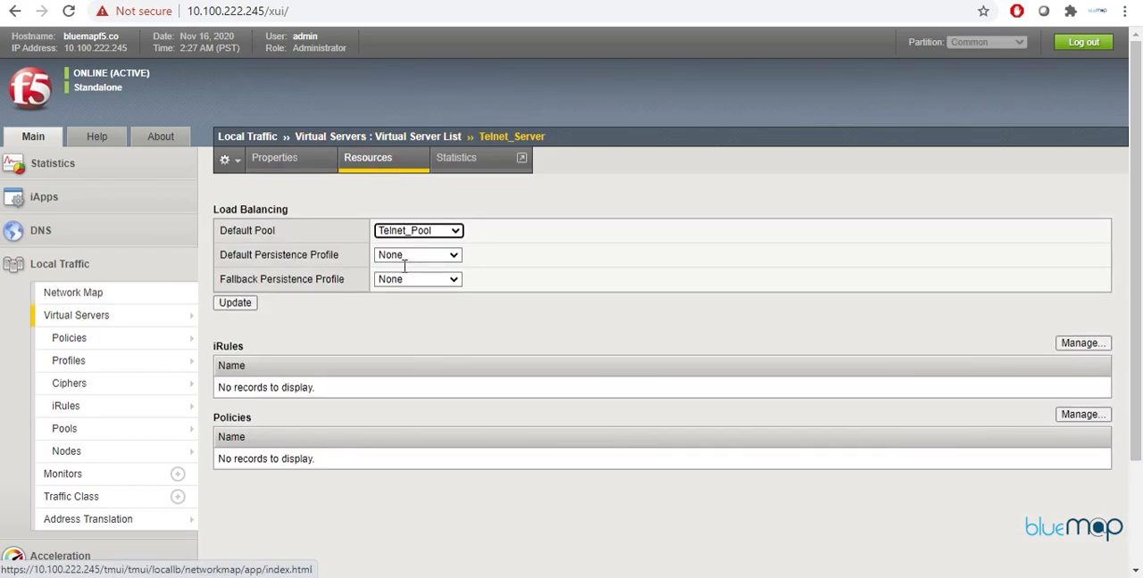
pyautogui.click(458, 257)
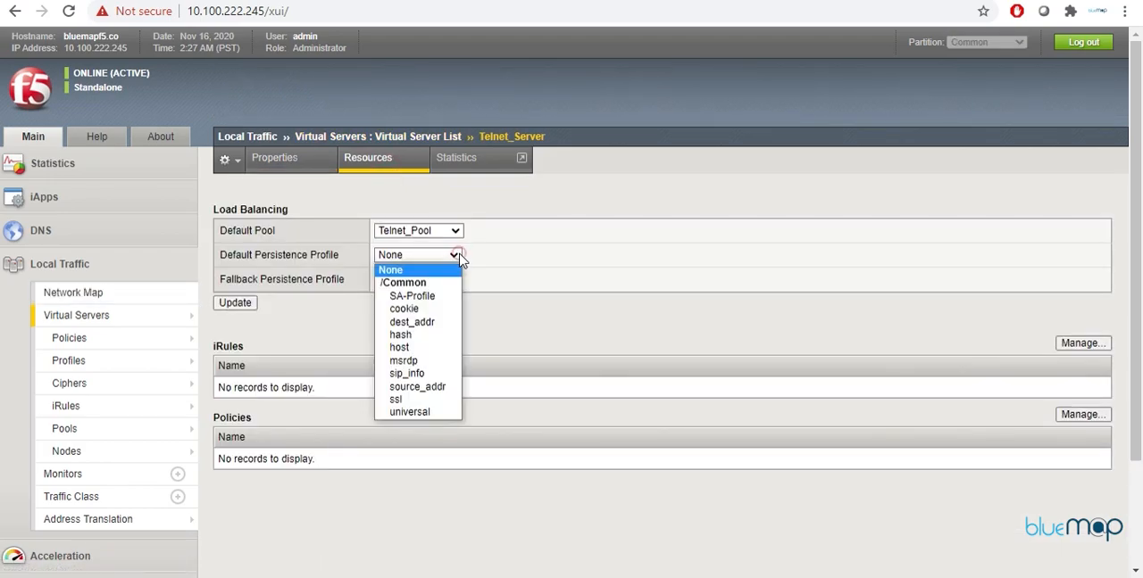
pyautogui.click(420, 296)
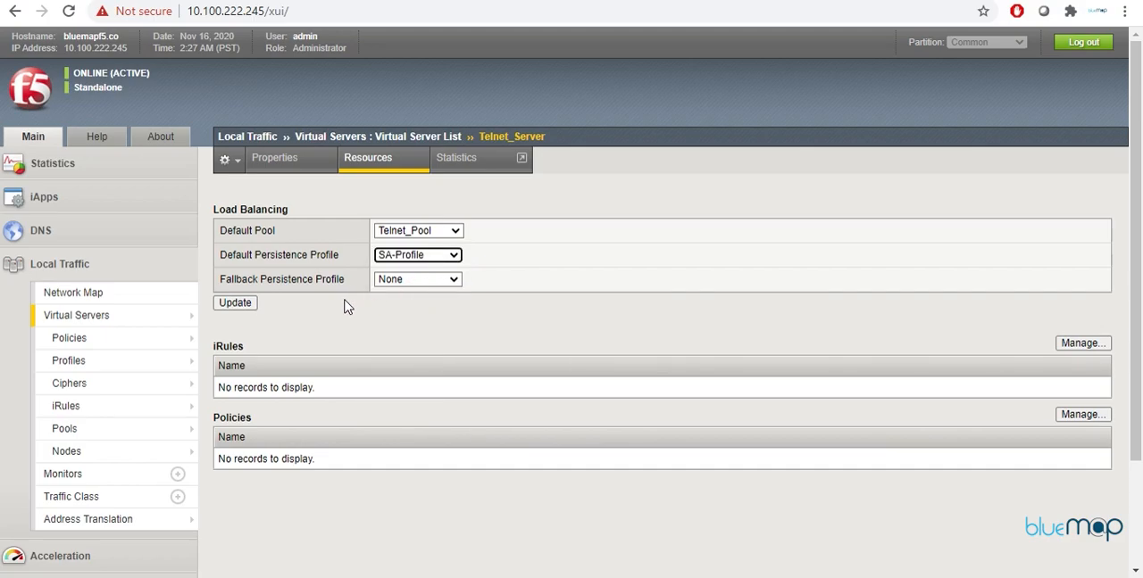
# Step: Reopen SA-Profile from the persistence profiles and check its properties and parent profile options
pyautogui.click(84, 368)
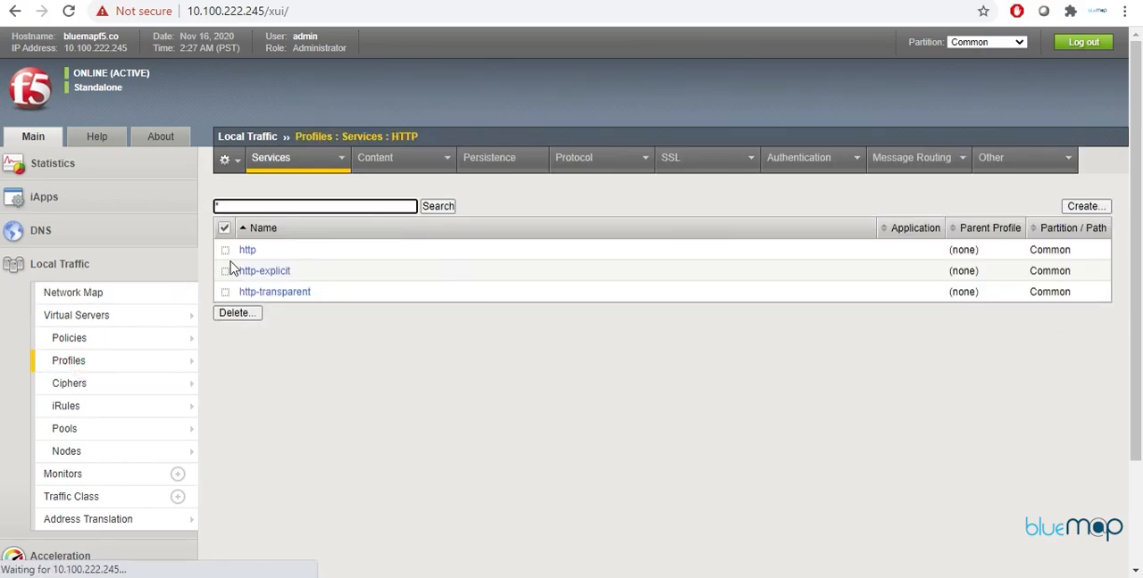
pyautogui.click(505, 168)
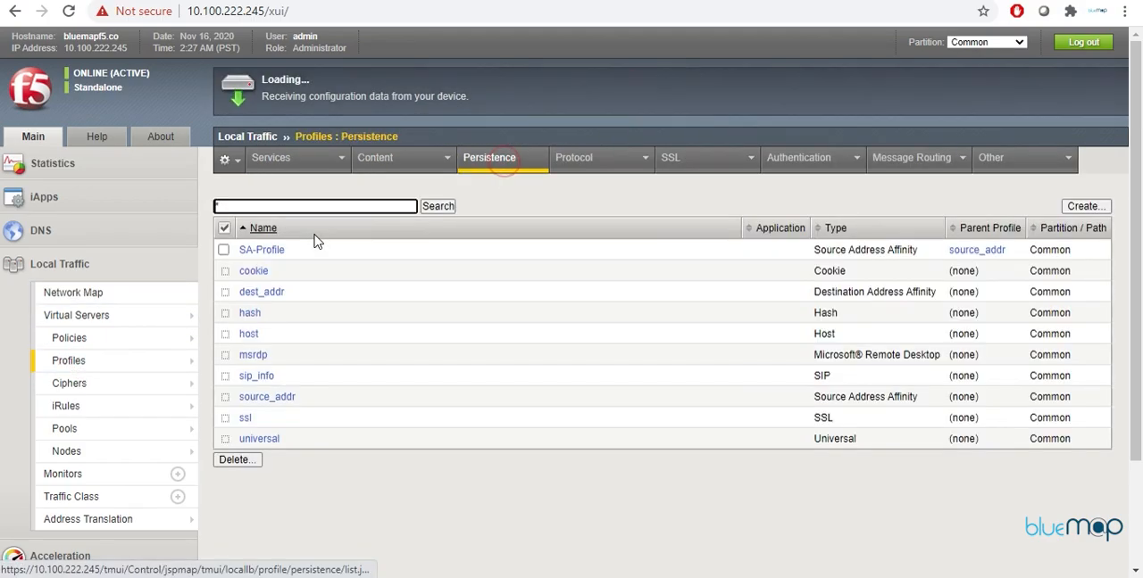
pyautogui.click(266, 250)
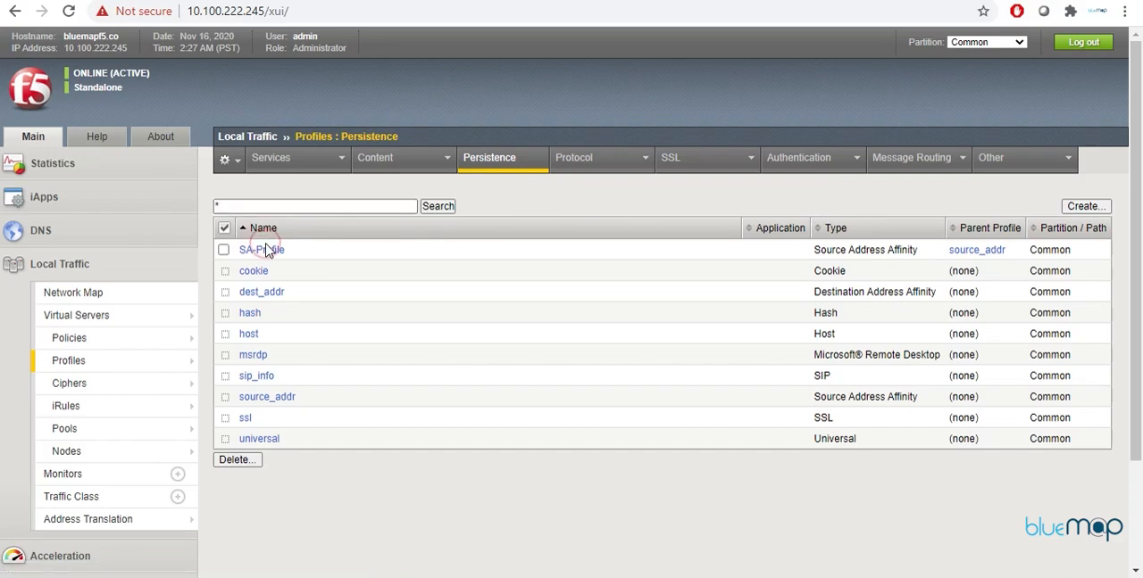
pyautogui.click(268, 250)
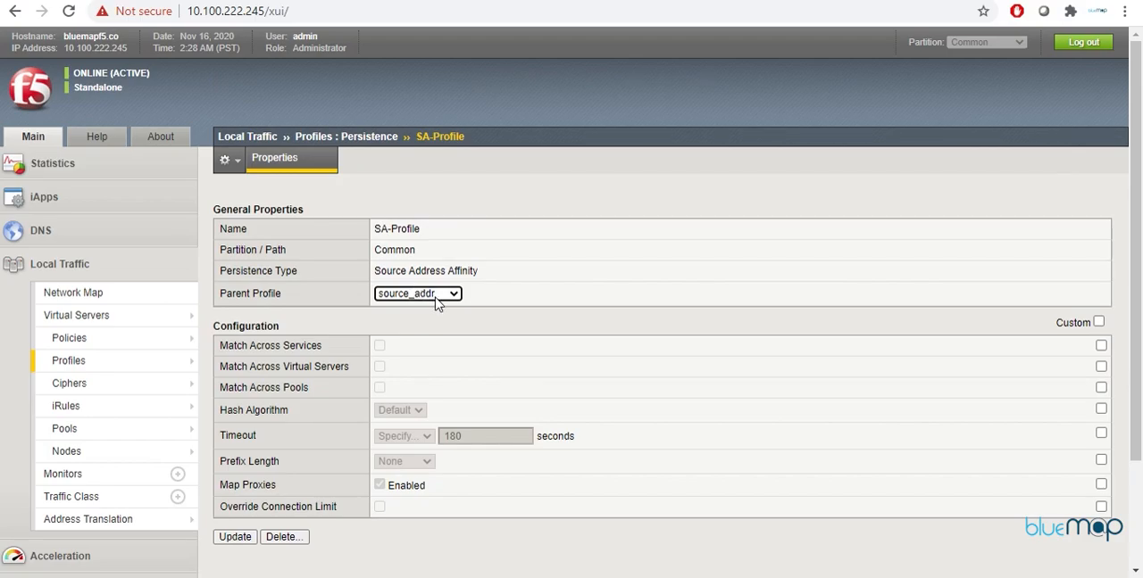
pyautogui.click(427, 298)
pyautogui.click(425, 321)
# Step: Set Telnet_Server's Default Persistence Profile to SA-Profile in its resources and apply the update
pyautogui.moveTo(91, 393)
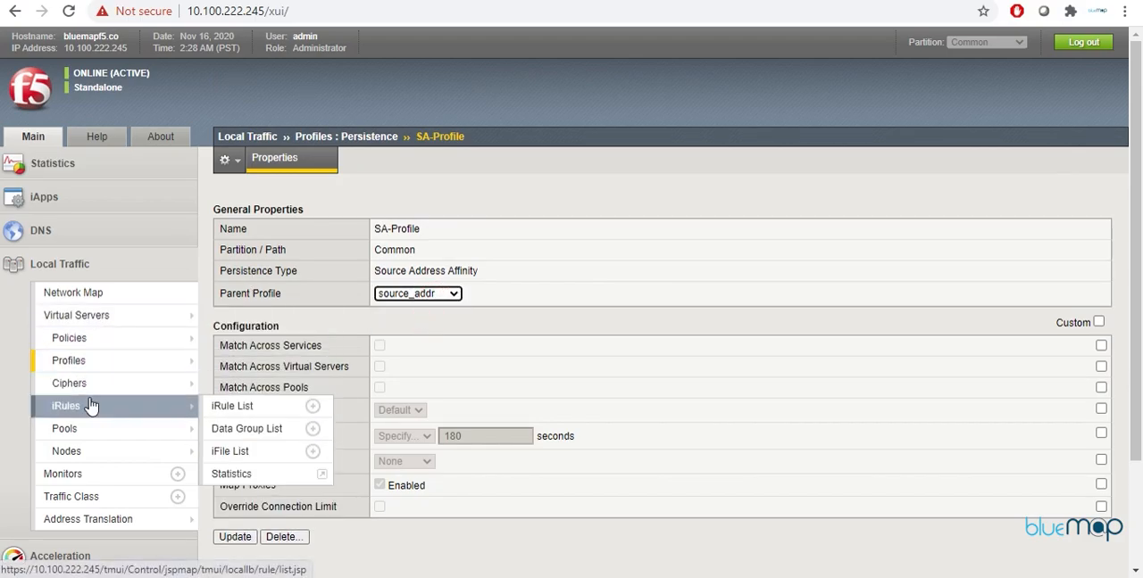
pyautogui.click(111, 318)
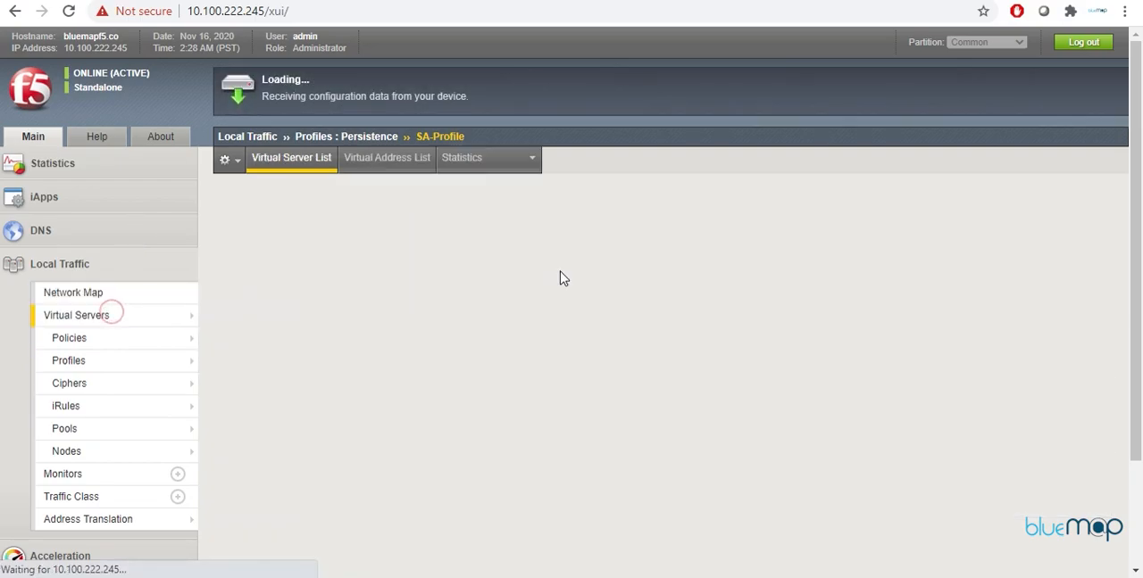
pyautogui.click(389, 167)
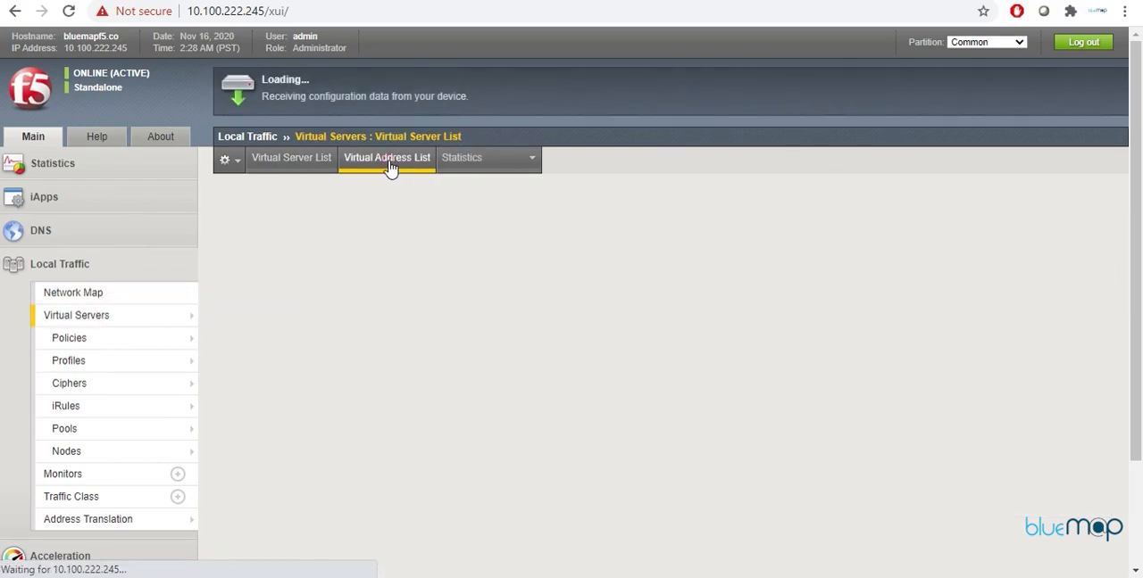
pyautogui.click(293, 168)
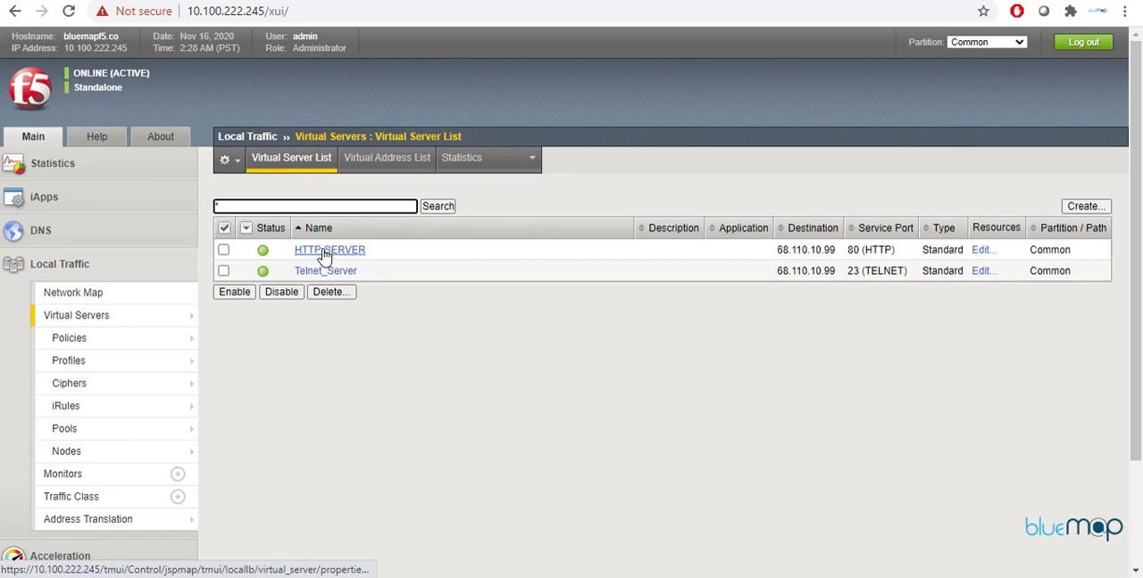
pyautogui.click(322, 271)
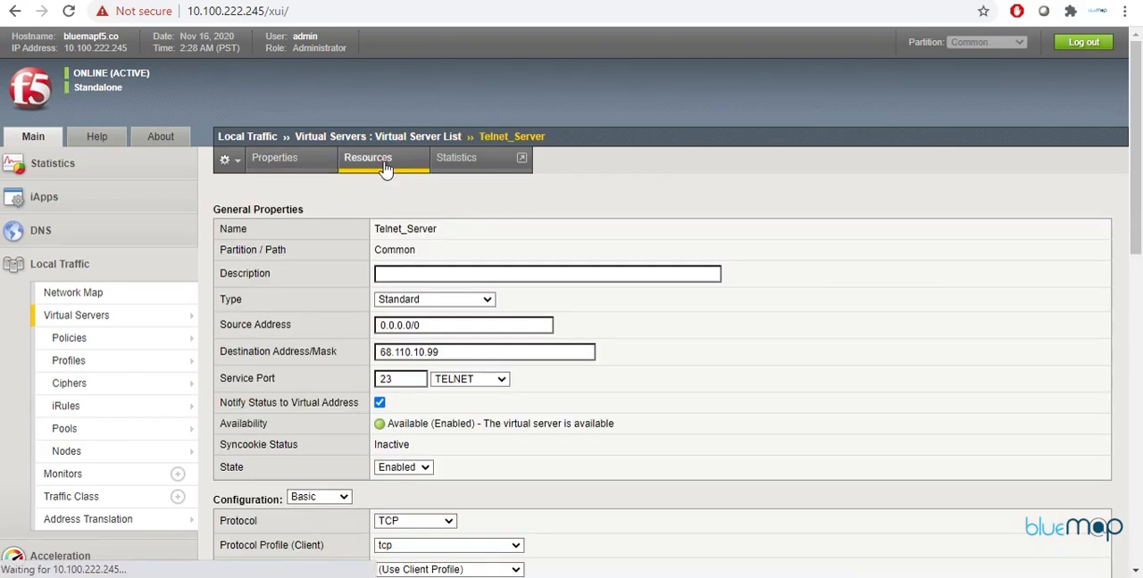
pyautogui.click(384, 167)
pyautogui.click(451, 256)
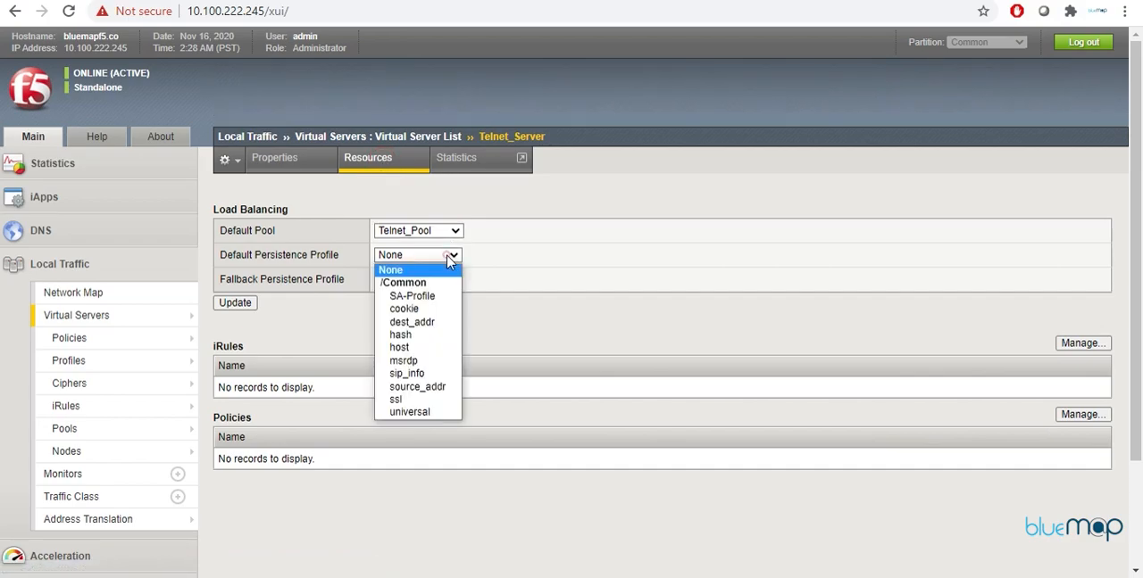
pyautogui.click(438, 296)
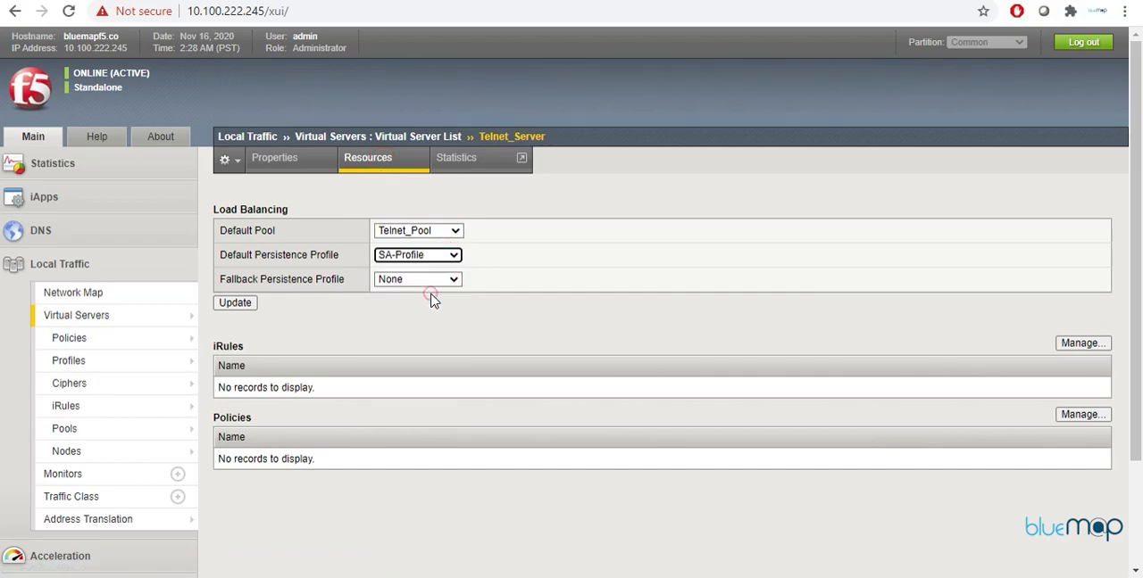
pyautogui.click(235, 304)
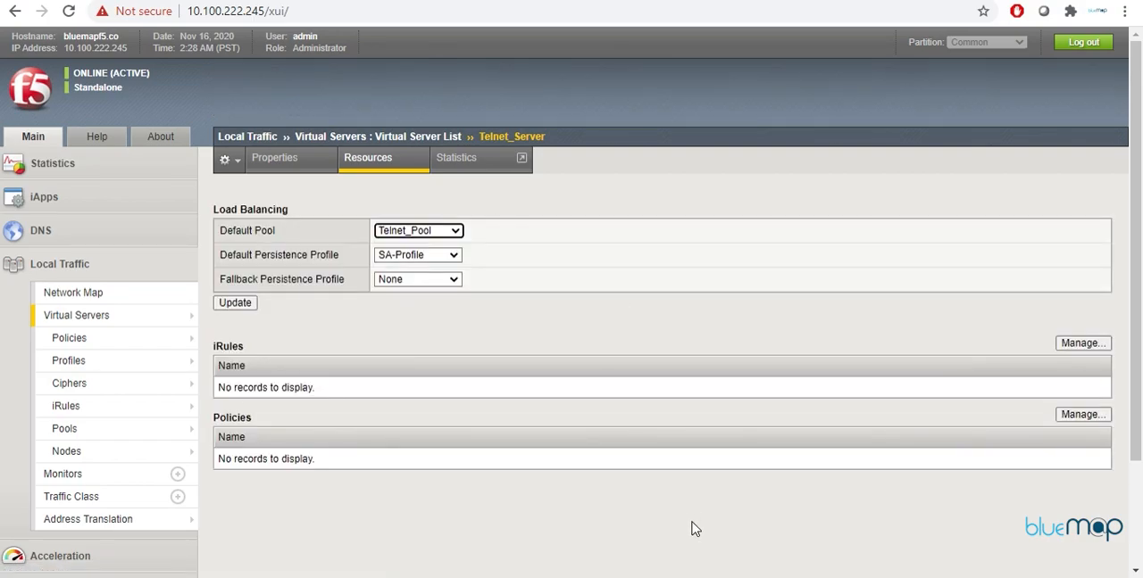
# Step: Switch to the 3725 router console, open a Telnet session to 68.110.10.99, and log in with the username and account password
pyautogui.hotkey('alt', 'Tab')
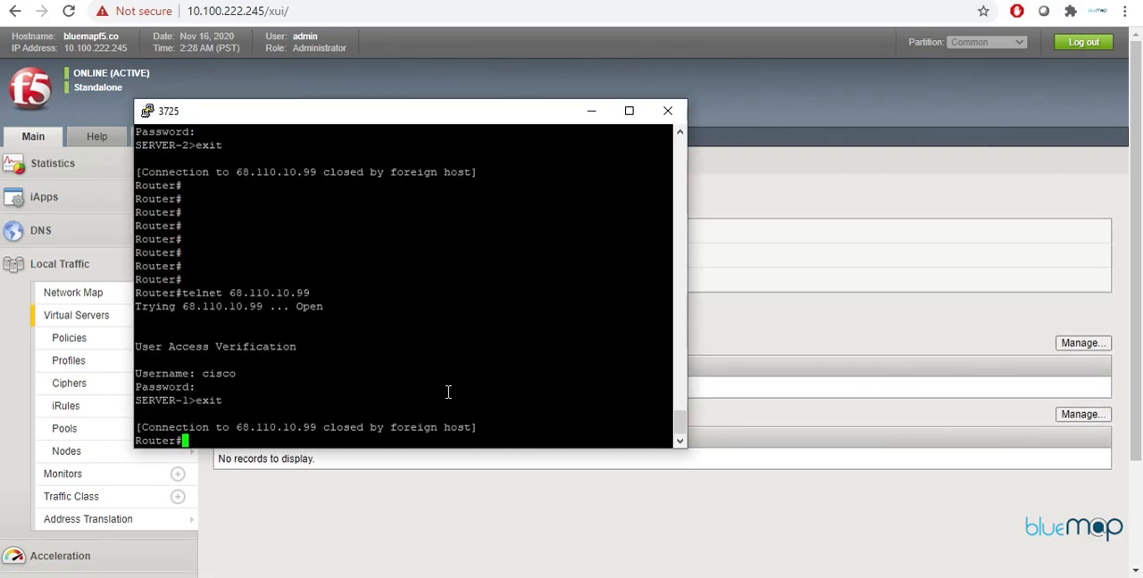
pyautogui.press('Return')
pyautogui.press('Return')
pyautogui.press('Return')
pyautogui.press('Return')
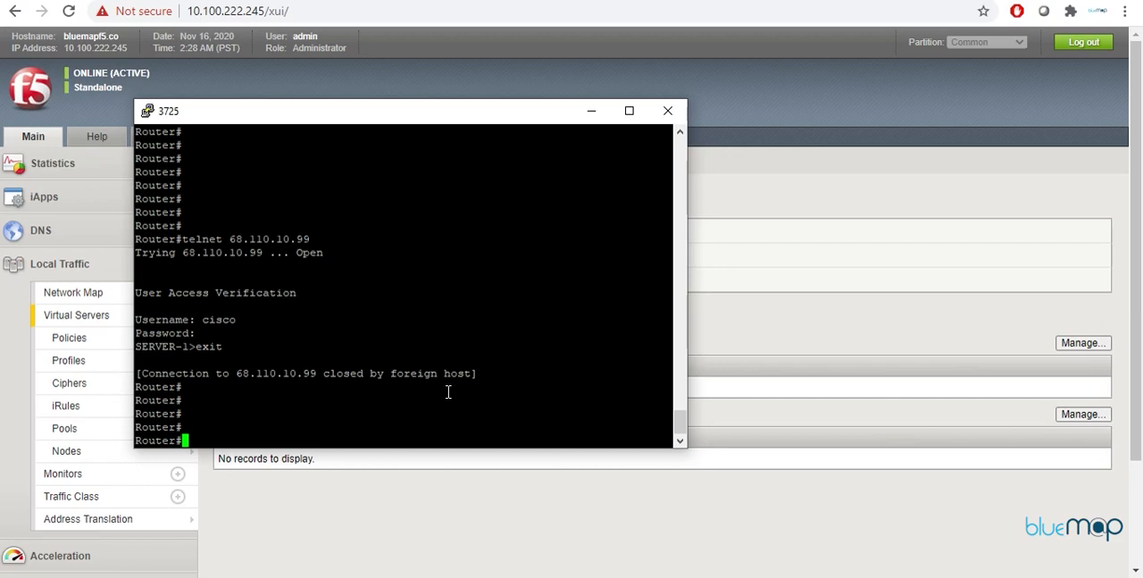
pyautogui.press('Return')
pyautogui.press('Return')
pyautogui.press('Return')
pyautogui.press('Return')
pyautogui.press('Up')
pyautogui.click(408, 413)
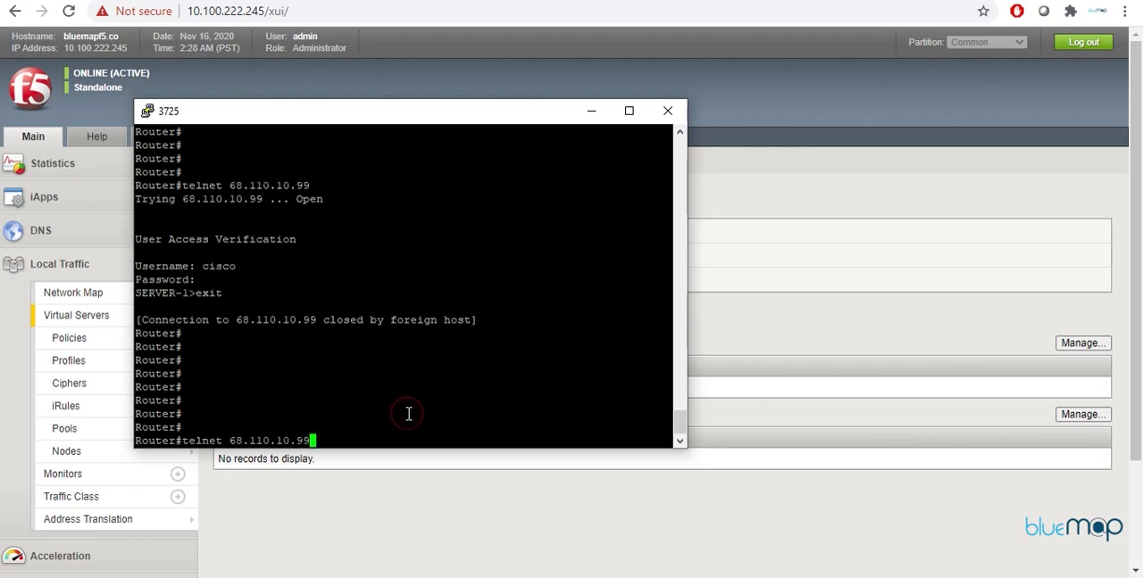
pyautogui.press('Return')
pyautogui.write('cisco')
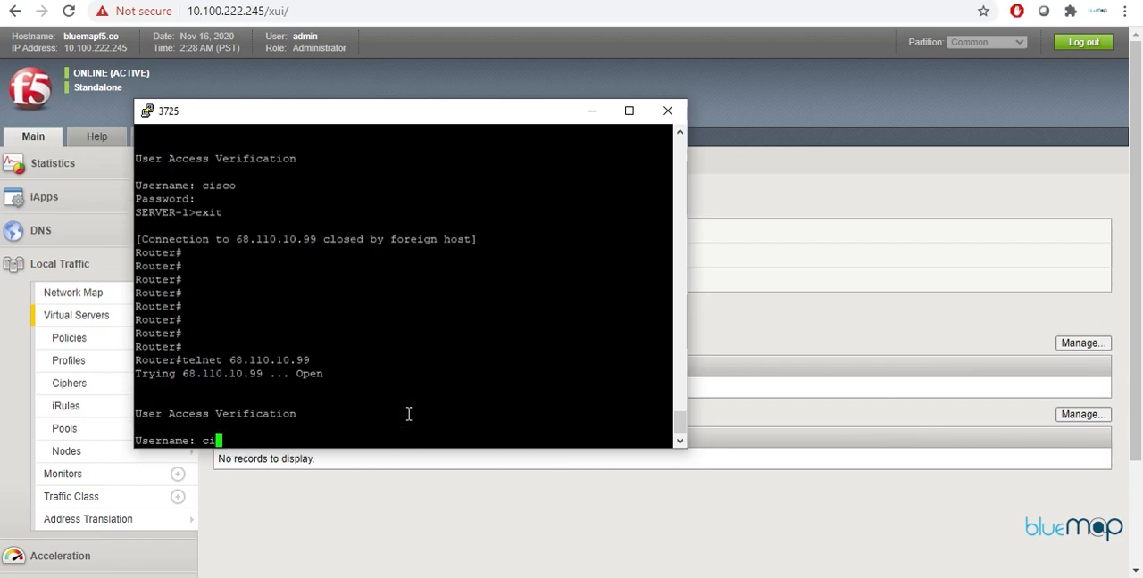
pyautogui.press('Return')
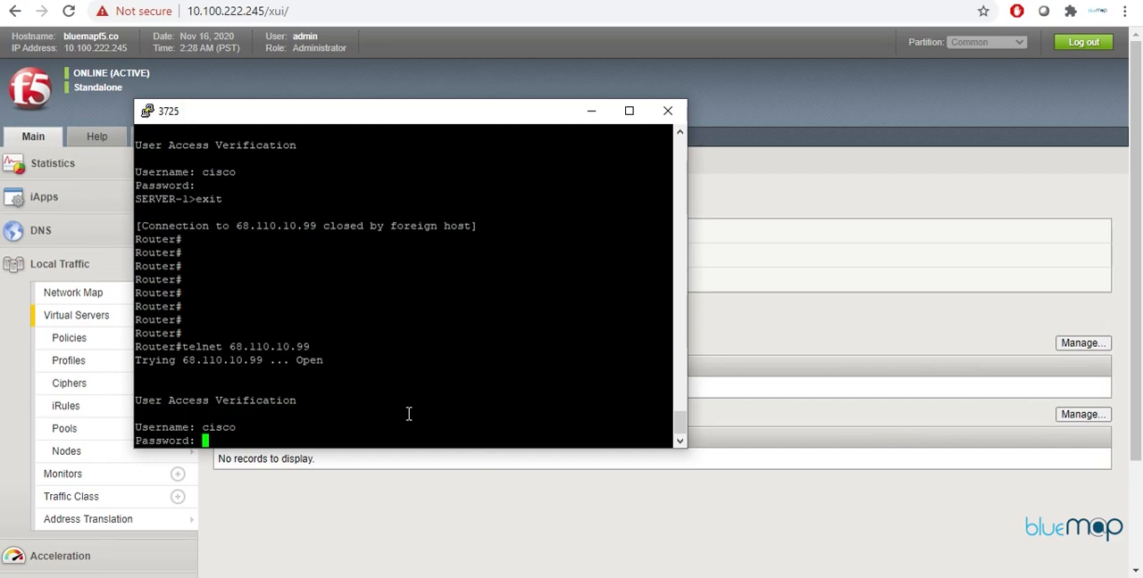
pyautogui.write('cisco')
pyautogui.press('Return')
# Step: Check the server prompt of the Telnet session and exit back to the router
pyautogui.press('Return')
pyautogui.press('Return')
pyautogui.press('Return')
pyautogui.press('Return')
pyautogui.press('Return')
pyautogui.press('Return')
pyautogui.write('exit')
pyautogui.press('Return')
pyautogui.press('Return')
pyautogui.press('Return')
pyautogui.press('Return')
pyautogui.press('Return')
# Step: Reconnect to 68.110.10.99 by Telnet with the username and account password, check which server answers, and exit
pyautogui.press('Up')
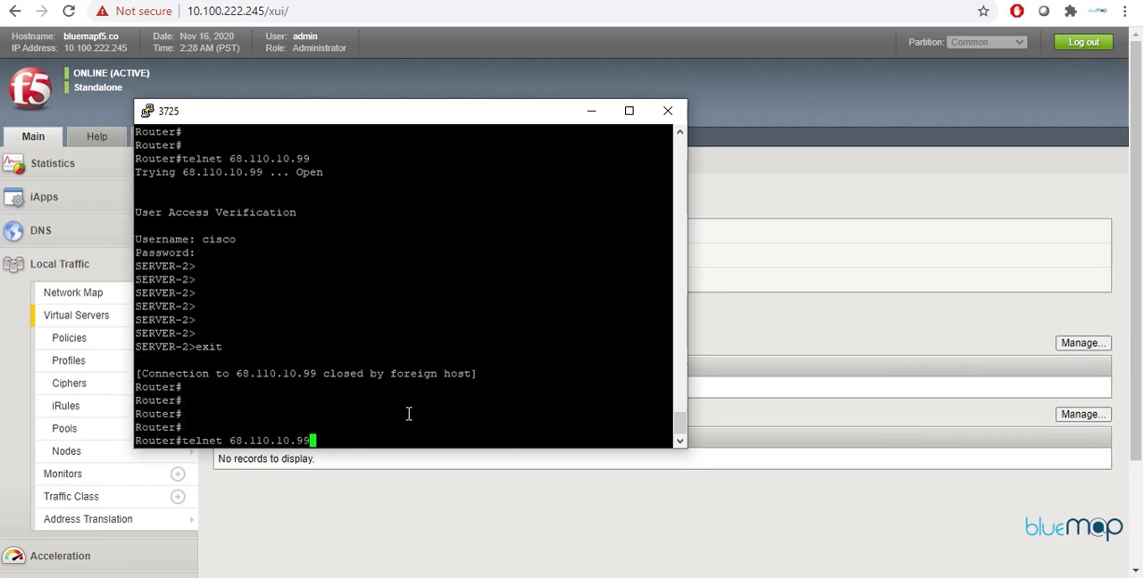
pyautogui.press('Return')
pyautogui.write('cisco')
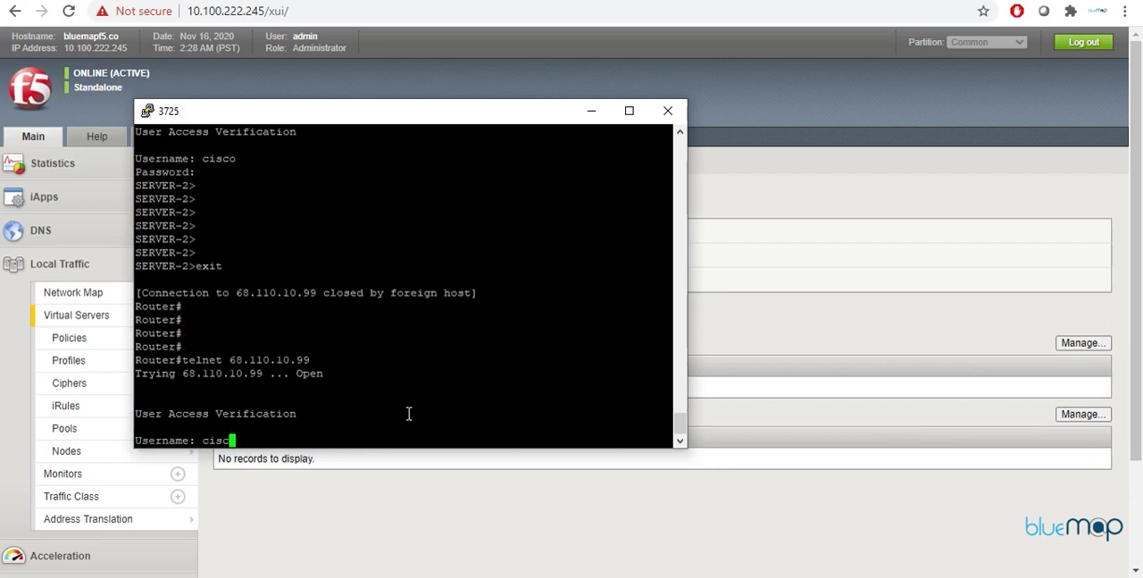
pyautogui.press('Return')
pyautogui.press('Return')
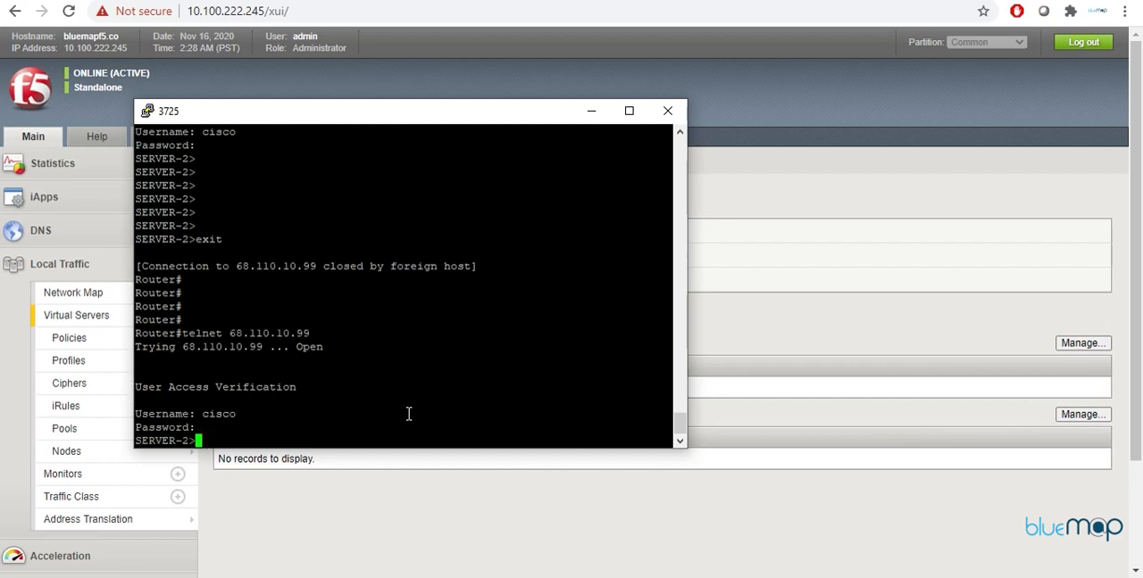
pyautogui.press('Return')
pyautogui.press('Return')
pyautogui.press('Return')
pyautogui.press('Return')
pyautogui.press('Return')
pyautogui.press('Return')
pyautogui.write('exit')
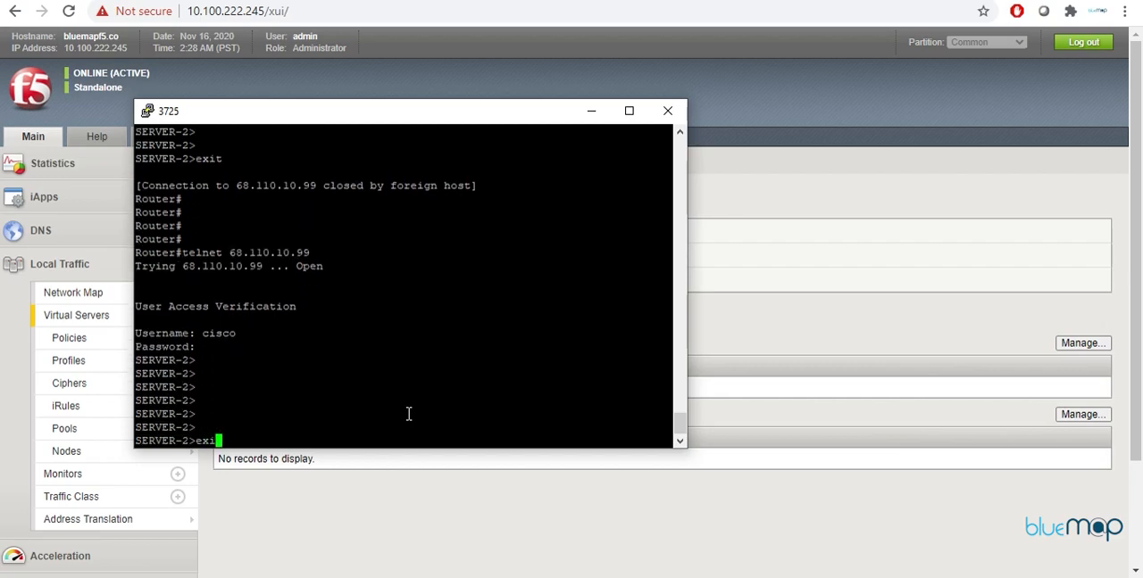
pyautogui.press('Return')
pyautogui.press('Return')
pyautogui.press('Return')
pyautogui.press('Return')
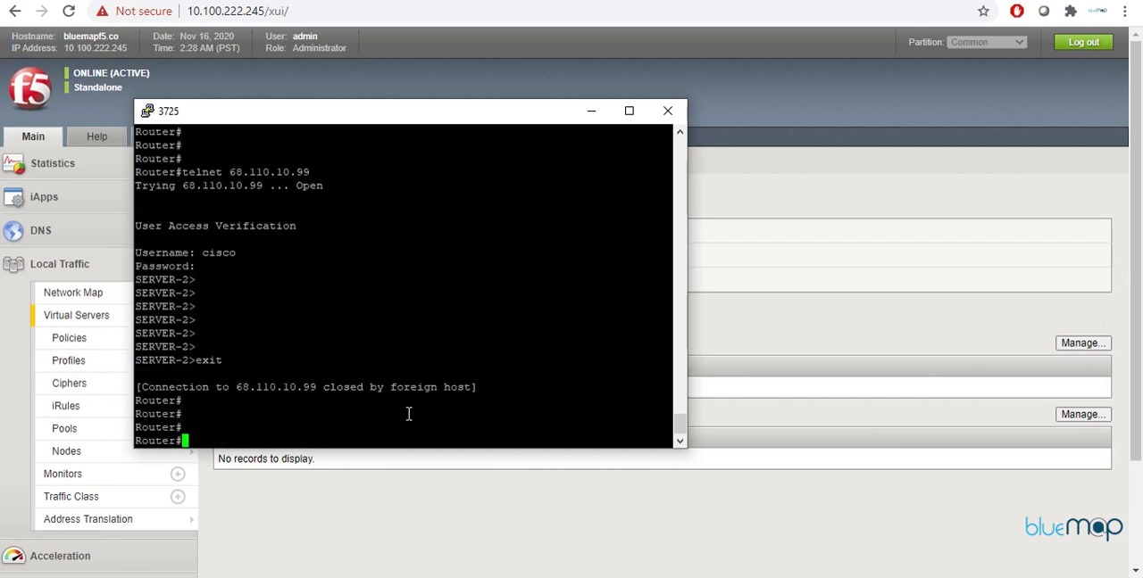
# Step: Repeat the Telnet test to 68.110.10.99 a third time, entering the username and account password, and close the session
pyautogui.press('Up')
pyautogui.press('Return')
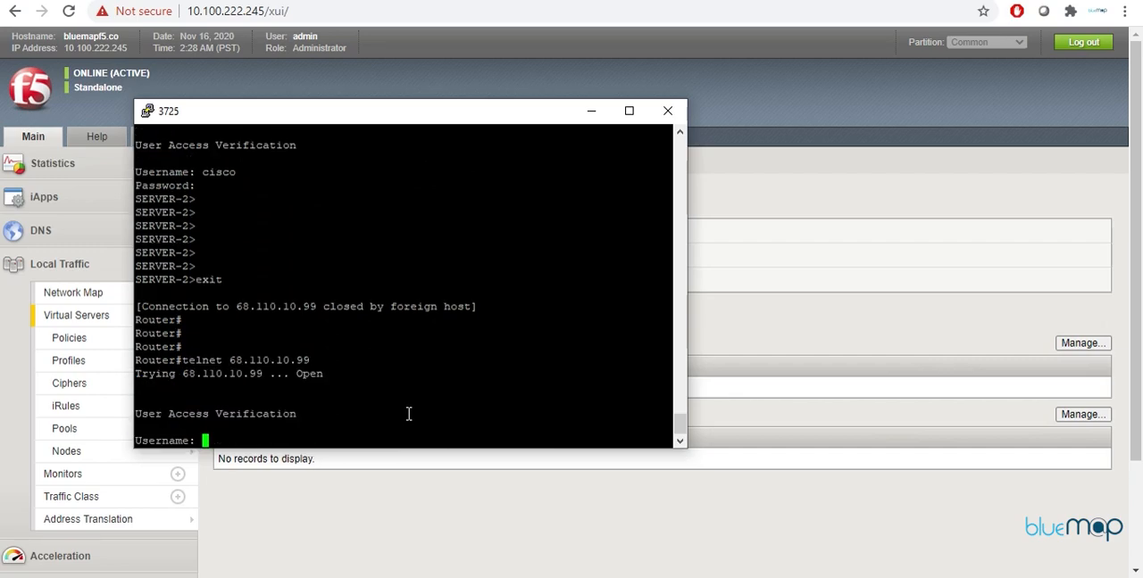
pyautogui.write('cisco')
pyautogui.press('Return')
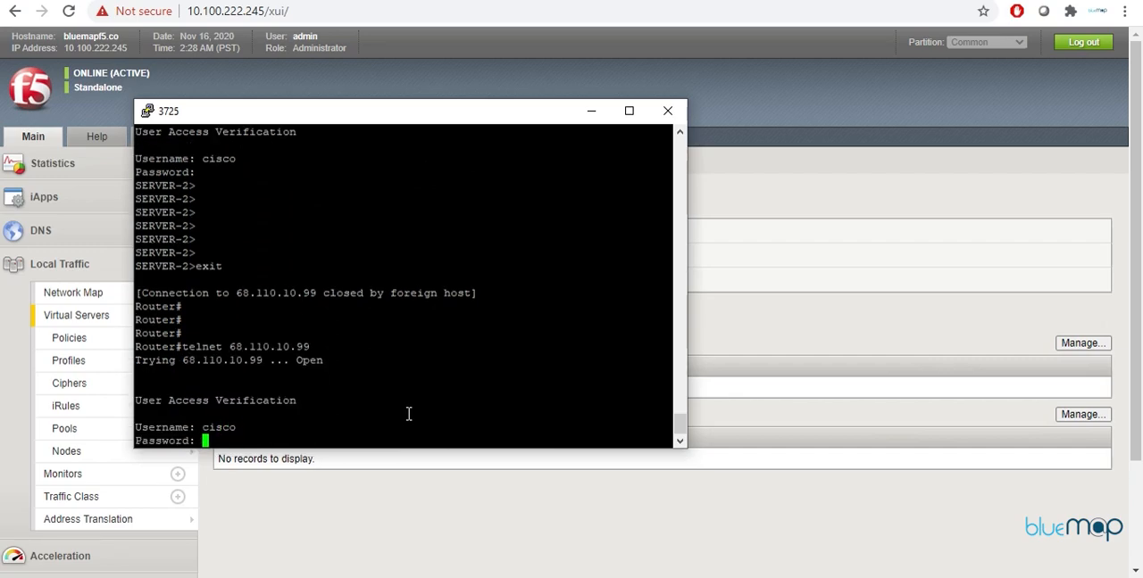
pyautogui.press('Return')
pyautogui.press('Return')
pyautogui.press('Return')
pyautogui.press('Return')
pyautogui.press('Return')
pyautogui.press('Return')
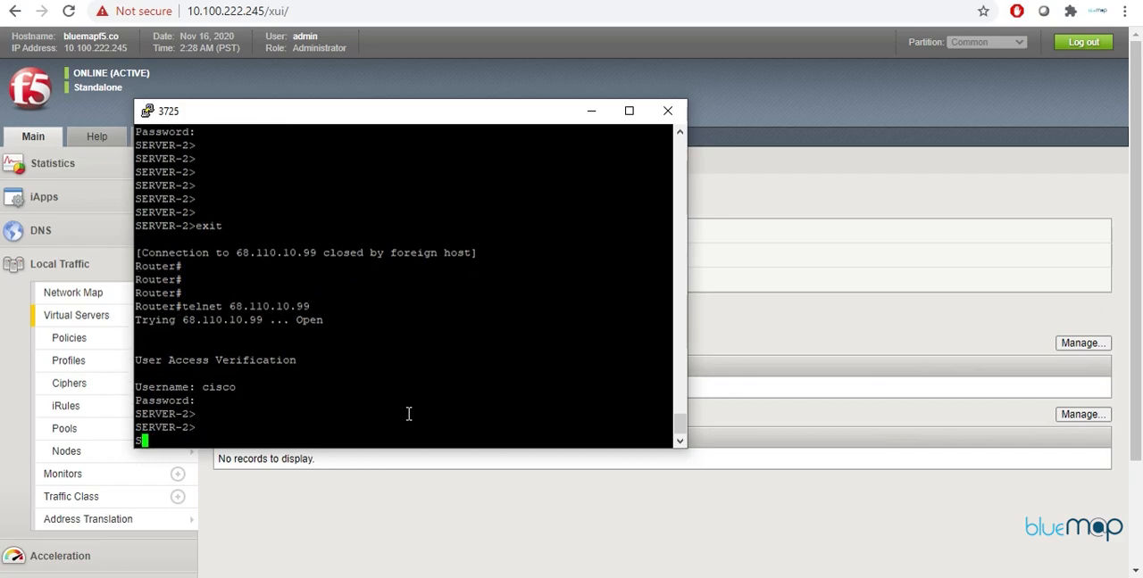
pyautogui.write('exit')
pyautogui.press('Return')
# Step: Set the router's f0/0 interface address to 68.110.10.200 with mask 255.255.255.0 and leave configuration mode
pyautogui.press('Return')
pyautogui.press('Return')
pyautogui.press('Return')
pyautogui.press('Return')
pyautogui.press('Return')
pyautogui.press('Return')
pyautogui.write('conf t')
pyautogui.press('Return')
pyautogui.write('int f0/0')
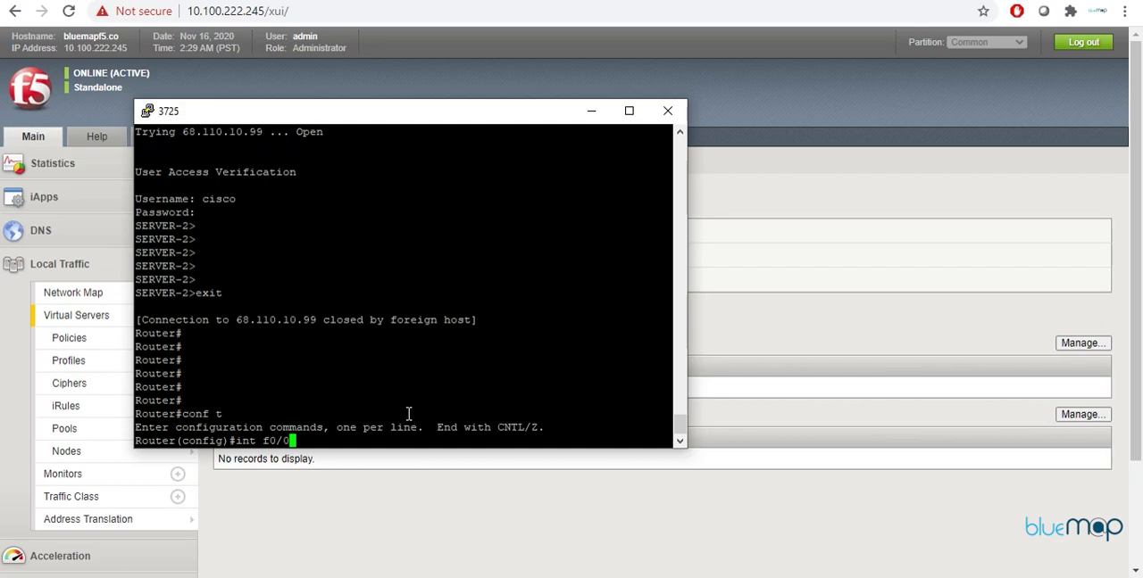
pyautogui.press('Return')
pyautogui.write('ip add 68.110.10.200 255.255.255.0')
pyautogui.press('Return')
pyautogui.write('exit')
pyautogui.press('Return')
pyautogui.press('Return')
pyautogui.press('Return')
pyautogui.press('Return')
pyautogui.press('Return')
pyautogui.press('Return')
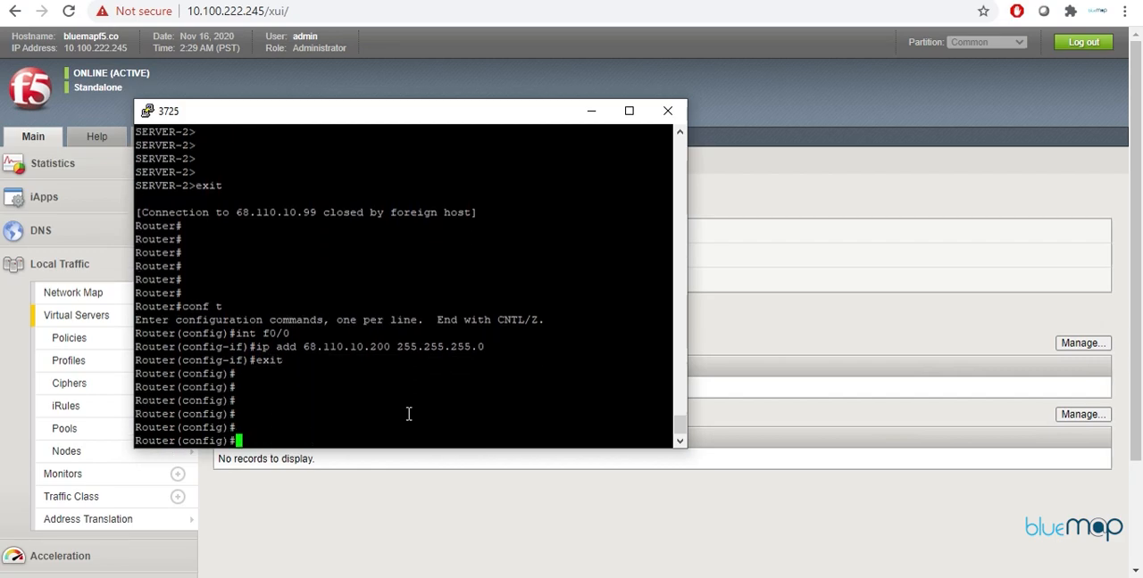
pyautogui.write('exit')
pyautogui.press('Return')
pyautogui.press('Return')
pyautogui.press('Return')
pyautogui.press('Return')
pyautogui.press('Return')
pyautogui.press('Return')
# Step: Telnet to 68.110.10.99 from the 68.110.10.200 source address, log in with the username and account password, check the server prompt, and exit
pyautogui.write('telnet 68.110.10.99')
pyautogui.press('Return')
pyautogui.write('cisco')
pyautogui.press('Return')
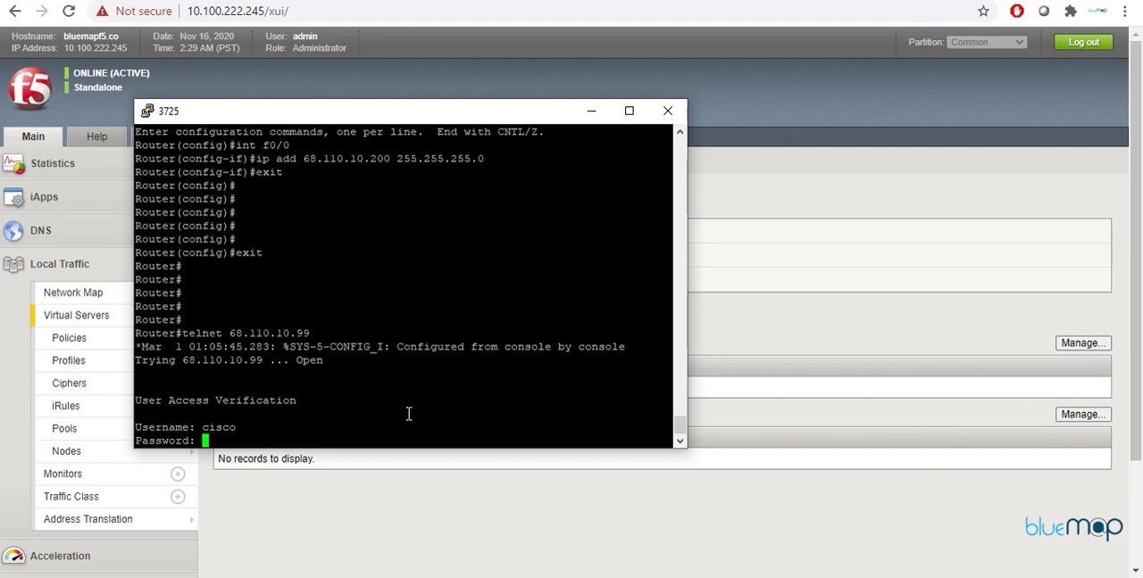
pyautogui.press('Return')
pyautogui.press('Return')
pyautogui.press('Return')
pyautogui.press('Return')
pyautogui.press('Return')
pyautogui.write('exit')
pyautogui.press('Return')
pyautogui.press('Return')
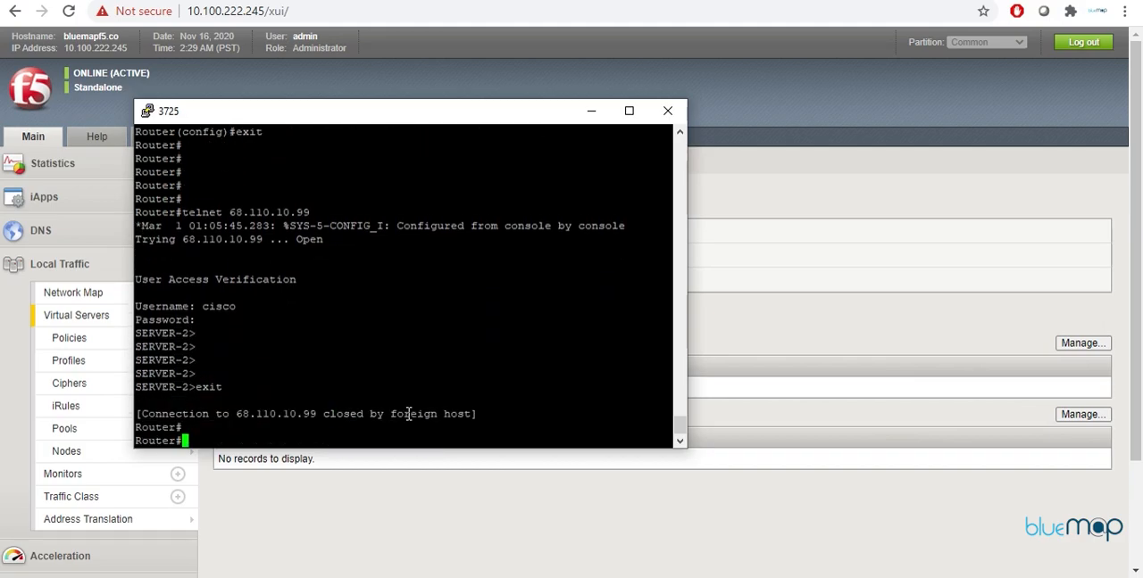
# Step: Repeat the Telnet login to 68.110.10.99 from the same 68.110.10.200 source, entering the account password, and exit the session
pyautogui.press('Up')
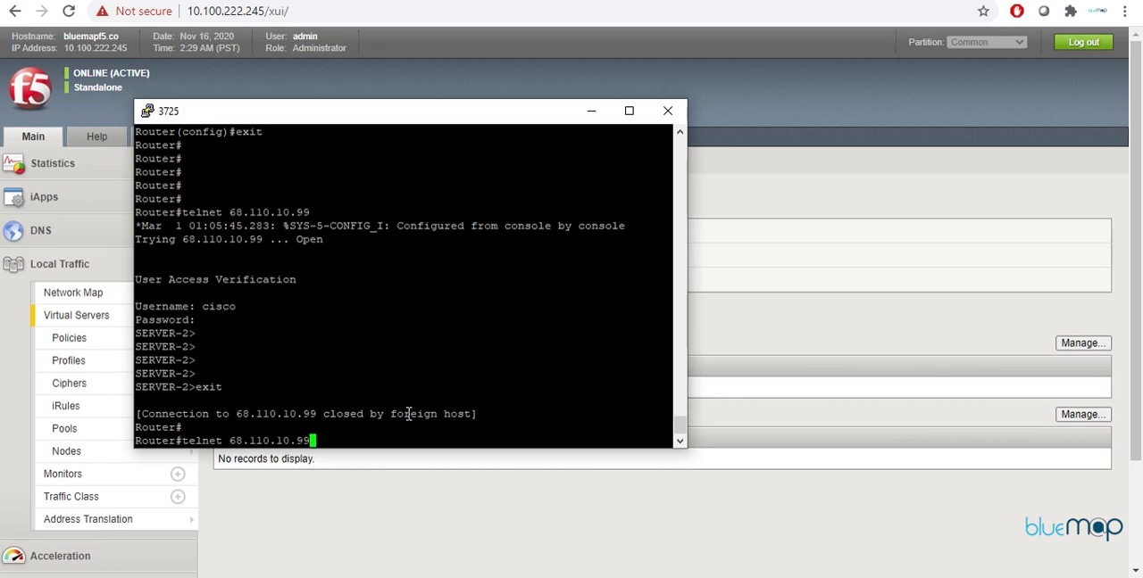
pyautogui.press('Return')
pyautogui.write('cisco')
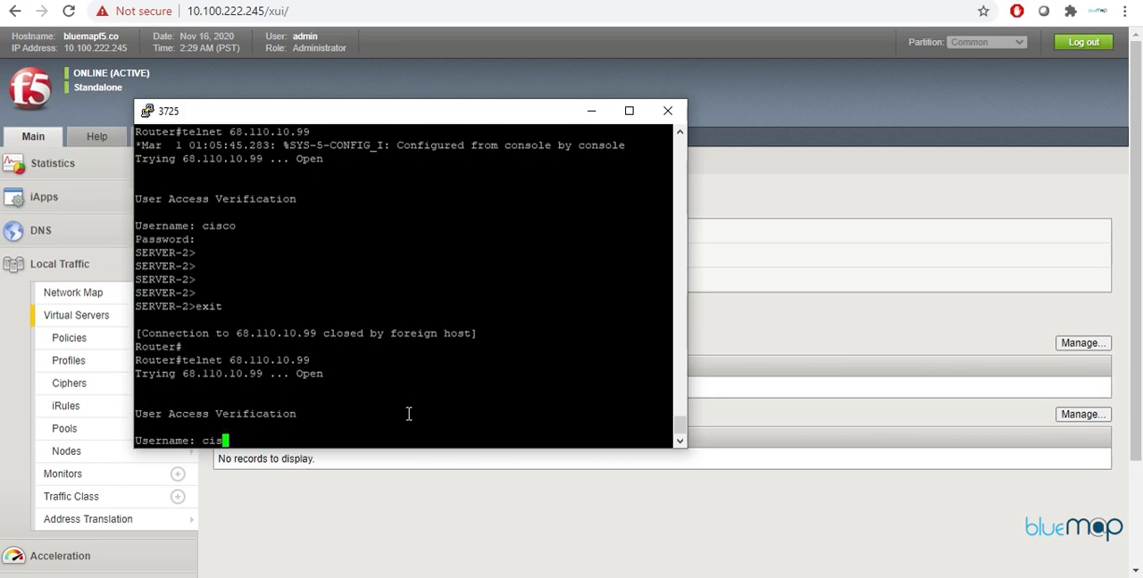
pyautogui.press('Return')
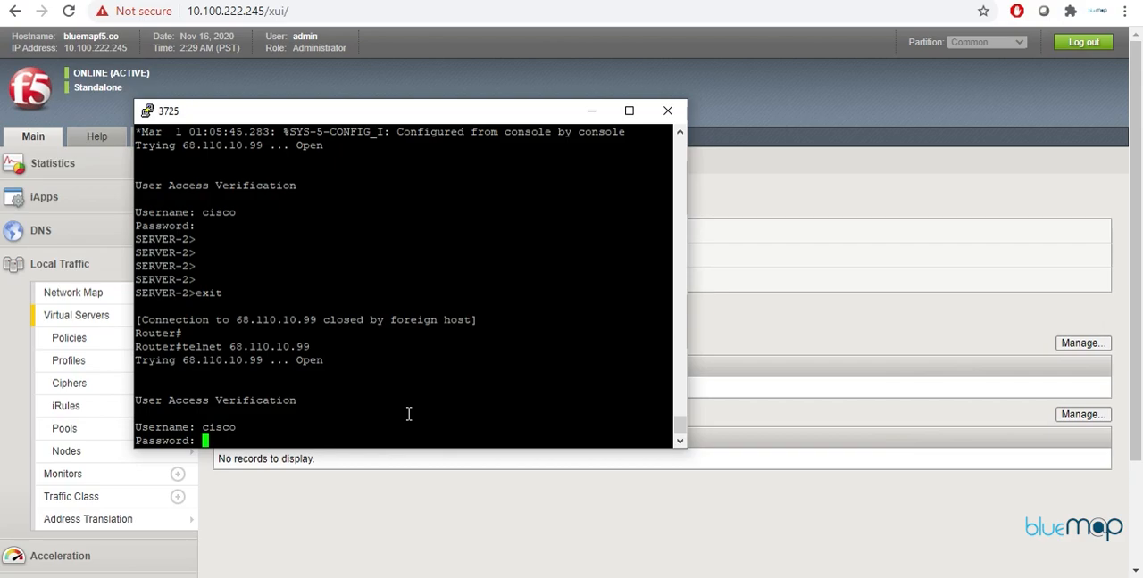
pyautogui.press('Return')
pyautogui.press('Return')
pyautogui.press('Return')
pyautogui.press('Return')
pyautogui.write('exi')
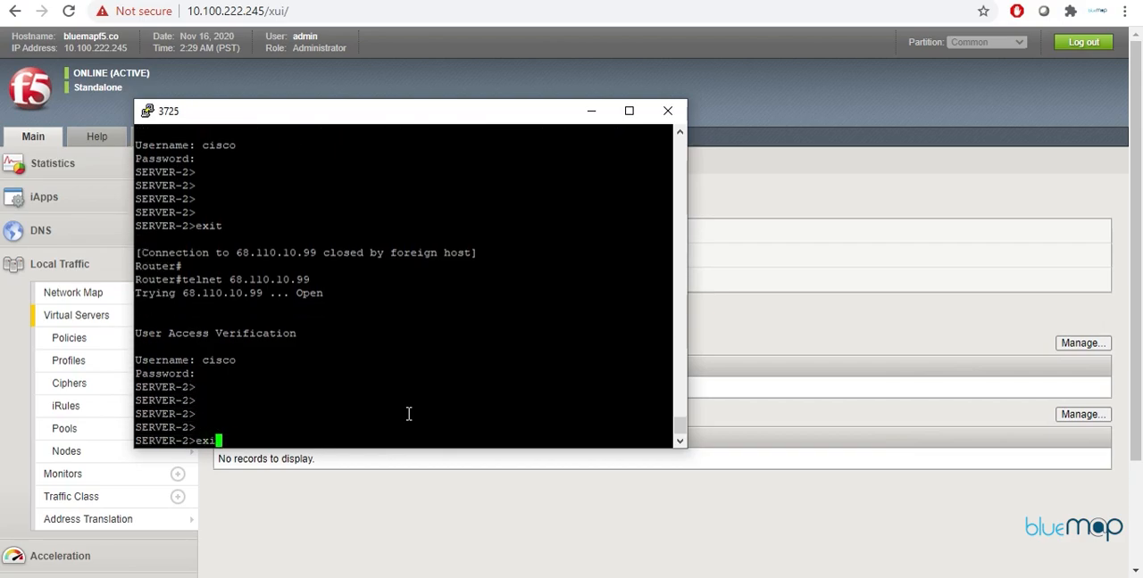
pyautogui.write('t')
pyautogui.press('Return')
pyautogui.press('Return')
pyautogui.press('Return')
# Step: Show the router's brief IP interface status with sh ip int bri to check its current address
pyautogui.write('sh ip int bri')
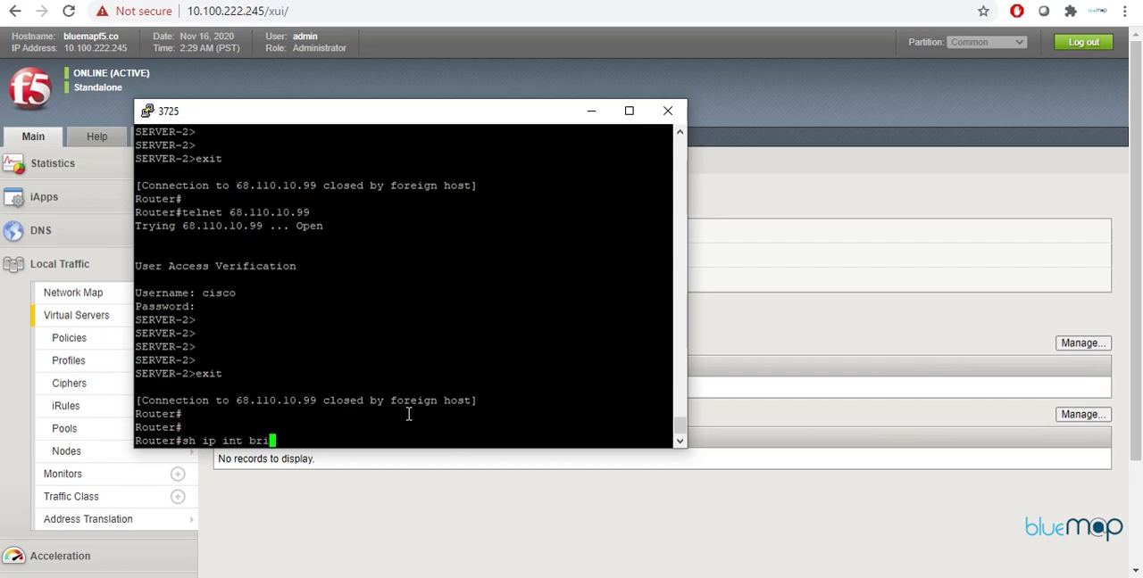
pyautogui.press('Return')
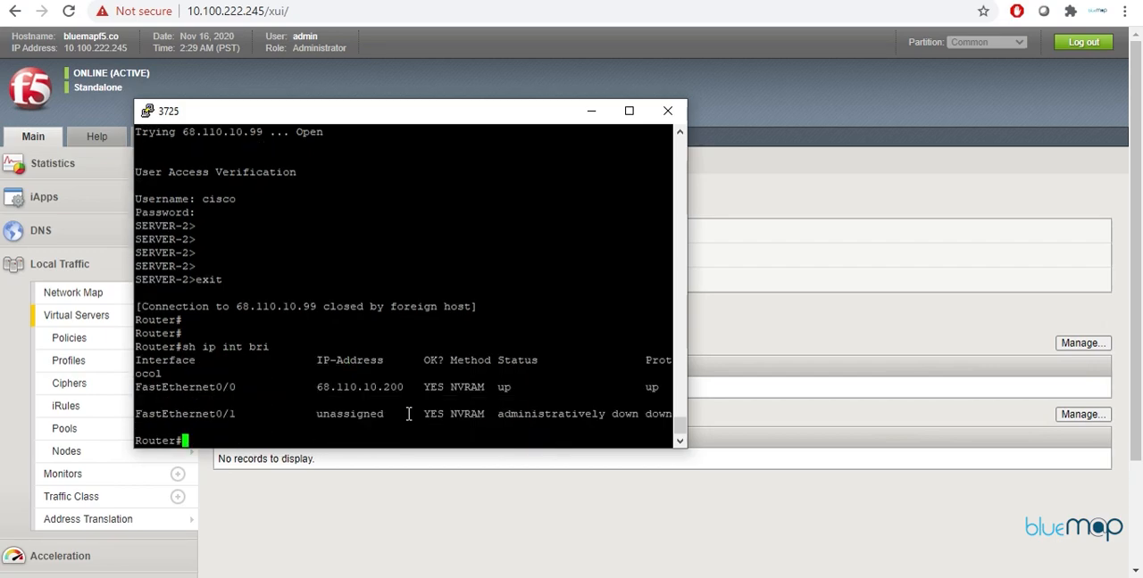
pyautogui.press('Return')
pyautogui.press('Return')
pyautogui.press('Return')
pyautogui.press('Return')
# Step: Change the f0/0 interface address to 68.110.10.210 with mask 255.255.255.0 and leave configuration mode
pyautogui.write('conf t')
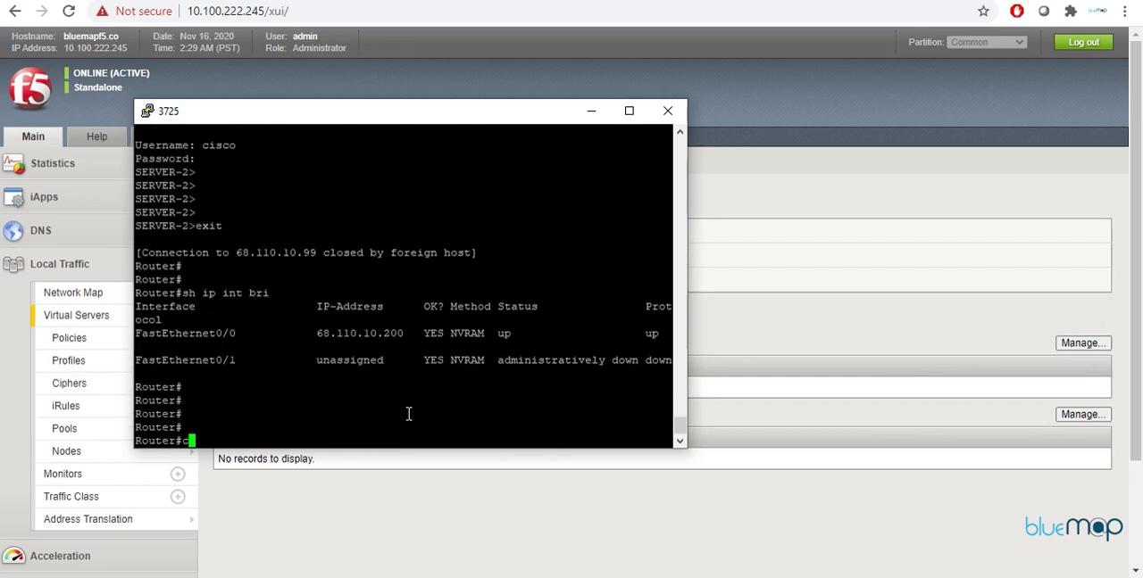
pyautogui.press('Return')
pyautogui.write('int f0/0')
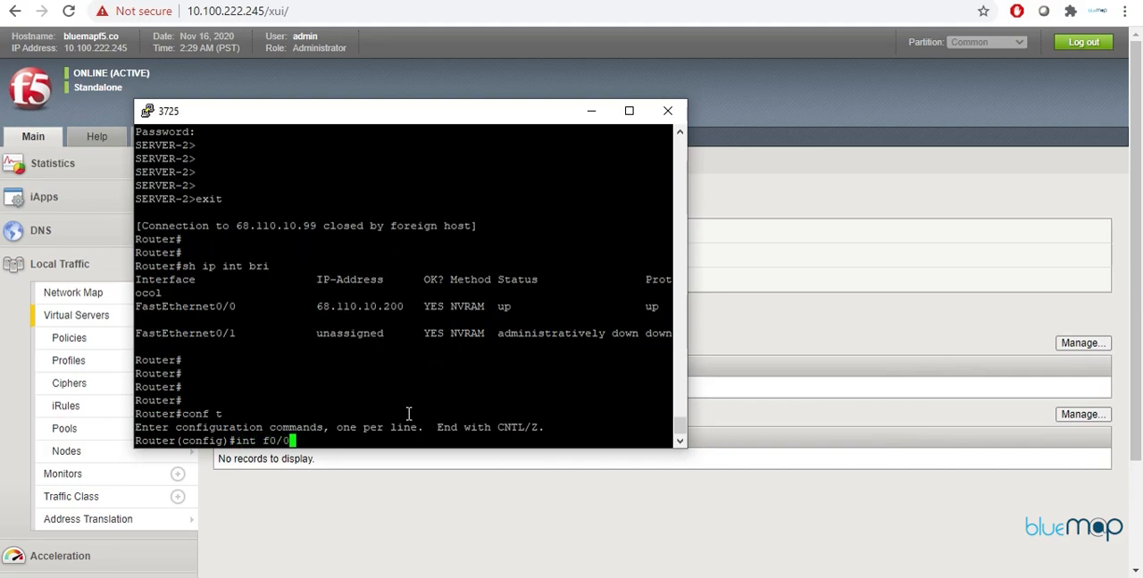
pyautogui.press('Return')
pyautogui.write('ip add ')
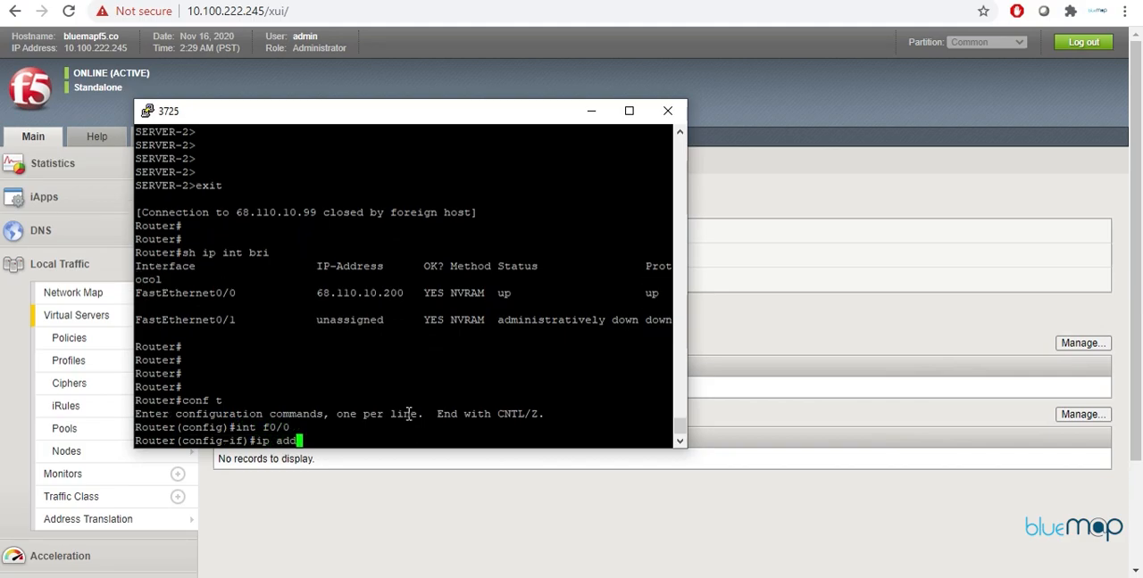
pyautogui.write('68.110.10.210 25')
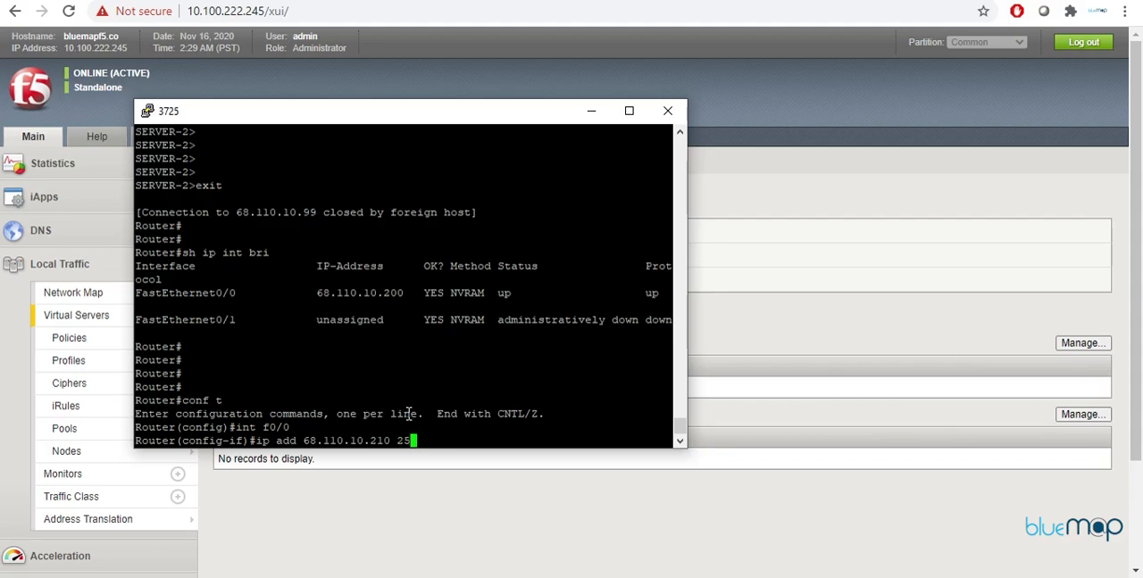
pyautogui.write('5.255.255.255.0')
pyautogui.press('Return')
pyautogui.write('exit')
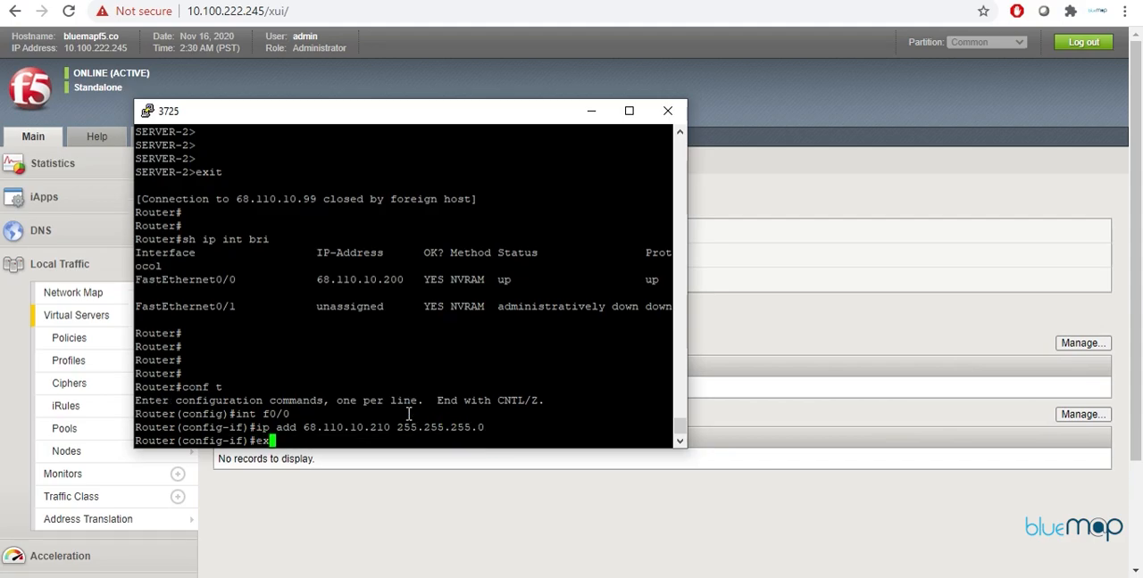
pyautogui.press('Return')
pyautogui.press('Return')
pyautogui.press('Return')
pyautogui.press('Return')
pyautogui.press('Return')
pyautogui.write('exit')
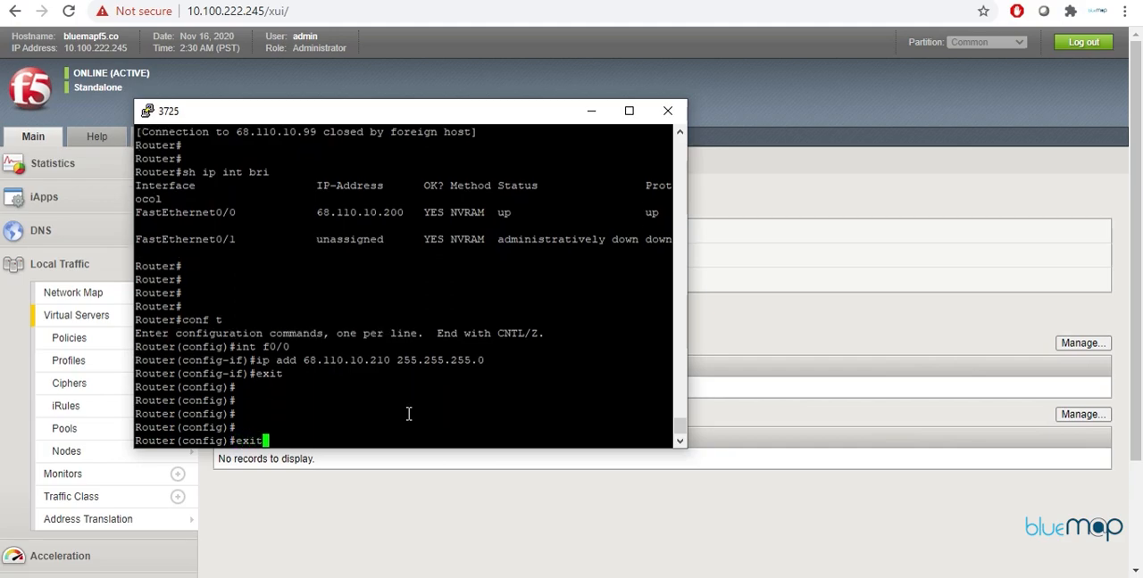
pyautogui.press('Return')
pyautogui.press('Return')
pyautogui.press('Return')
pyautogui.press('Return')
pyautogui.press('Return')
# Step: Telnet to 68.110.10.99 from the 68.110.10.210 source address, log in with the username and account password, check the server prompt, and exit
pyautogui.write('telnet 68')
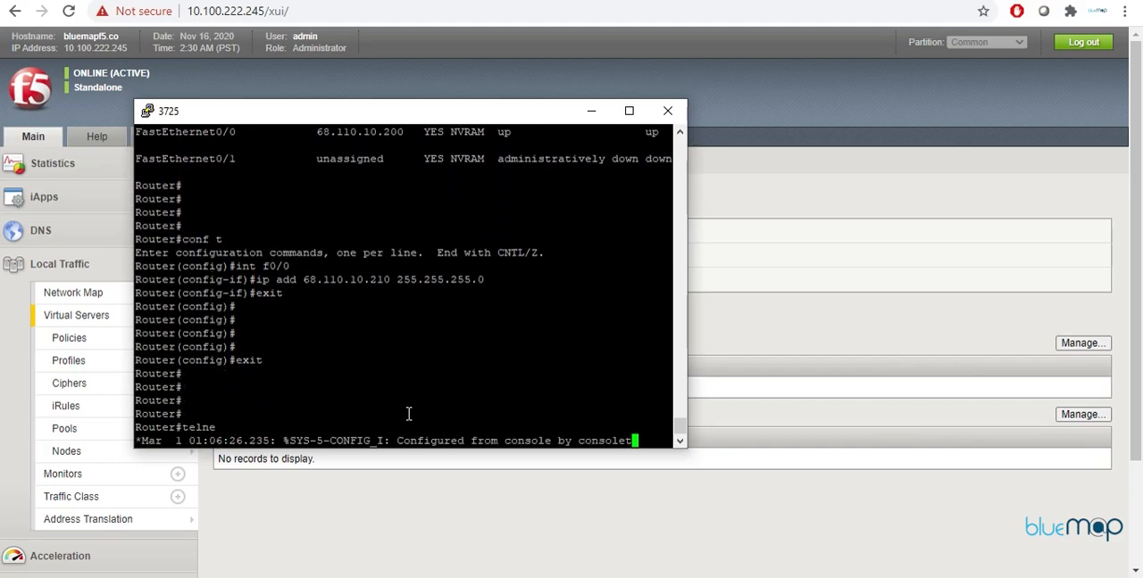
pyautogui.write('.110.10.99')
pyautogui.press('Return')
pyautogui.write('cisco')
pyautogui.press('Return')
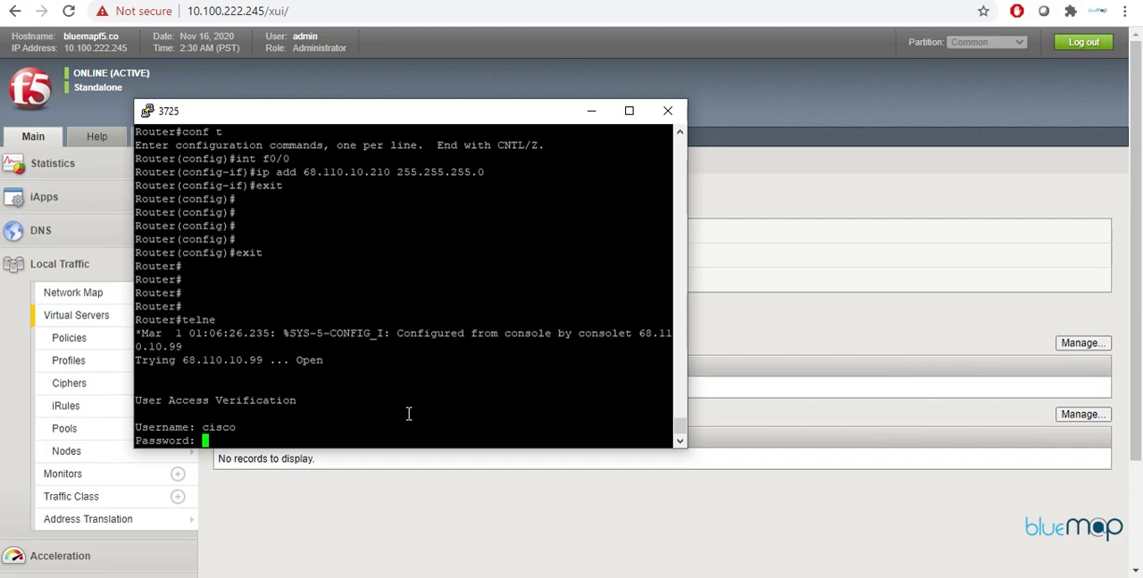
pyautogui.press('Return')
pyautogui.press('Return')
pyautogui.press('Return')
pyautogui.press('Return')
pyautogui.press('Return')
pyautogui.write('exit')
pyautogui.press('Return')
pyautogui.press('Return')
pyautogui.press('Return')
# Step: Repeat the Telnet login to 68.110.10.99 from the same 68.110.10.210 source, entering the account password, and exit the session
pyautogui.press('Up')
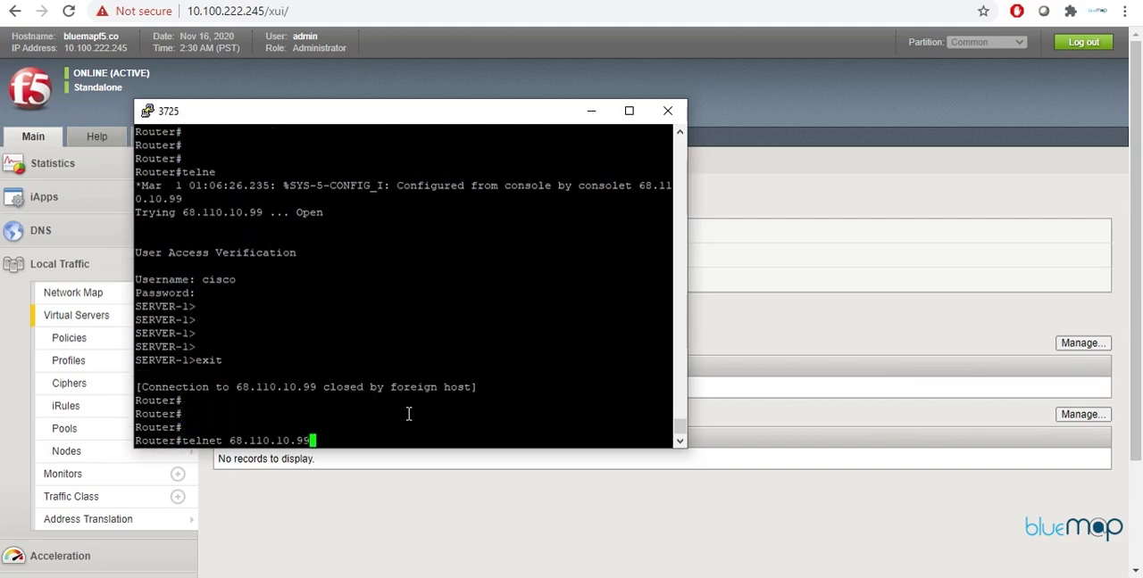
pyautogui.press('Return')
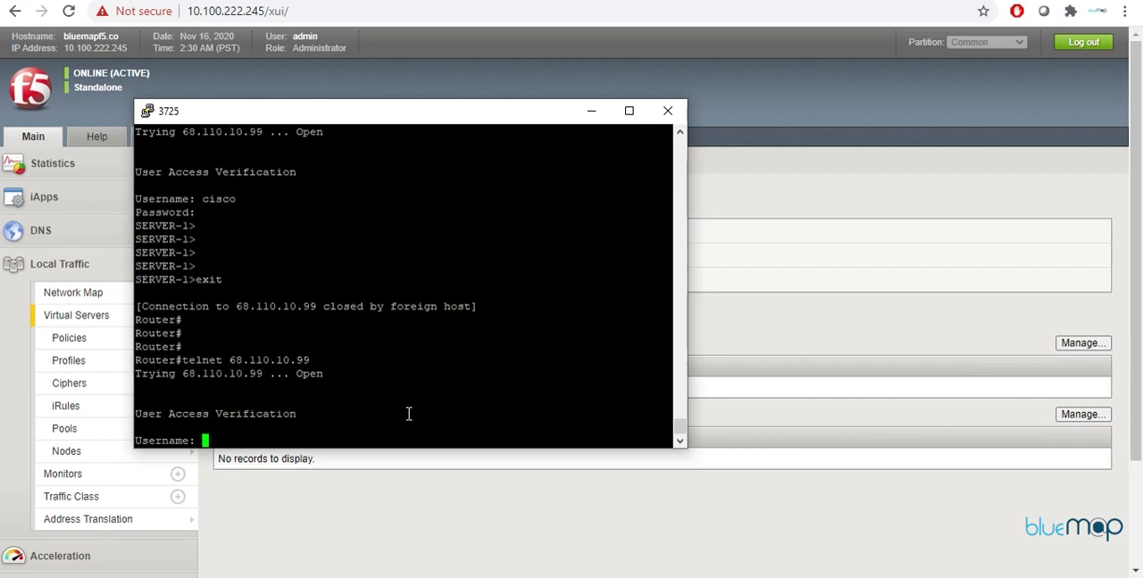
pyautogui.write('cisco')
pyautogui.press('Return')
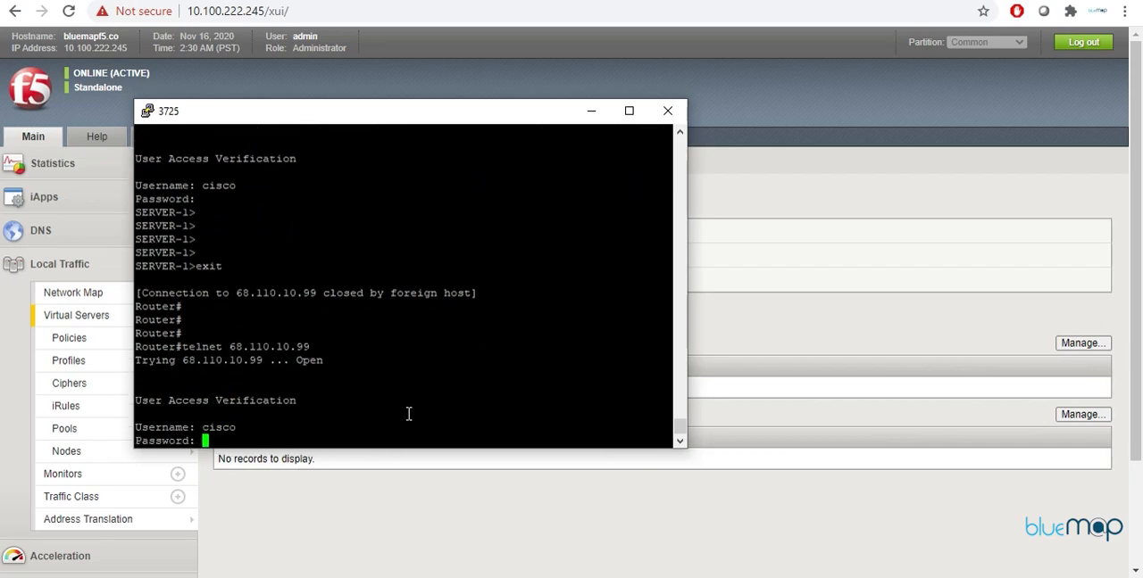
pyautogui.press('Return')
pyautogui.press('Return')
pyautogui.press('Return')
pyautogui.press('Return')
pyautogui.write('exit')
pyautogui.press('Return')
pyautogui.press('Return')
pyautogui.press('Return')
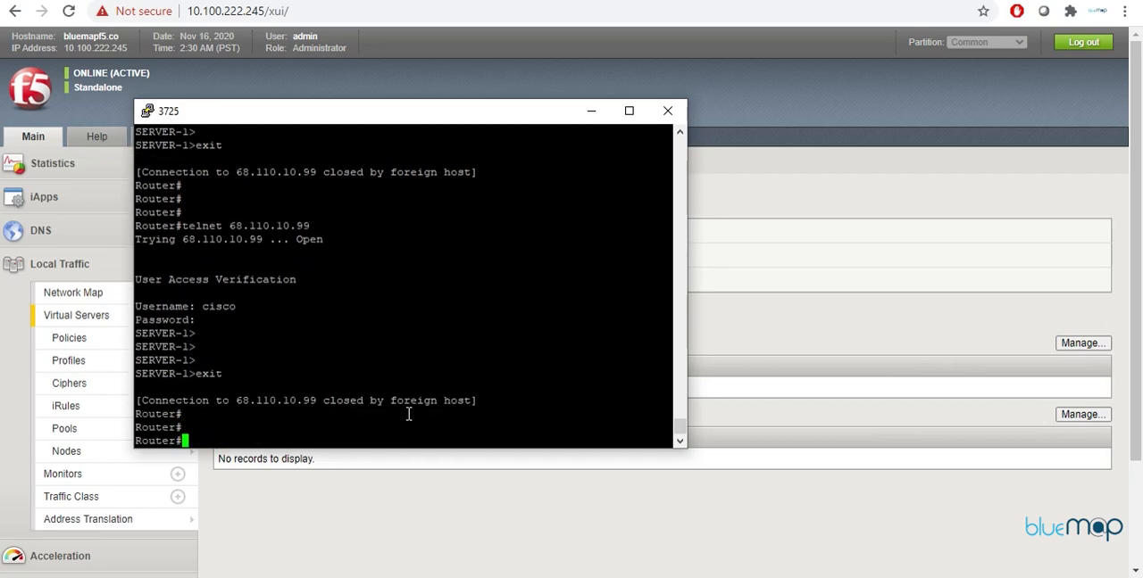
# Step: Telnet to 68.110.10.99 once more from the router, log in as cisco with the account password, check the server prompt, and exit
pyautogui.press('Up')
pyautogui.press('Return')
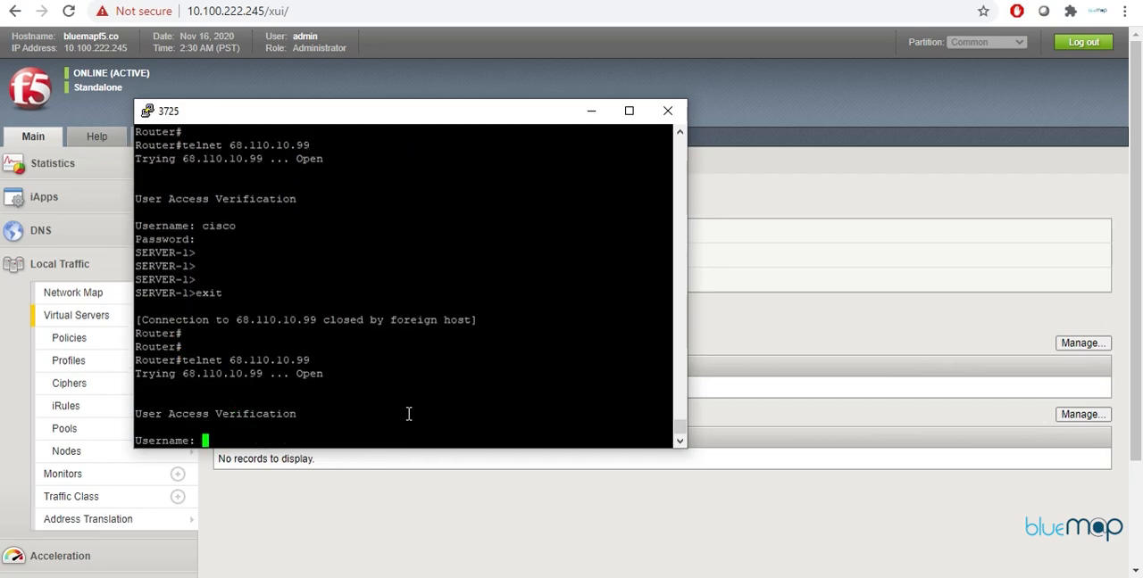
pyautogui.write('cisco')
pyautogui.press('Return')
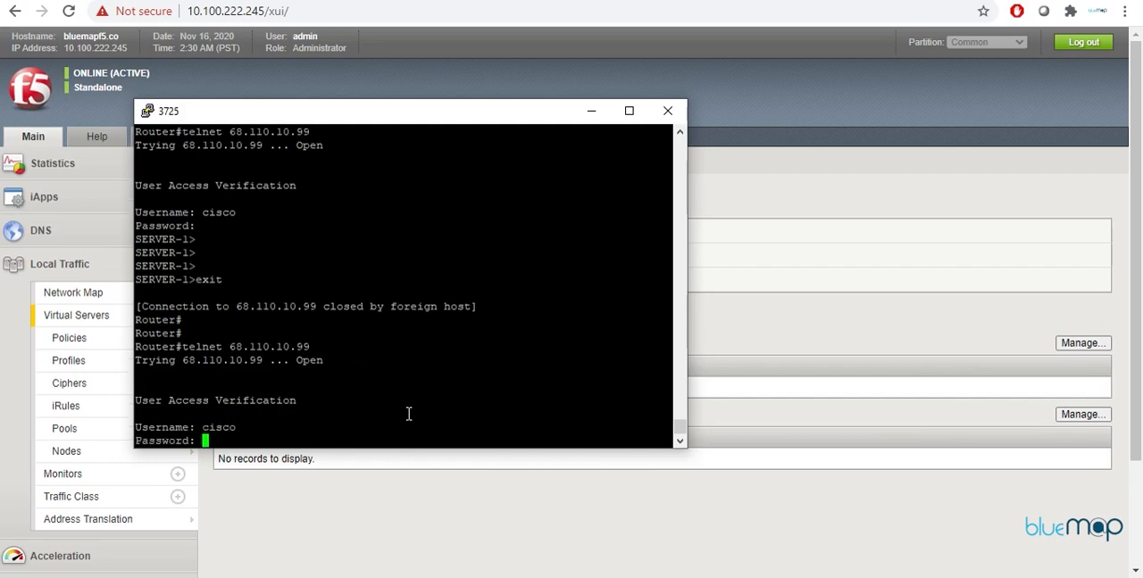
pyautogui.press('Return')
pyautogui.press('Return')
pyautogui.press('Return')
pyautogui.press('Return')
pyautogui.press('Return')
pyautogui.write('exit')
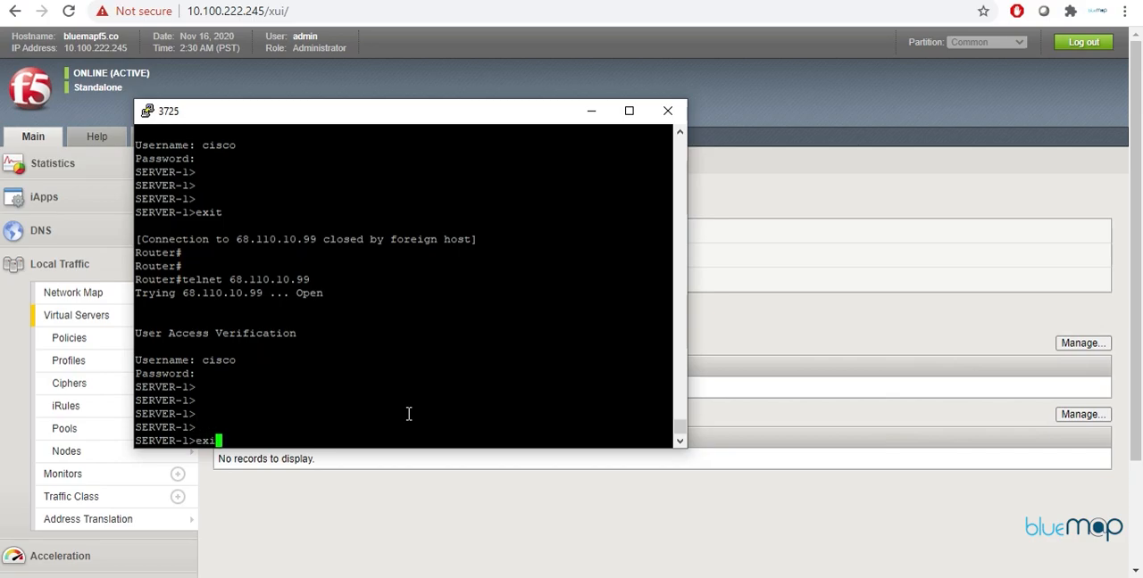
pyautogui.press('Return')
pyautogui.press('Return')
# Step: Switch to the BIG-IP web interface, display the local traffic module statistics for Persistence Records, and refresh them
pyautogui.click(441, 482)
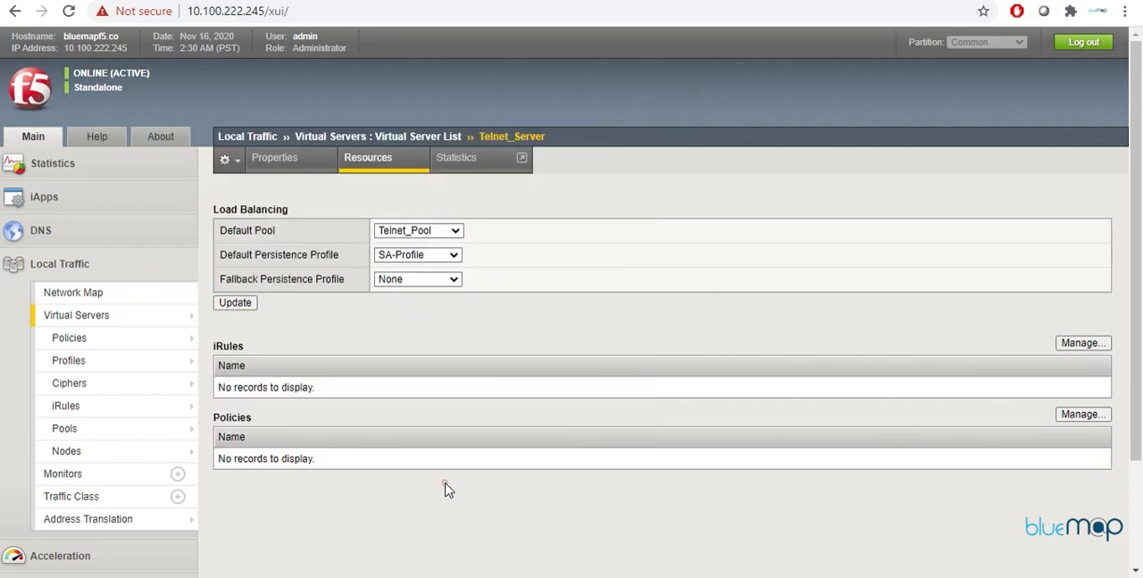
pyautogui.click(457, 159)
pyautogui.click(53, 168)
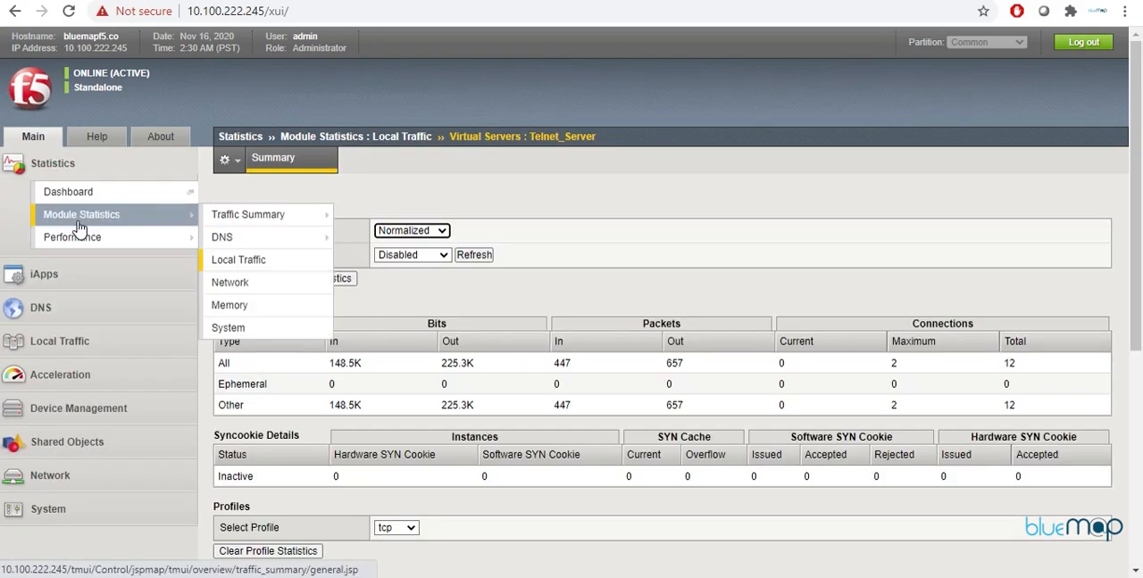
pyautogui.click(78, 224)
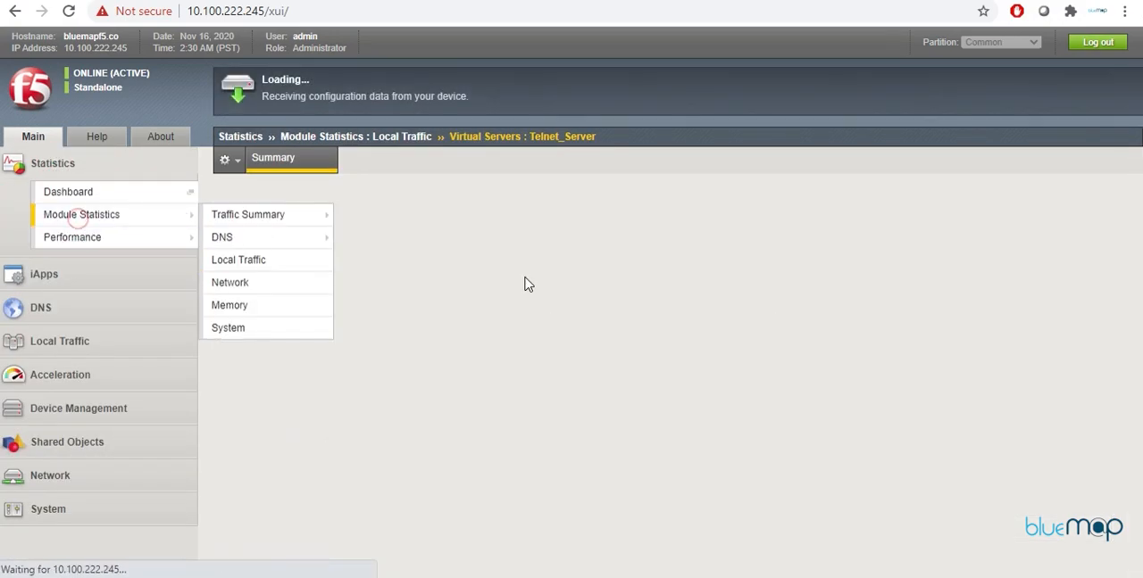
pyautogui.click(510, 175)
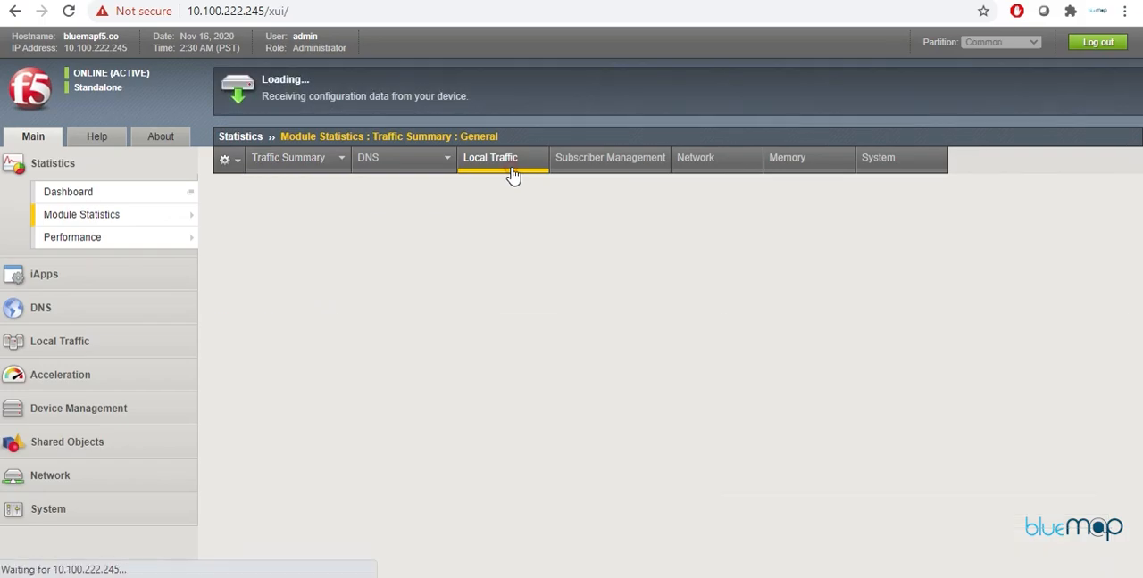
pyautogui.click(476, 228)
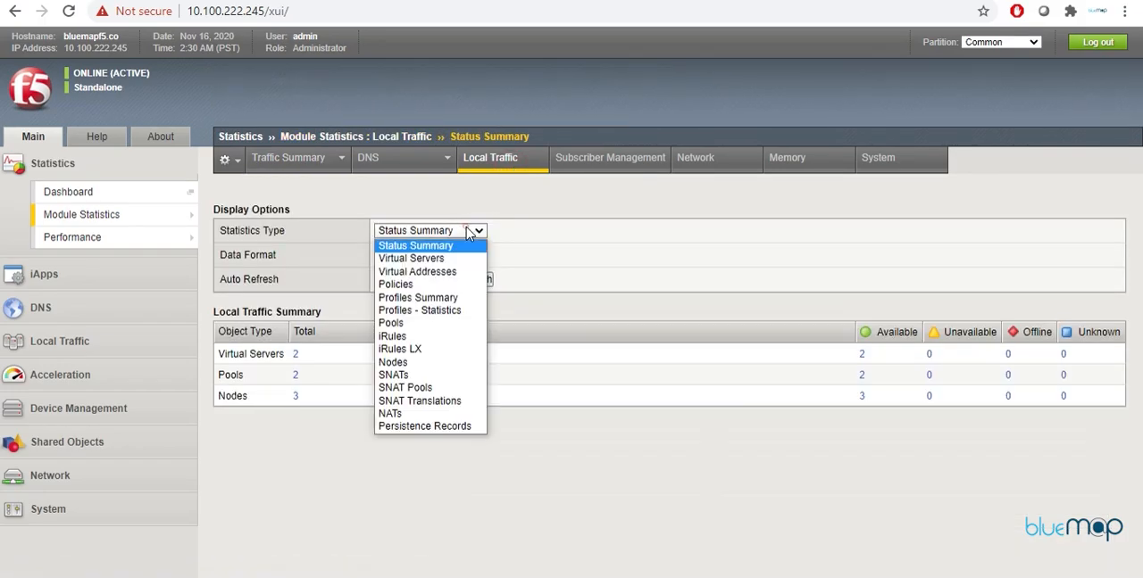
pyautogui.click(440, 426)
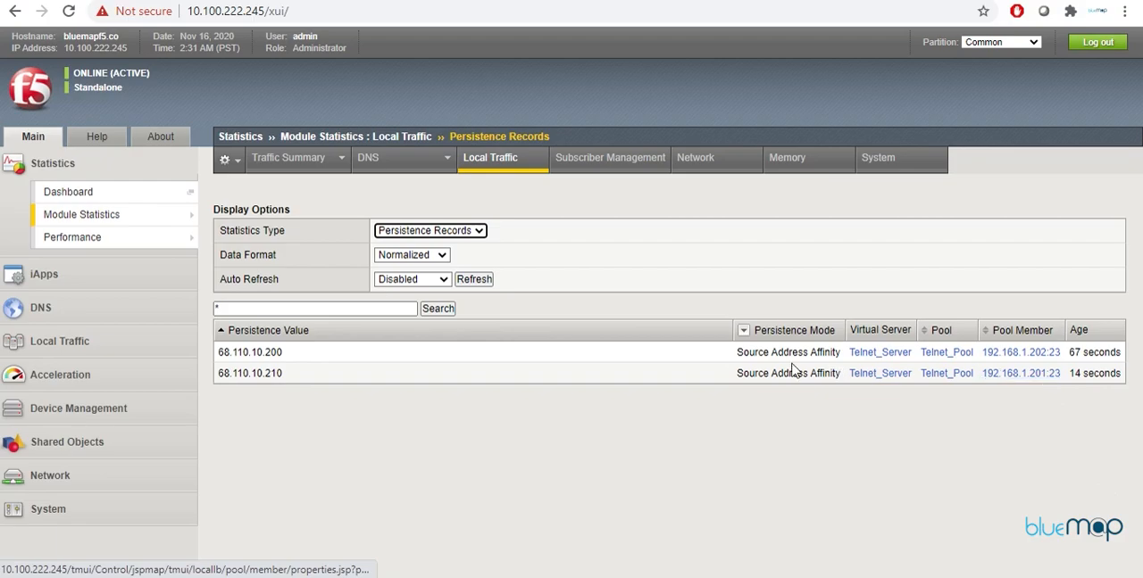
pyautogui.click(465, 282)
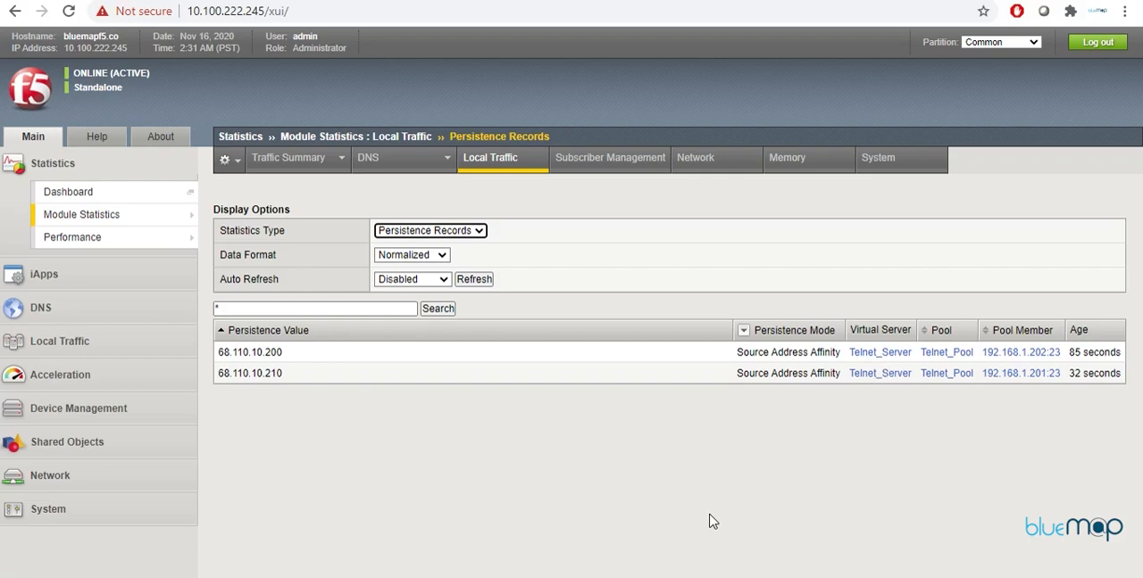
# Step: Switch to the whiteboard, clear the old ink annotations, and handwrite the red heading "Destn. Add Persistence" above the network diagram
pyautogui.click(660, 576)
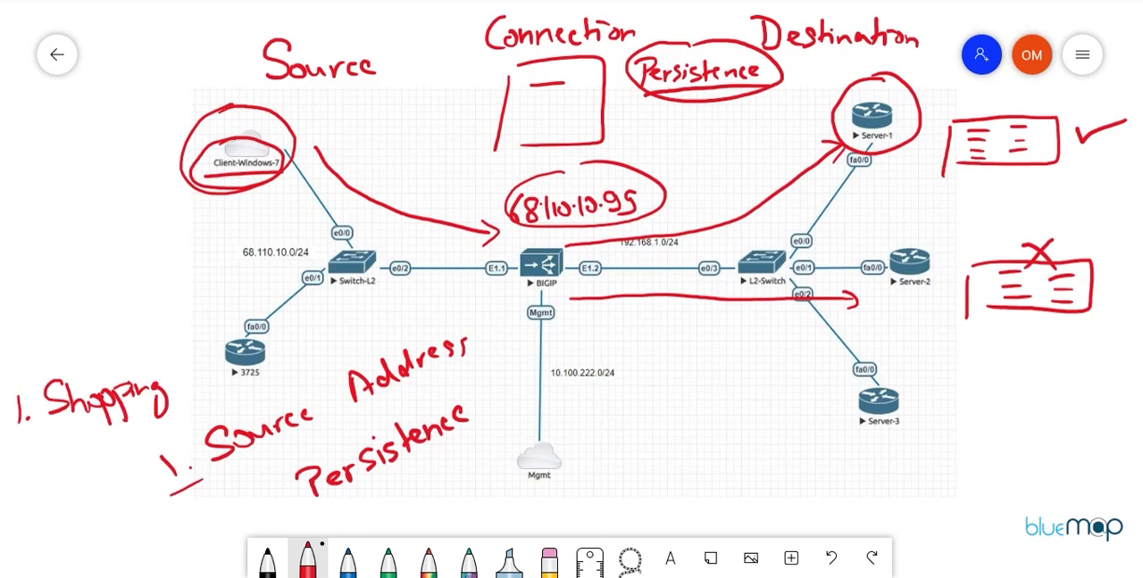
pyautogui.click(629, 559)
pyautogui.moveTo(304, 20)
pyautogui.mouseDown()
pyautogui.moveTo(305, 52)
pyautogui.moveTo(335, 49)
pyautogui.moveTo(365, 18)
pyautogui.moveTo(446, 37)
pyautogui.mouseUp()
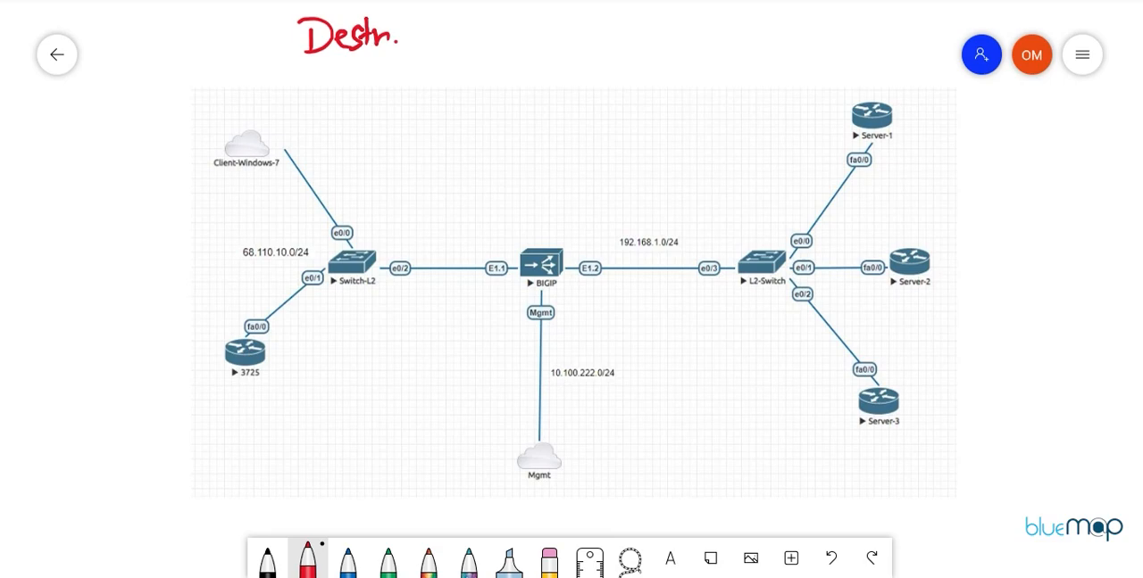
pyautogui.moveTo(459, 32)
pyautogui.mouseDown()
pyautogui.moveTo(462, 19)
pyautogui.moveTo(482, 48)
pyautogui.mouseUp()
pyautogui.moveTo(524, 20); pyautogui.dragTo(526, 45)
pyautogui.moveTo(514, 16)
pyautogui.mouseDown()
pyautogui.moveTo(544, 48)
pyautogui.moveTo(561, 36)
pyautogui.moveTo(586, 48)
pyautogui.mouseUp()
pyautogui.moveTo(585, 19)
pyautogui.mouseDown()
pyautogui.moveTo(585, 49)
pyautogui.moveTo(593, 31)
pyautogui.mouseUp()
pyautogui.moveTo(589, 41); pyautogui.dragTo(615, 47)
pyautogui.moveTo(625, 37)
pyautogui.mouseDown()
pyautogui.moveTo(623, 49)
pyautogui.moveTo(638, 48)
pyautogui.mouseUp()
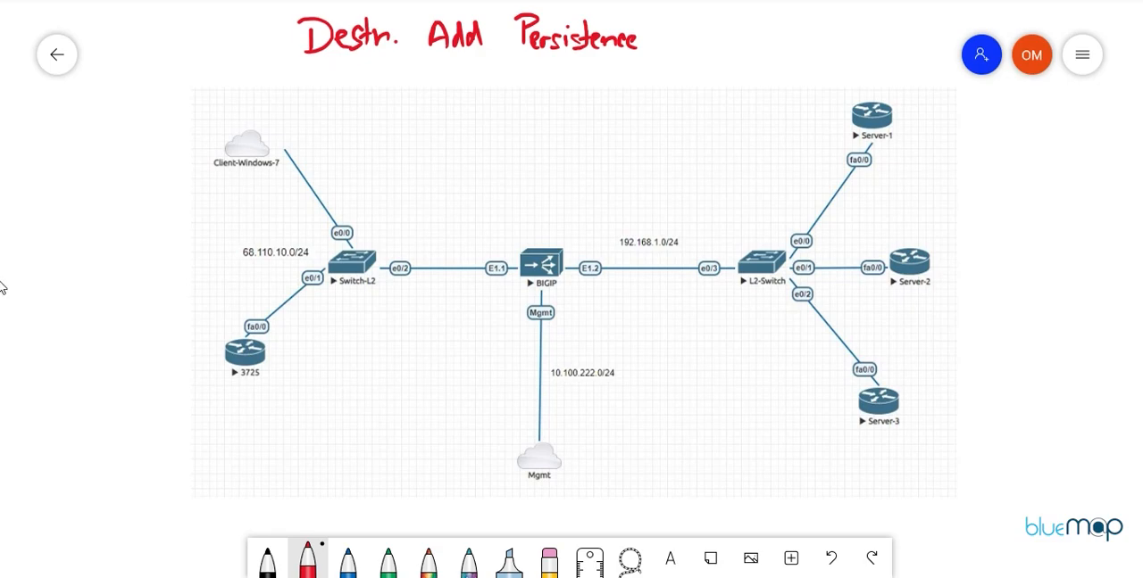
# Step: Underline the Client-Windows-7 label in red and handwrite "HTTP" above the BIGIP device
pyautogui.moveTo(213, 178); pyautogui.dragTo(281, 174)
pyautogui.moveTo(511, 159); pyautogui.dragTo(508, 180)
pyautogui.moveTo(517, 162); pyautogui.dragTo(535, 160)
pyautogui.moveTo(528, 162)
pyautogui.mouseDown()
pyautogui.moveTo(525, 178)
pyautogui.moveTo(553, 158)
pyautogui.mouseUp()
pyautogui.moveTo(546, 159)
pyautogui.mouseDown()
pyautogui.moveTo(542, 177)
pyautogui.moveTo(554, 178)
pyautogui.mouseUp()
pyautogui.moveTo(553, 159)
pyautogui.mouseDown()
pyautogui.moveTo(574, 164)
pyautogui.moveTo(559, 169)
pyautogui.mouseUp()
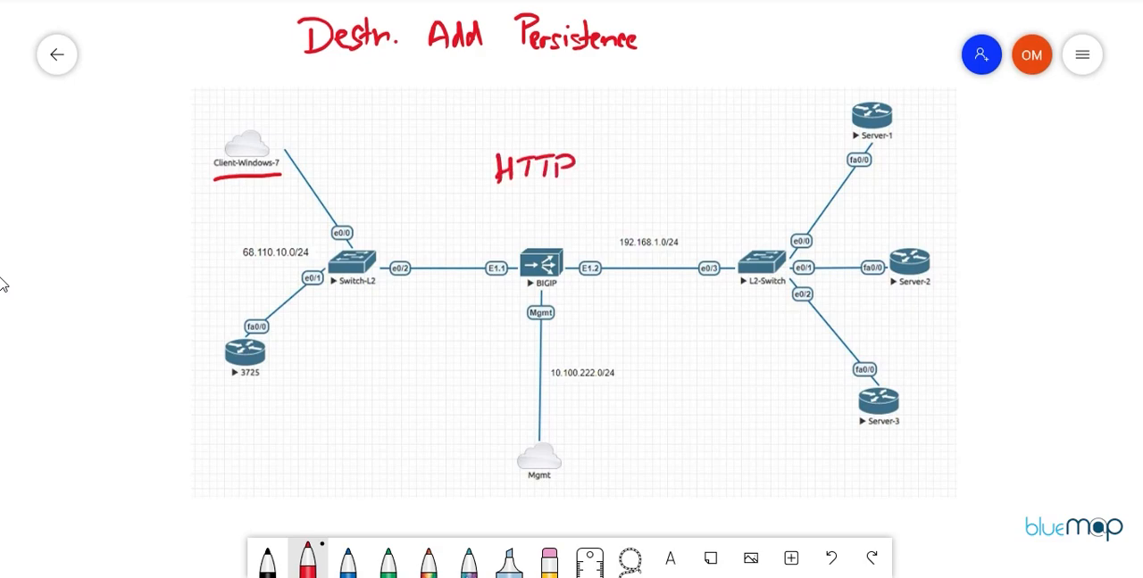
# Step: Handwrite the address 68.110.10.99 in red between the HTTP label and the BIGIP device
pyautogui.moveTo(487, 205)
pyautogui.mouseDown()
pyautogui.moveTo(473, 221)
pyautogui.moveTo(498, 209)
pyautogui.moveTo(514, 225)
pyautogui.mouseUp()
pyautogui.click(507, 216)
pyautogui.moveTo(526, 209)
pyautogui.mouseDown()
pyautogui.moveTo(526, 225)
pyautogui.moveTo(535, 211)
pyautogui.moveTo(551, 223)
pyautogui.mouseUp()
pyautogui.click(546, 215)
pyautogui.moveTo(564, 212); pyautogui.dragTo(605, 223)
pyautogui.click(572, 216)
# Step: Draw red arrows from Client-Windows-7 to 68.110.10.99 and on to Server-1, plus a return arrow from Server-1 towards HTTP
pyautogui.moveTo(317, 141)
pyautogui.mouseDown()
pyautogui.moveTo(401, 222)
pyautogui.moveTo(460, 225)
pyautogui.moveTo(449, 234)
pyautogui.mouseUp()
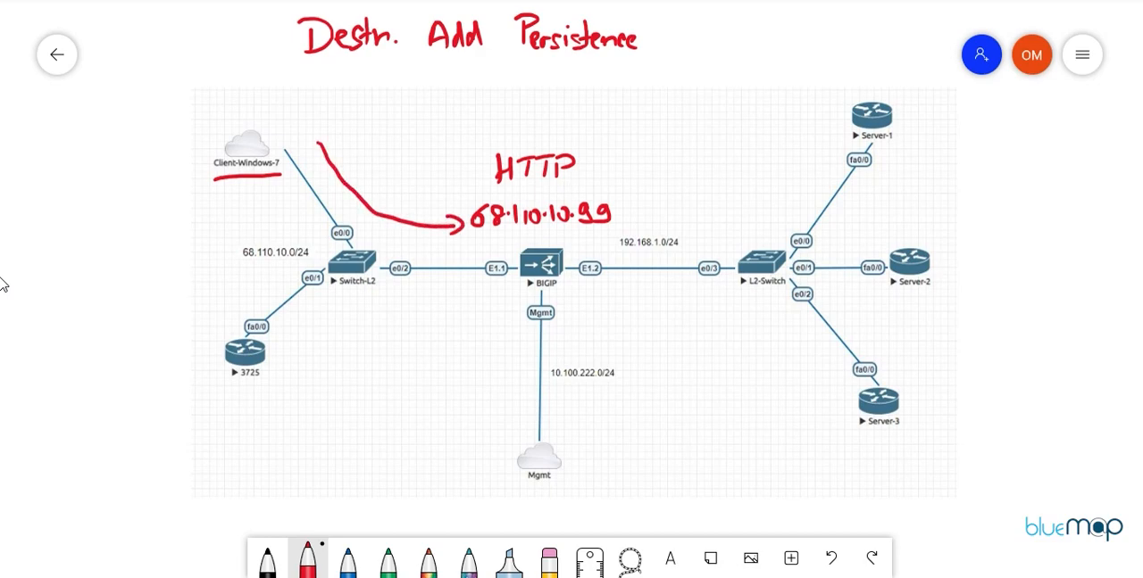
pyautogui.moveTo(623, 209)
pyautogui.mouseDown()
pyautogui.moveTo(734, 195)
pyautogui.moveTo(827, 144)
pyautogui.moveTo(828, 166)
pyautogui.mouseUp()
pyautogui.click(808, 141)
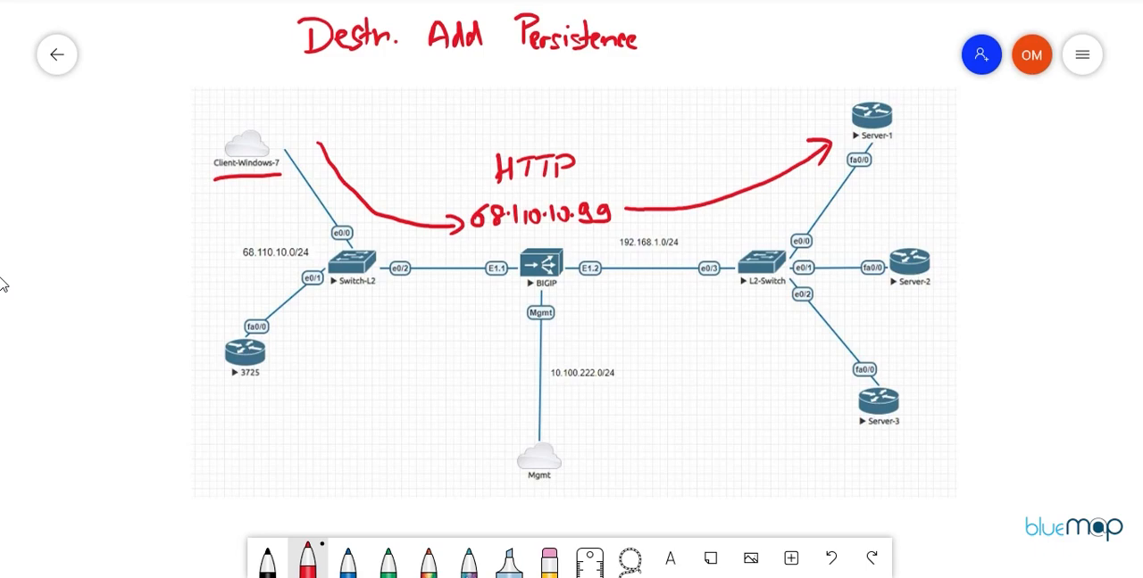
pyautogui.click(634, 149)
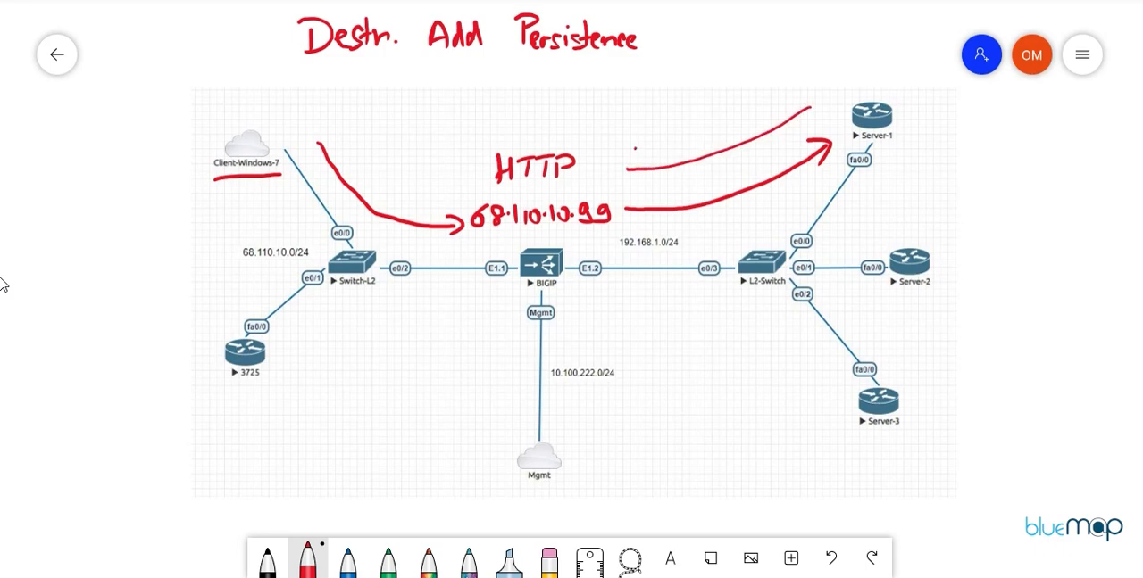
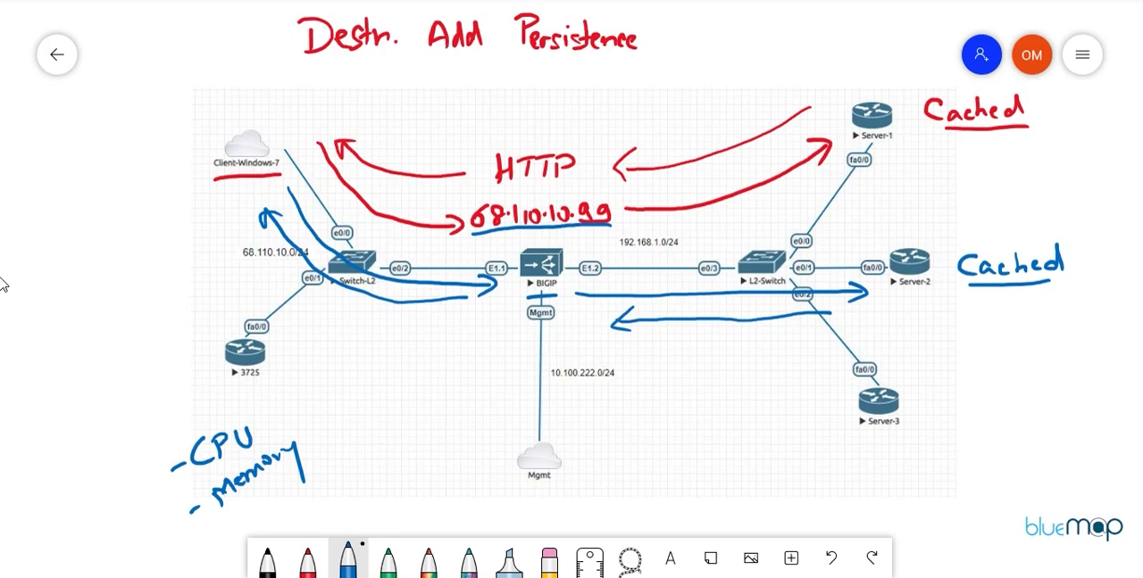
# Step: Circle 68.110.10.99 and Server-1's Cached note in blue, and cross out Server-2's Cached note and mark Server-2 and Server-3 with X
pyautogui.moveTo(492, 188)
pyautogui.mouseDown()
pyautogui.moveTo(466, 228)
pyautogui.moveTo(555, 234)
pyautogui.moveTo(631, 218)
pyautogui.moveTo(555, 187)
pyautogui.mouseUp()
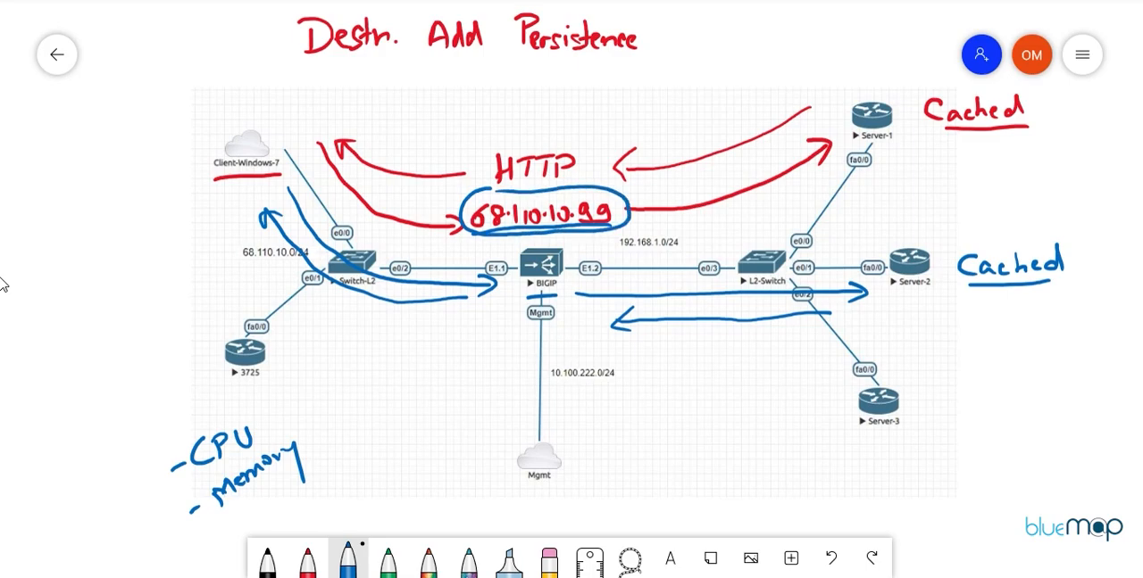
pyautogui.moveTo(949, 78)
pyautogui.mouseDown()
pyautogui.moveTo(907, 105)
pyautogui.moveTo(1050, 125)
pyautogui.moveTo(954, 75)
pyautogui.mouseUp()
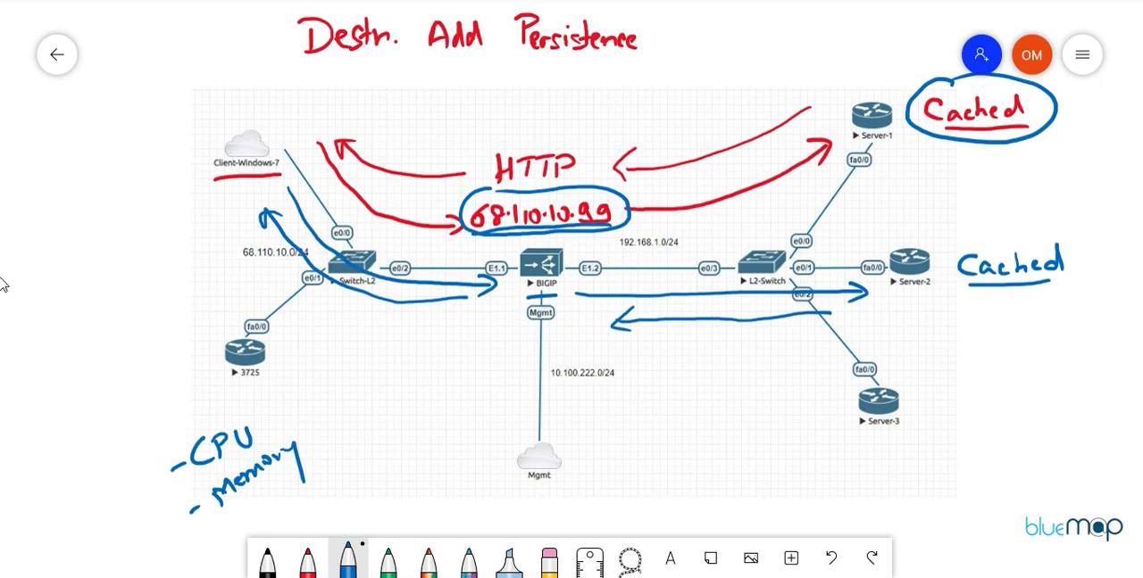
pyautogui.moveTo(969, 268); pyautogui.dragTo(1046, 270)
pyautogui.moveTo(919, 378); pyautogui.dragTo(939, 394)
pyautogui.moveTo(938, 377); pyautogui.dragTo(918, 396)
pyautogui.moveTo(959, 279)
pyautogui.mouseDown()
pyautogui.moveTo(944, 299)
pyautogui.moveTo(961, 297)
pyautogui.mouseUp()
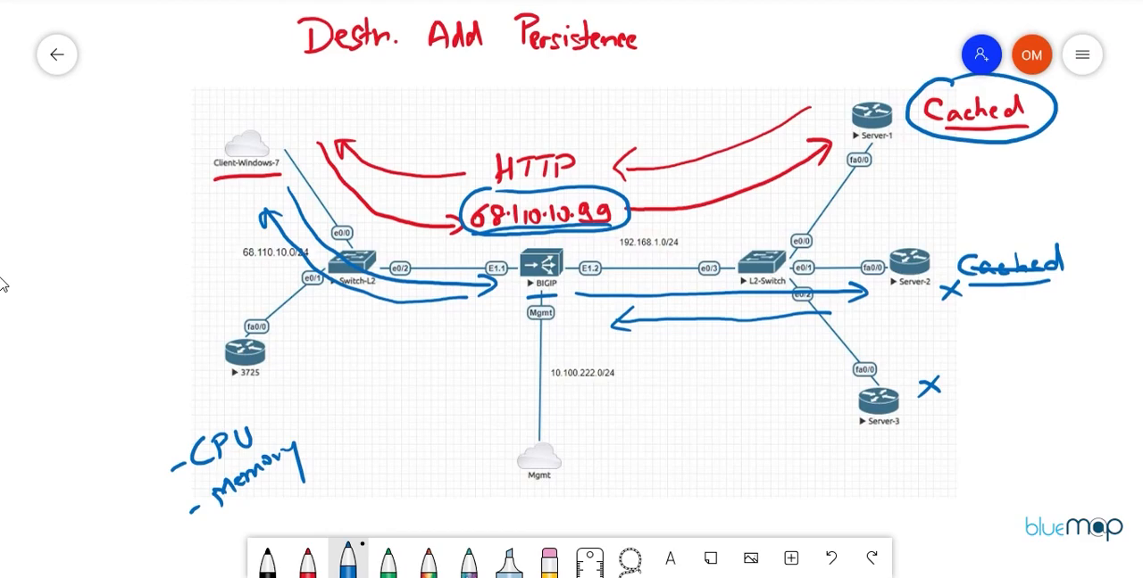
# Step: Add blue check marks beside the CPU and Memory notes and circle the Server-1 device
pyautogui.moveTo(277, 392); pyautogui.dragTo(309, 379)
pyautogui.moveTo(309, 434); pyautogui.dragTo(337, 419)
pyautogui.moveTo(883, 87)
pyautogui.mouseDown()
pyautogui.moveTo(836, 112)
pyautogui.moveTo(896, 147)
pyautogui.moveTo(882, 89)
pyautogui.mouseUp()
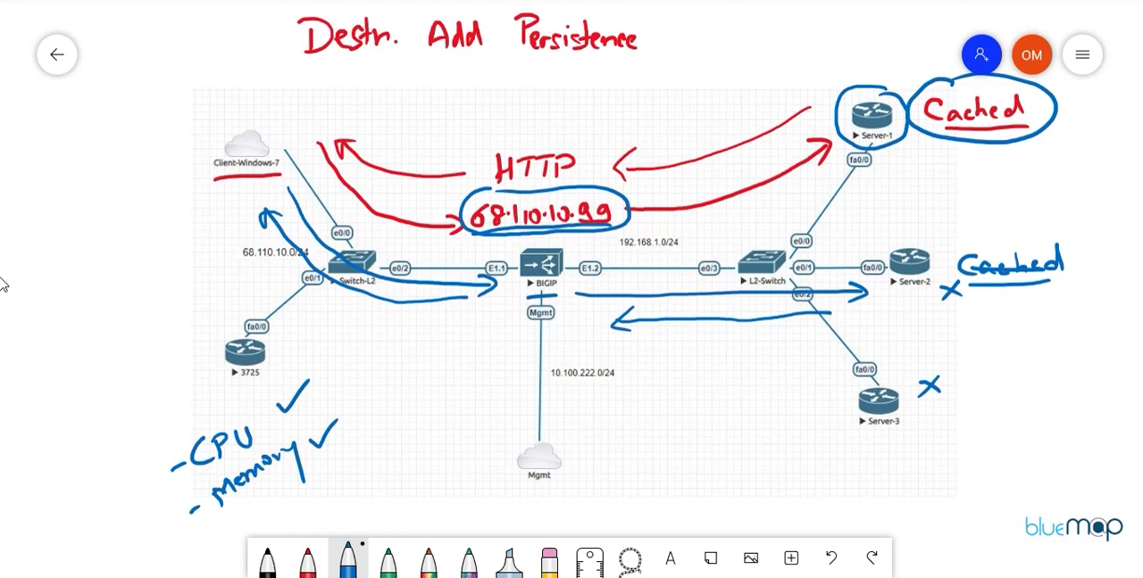
# Step: Handwrite the placeholder client address X.X.X.X in blue beside Client-Windows-7
pyautogui.moveTo(117, 150)
pyautogui.mouseDown()
pyautogui.moveTo(106, 172)
pyautogui.moveTo(129, 162)
pyautogui.mouseUp()
pyautogui.click(125, 160)
pyautogui.click(147, 155)
pyautogui.moveTo(130, 151); pyautogui.dragTo(152, 158)
pyautogui.moveTo(151, 145)
pyautogui.mouseDown()
pyautogui.moveTo(166, 154)
pyautogui.moveTo(194, 139)
pyautogui.mouseUp()
pyautogui.click(172, 148)
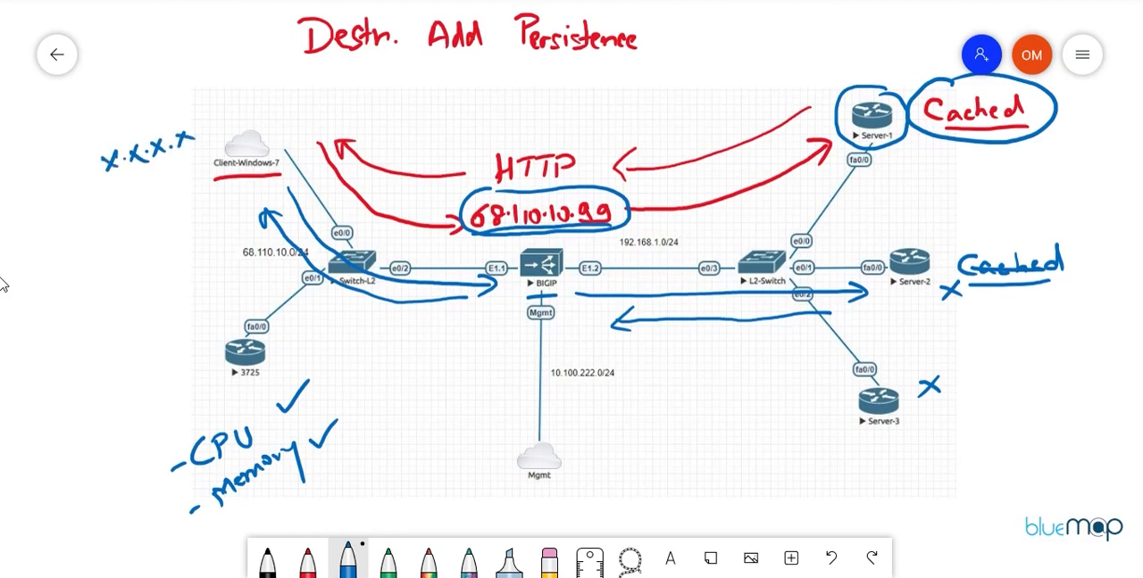
# Step: Handwrite two more placeholder client addresses, X.X.X.Y and Z.Z.Z.Z, in blue below X.X.X.X
pyautogui.moveTo(114, 186)
pyautogui.mouseDown()
pyautogui.moveTo(107, 206)
pyautogui.moveTo(132, 203)
pyautogui.mouseUp()
pyautogui.click(129, 198)
pyautogui.click(143, 184)
pyautogui.moveTo(131, 185); pyautogui.dragTo(158, 195)
pyautogui.moveTo(157, 181)
pyautogui.mouseDown()
pyautogui.moveTo(190, 175)
pyautogui.moveTo(192, 186)
pyautogui.mouseUp()
pyautogui.moveTo(120, 232)
pyautogui.mouseDown()
pyautogui.moveTo(137, 250)
pyautogui.moveTo(158, 216)
pyautogui.moveTo(167, 238)
pyautogui.moveTo(219, 211)
pyautogui.mouseUp()
pyautogui.click(144, 222)
pyautogui.click(179, 211)
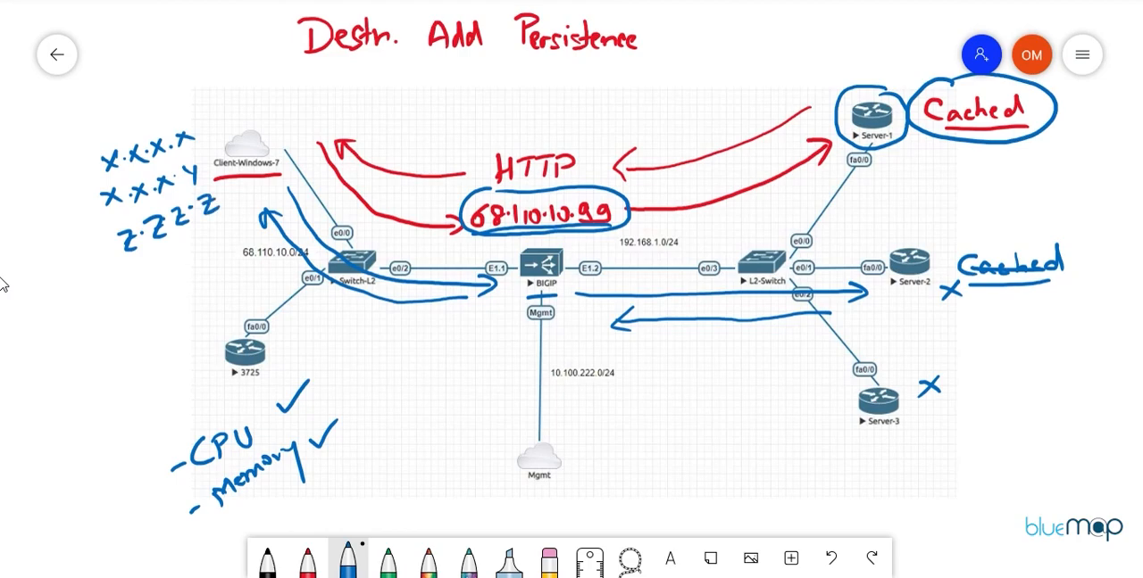
# Step: Underline the words of the Destn. Add Persistence heading in blue and draw an outward arrow above Server-2
pyautogui.moveTo(298, 64); pyautogui.dragTo(367, 61)
pyautogui.moveTo(438, 67); pyautogui.dragTo(621, 76)
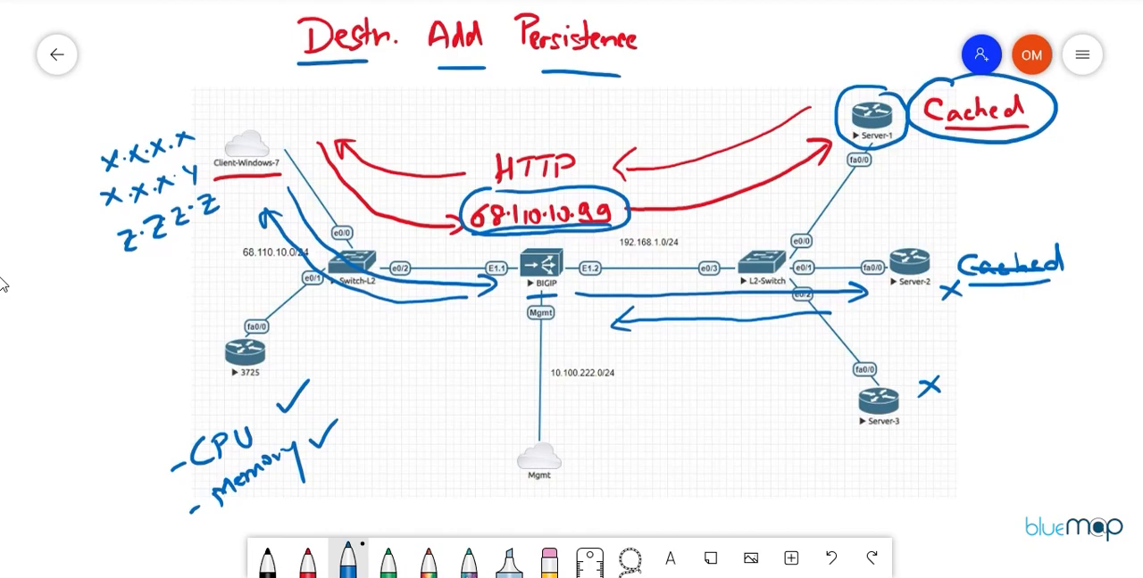
pyautogui.moveTo(921, 234)
pyautogui.mouseDown()
pyautogui.moveTo(991, 214)
pyautogui.moveTo(980, 228)
pyautogui.mouseUp()
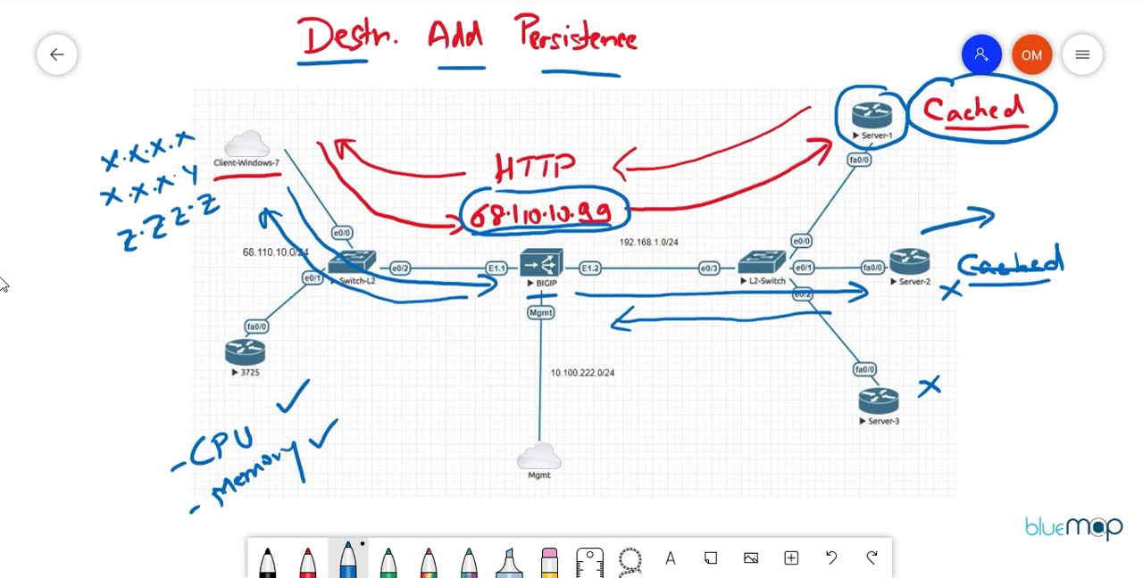
pyautogui.moveTo(982, 190)
pyautogui.mouseDown()
pyautogui.moveTo(927, 206)
pyautogui.moveTo(950, 211)
pyautogui.mouseUp()
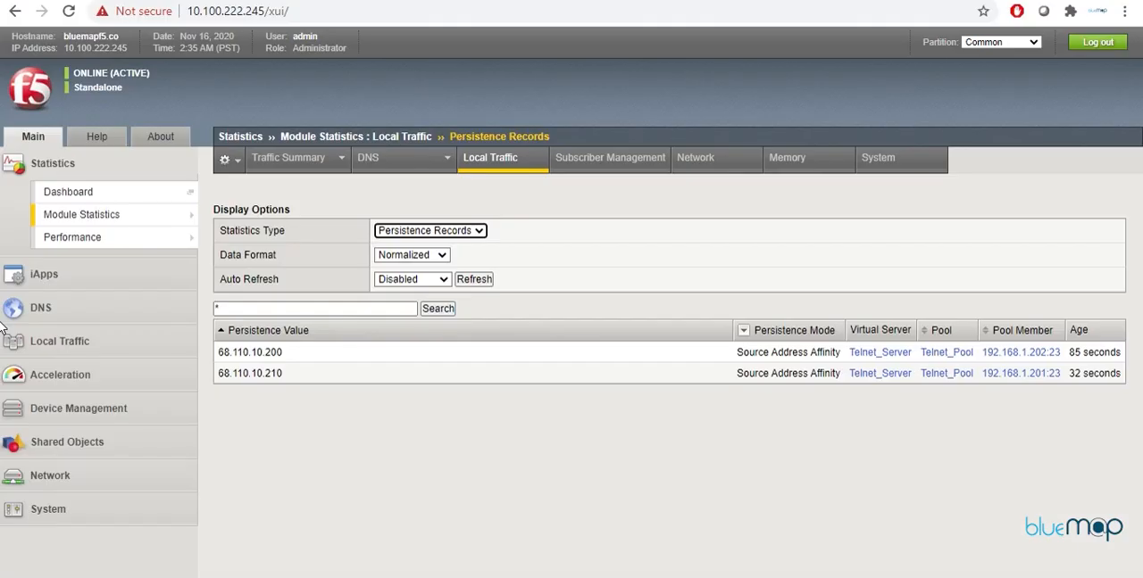
# Step: Switch to the F5 BIG-IP web console and open the list of Local Traffic persistence profiles
pyautogui.click(58, 350)
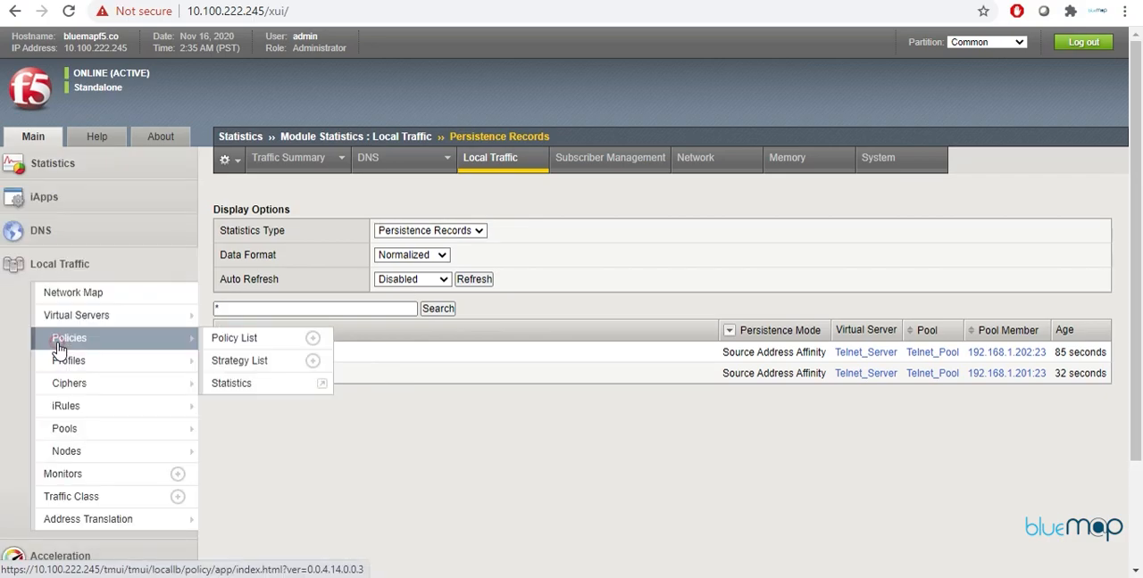
pyautogui.moveTo(101, 459)
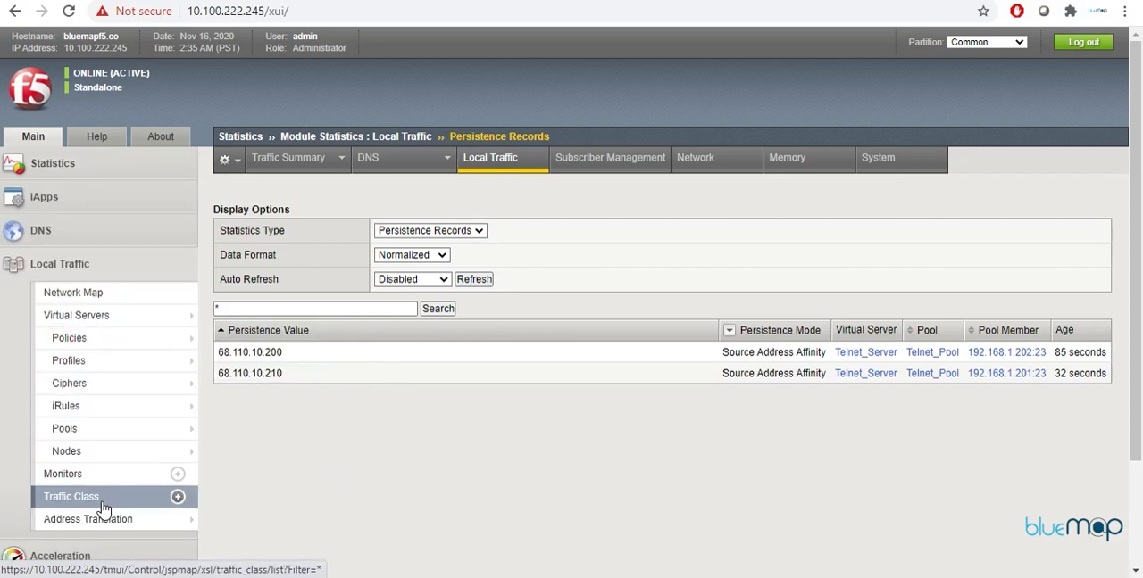
pyautogui.moveTo(103, 364)
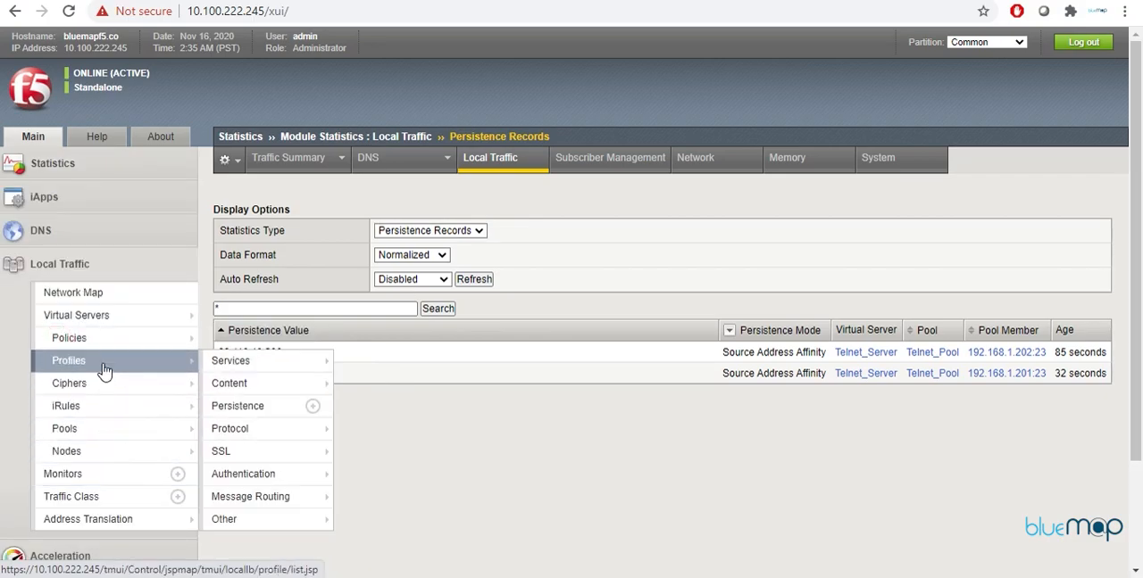
pyautogui.click(247, 407)
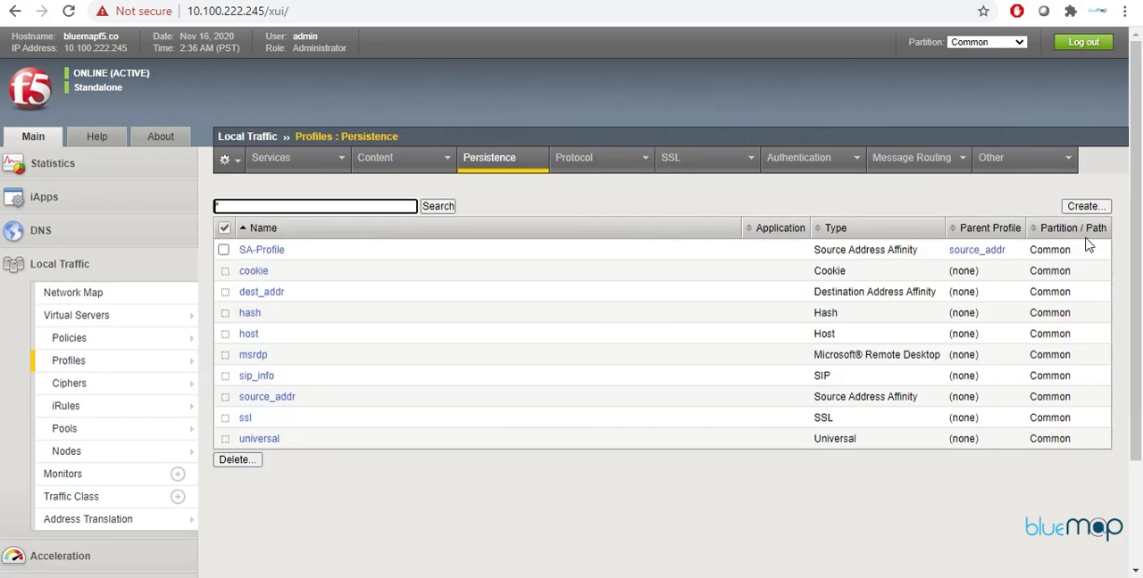
# Step: Start a new persistence profile named DA-Profile with the type Destination Address Affinity
pyautogui.click(1082, 206)
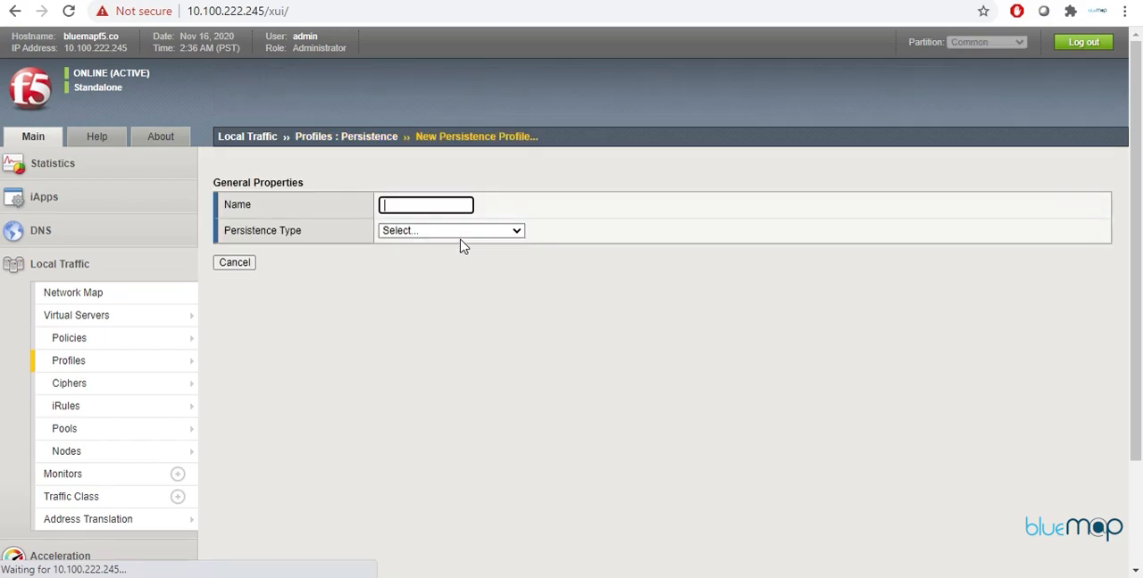
pyautogui.write('DA')
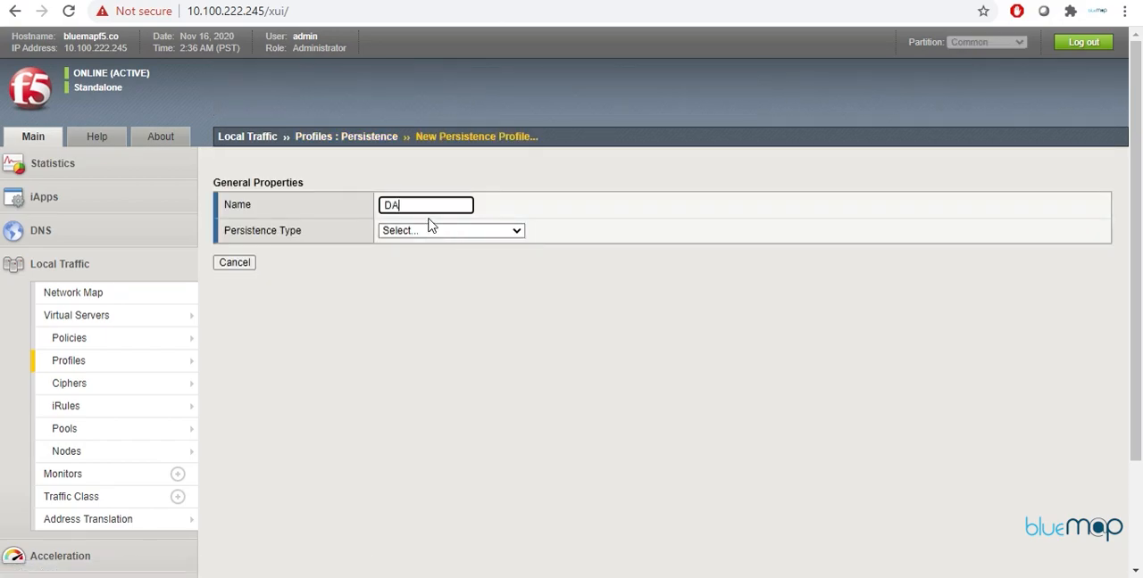
pyautogui.write('-Profile')
pyautogui.click(434, 231)
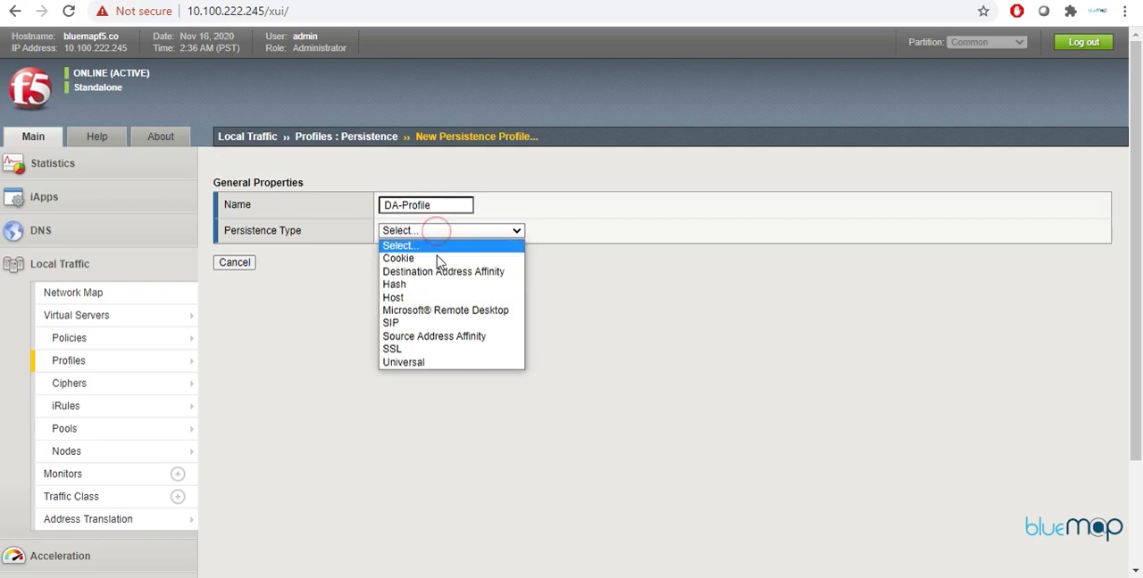
pyautogui.click(439, 272)
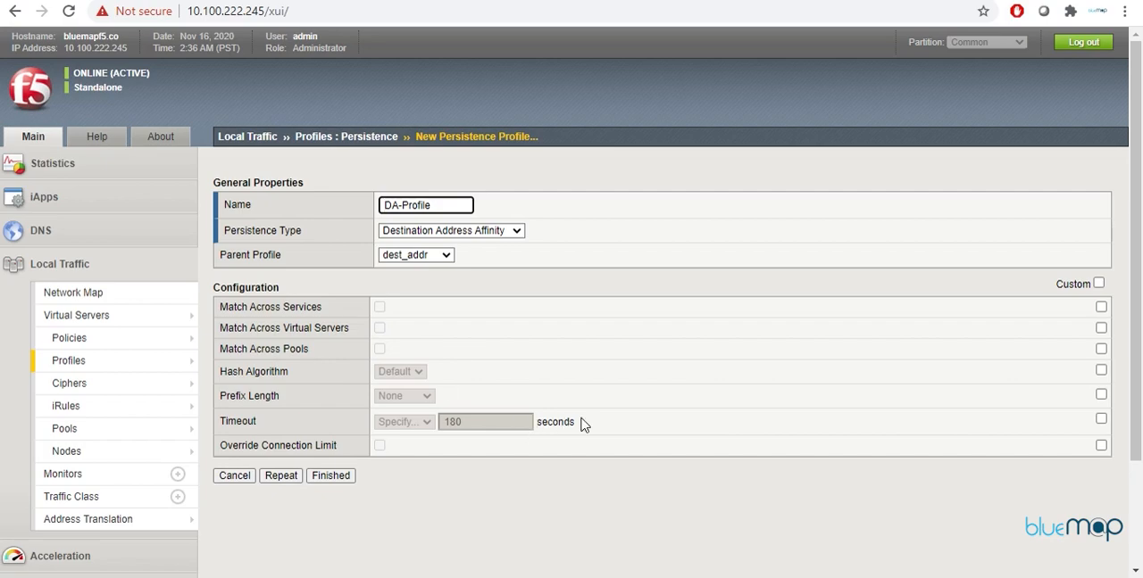
# Step: Enable custom values for all DA-Profile settings, set its timeout to Indefinite, and finish creating the profile
pyautogui.click(1099, 284)
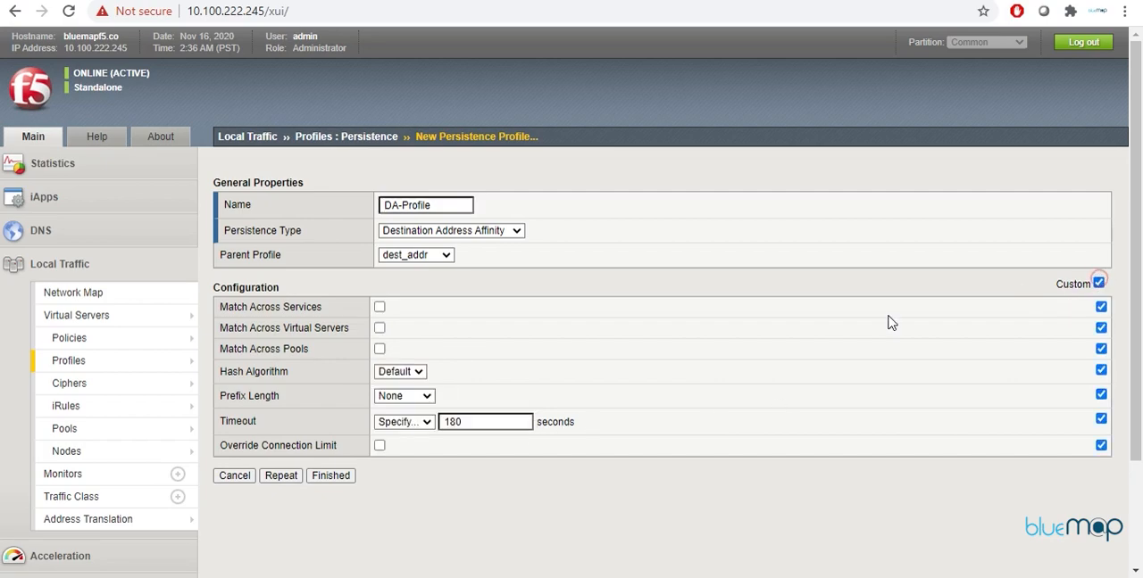
pyautogui.click(412, 422)
pyautogui.click(406, 451)
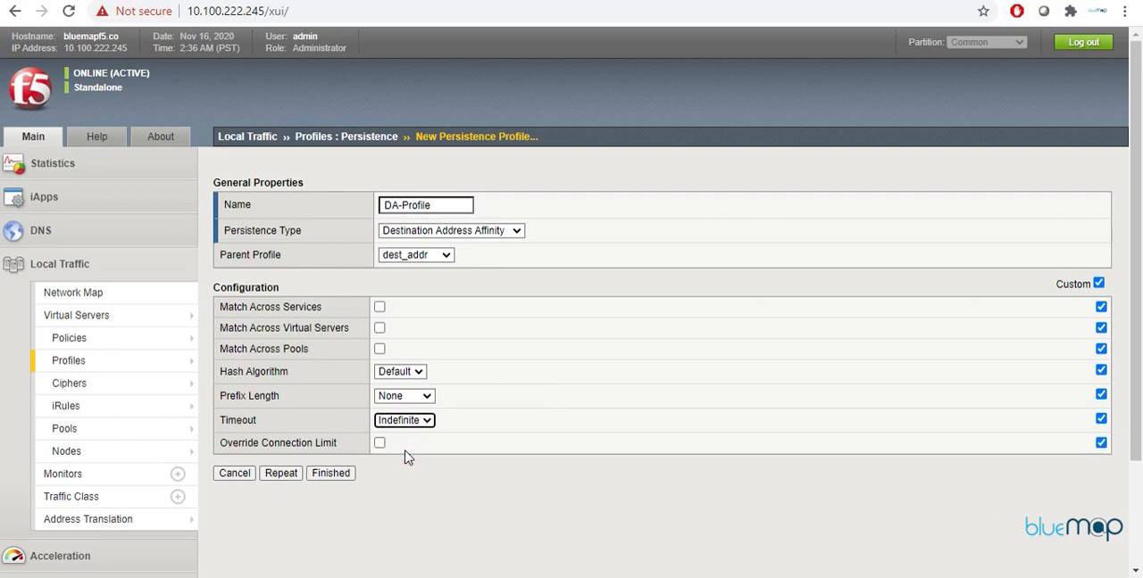
pyautogui.click(337, 473)
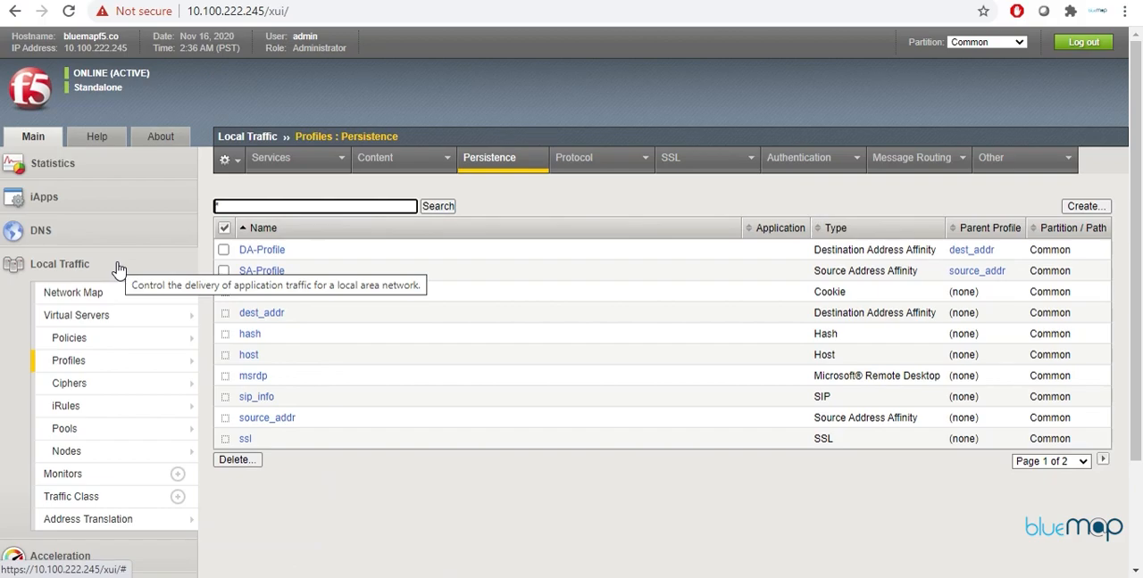
# Step: Display the Persistence Records in the Local Traffic module statistics
pyautogui.moveTo(77, 164)
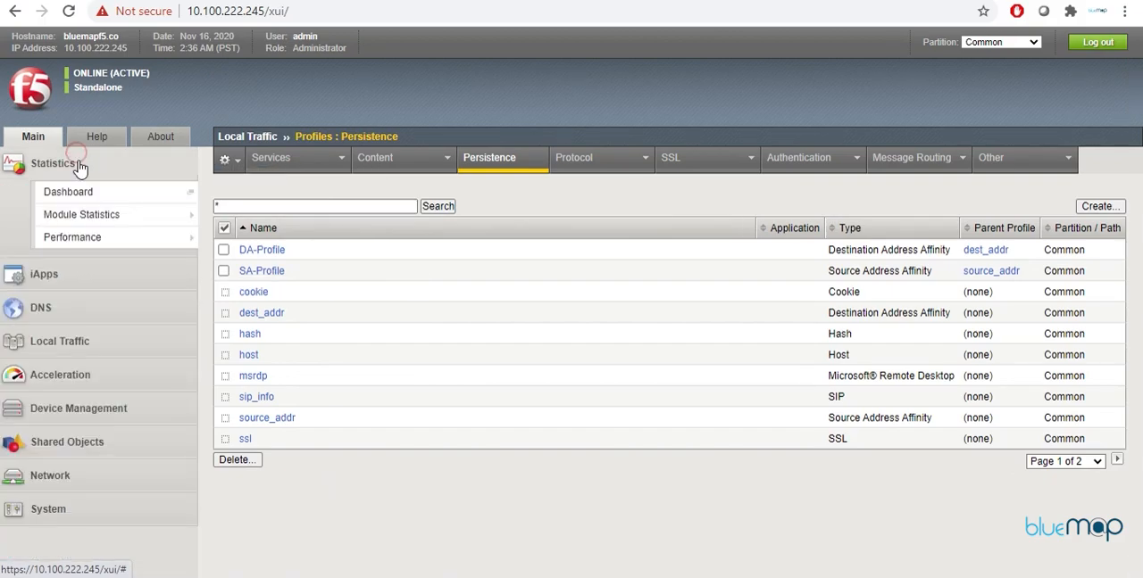
pyautogui.moveTo(94, 223)
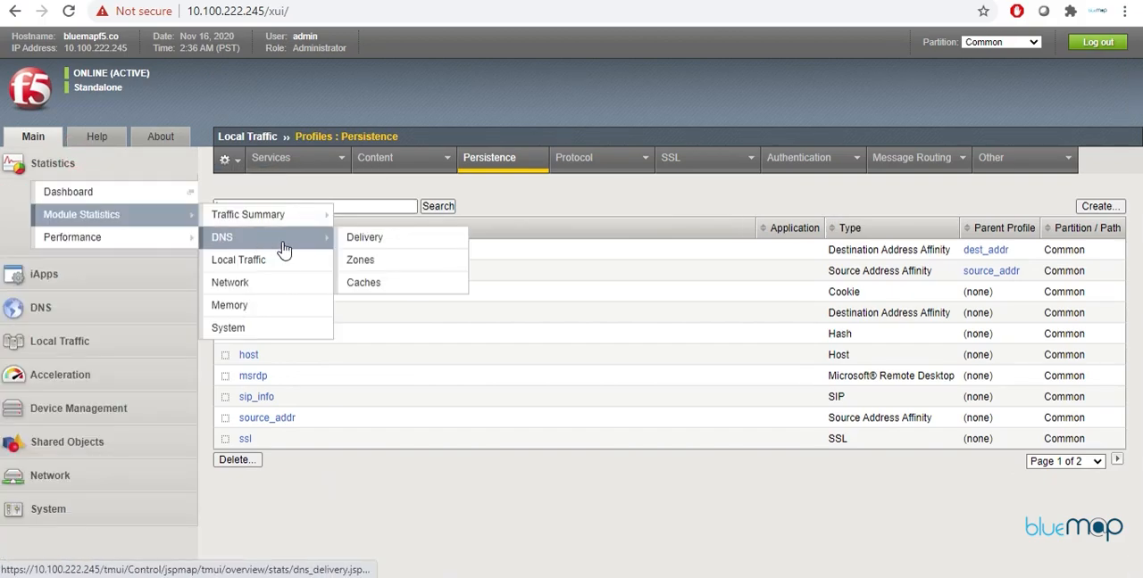
pyautogui.click(278, 260)
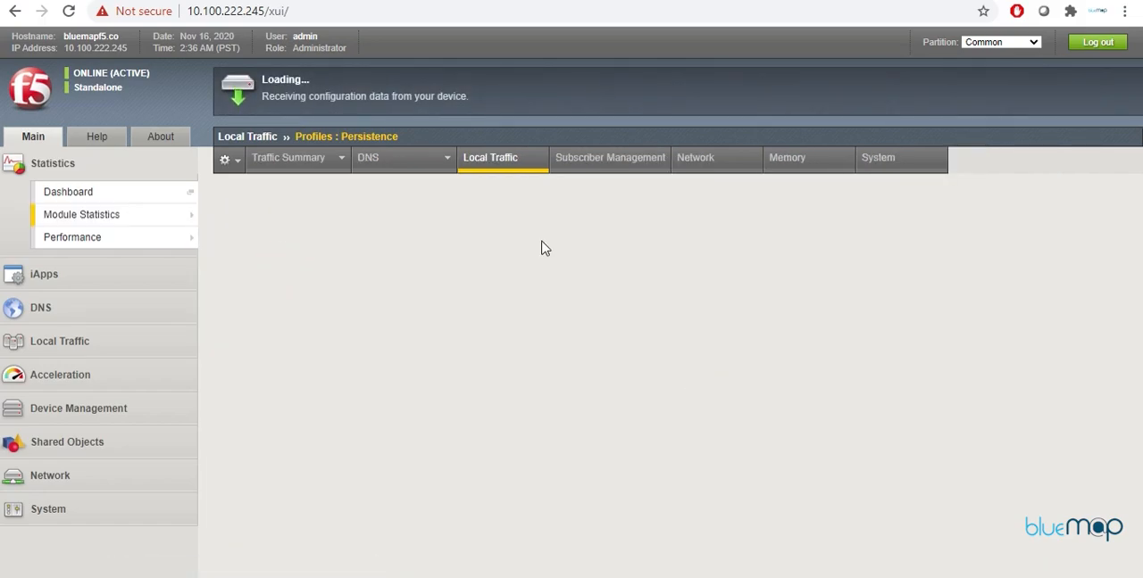
pyautogui.click(473, 232)
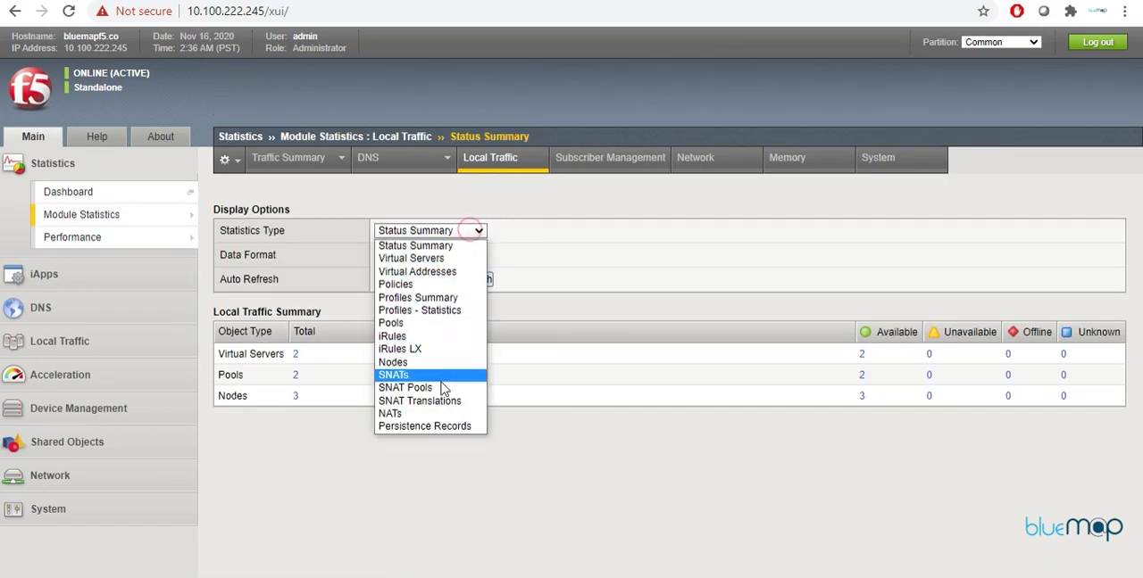
pyautogui.click(436, 427)
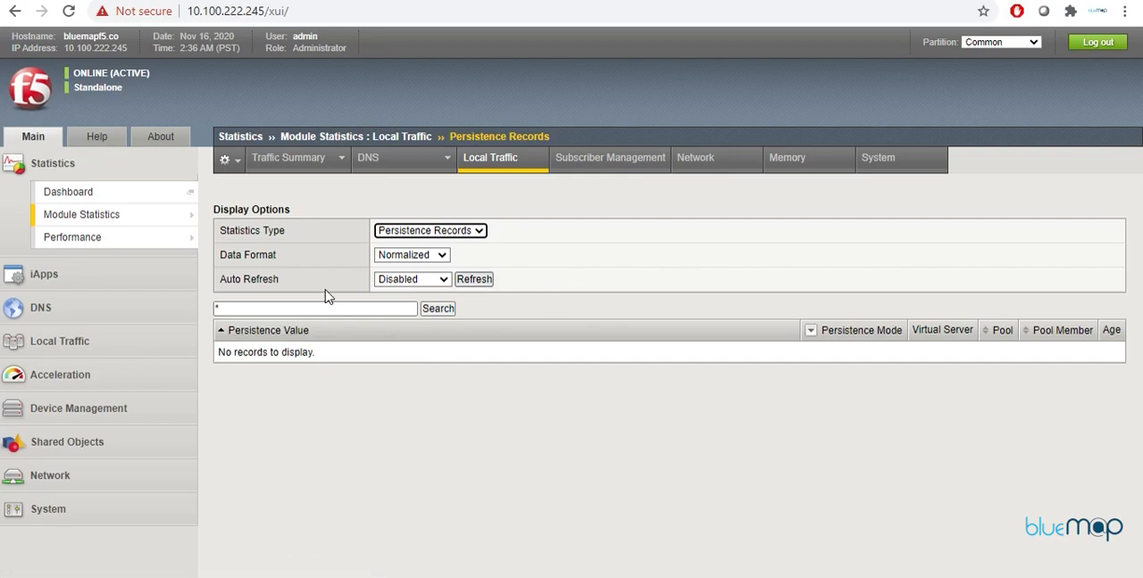
# Step: Assign DA-Profile as the default persistence profile of the HTTP-SERVER virtual server and update it
pyautogui.click(108, 347)
pyautogui.moveTo(108, 346)
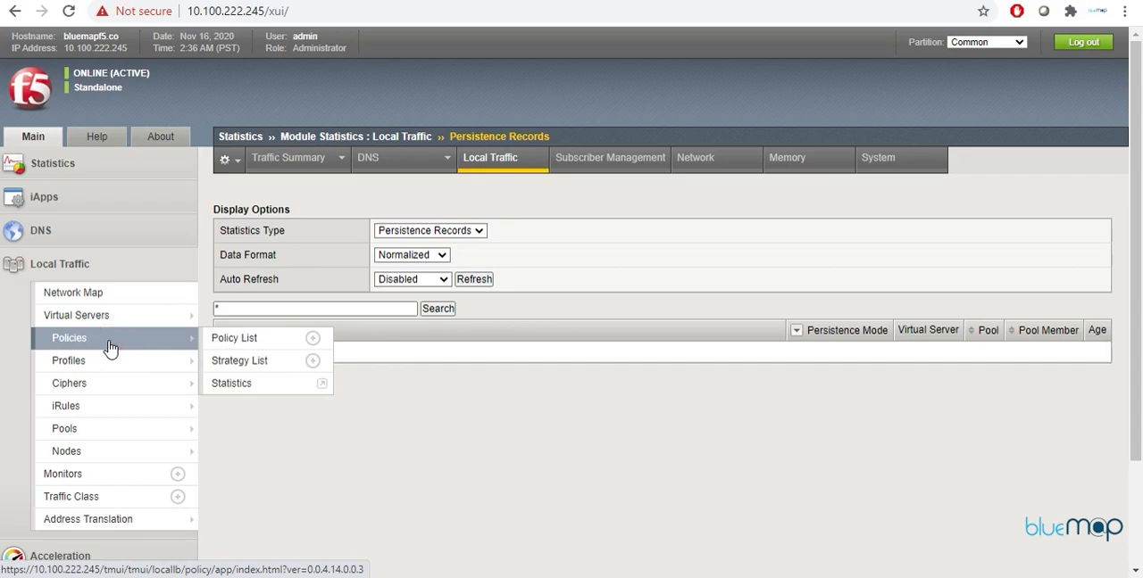
pyautogui.click(106, 315)
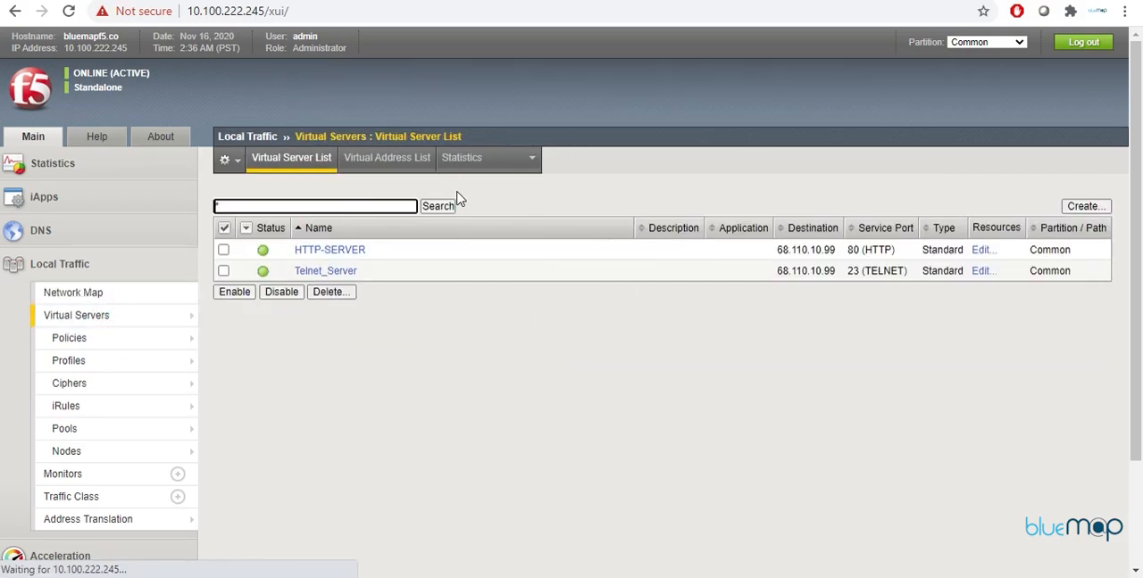
pyautogui.click(352, 253)
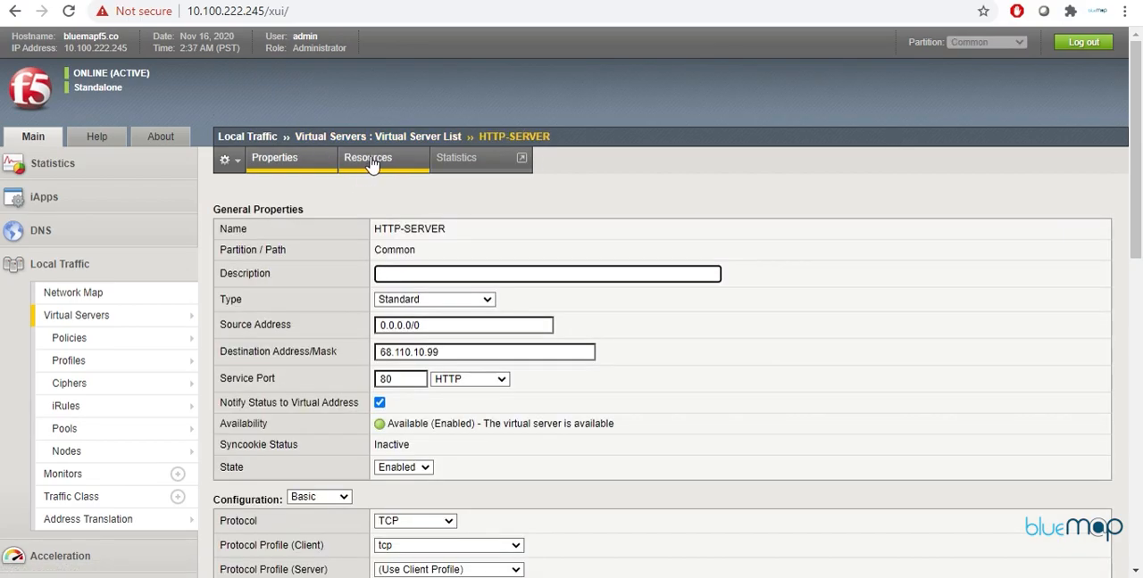
pyautogui.click(370, 161)
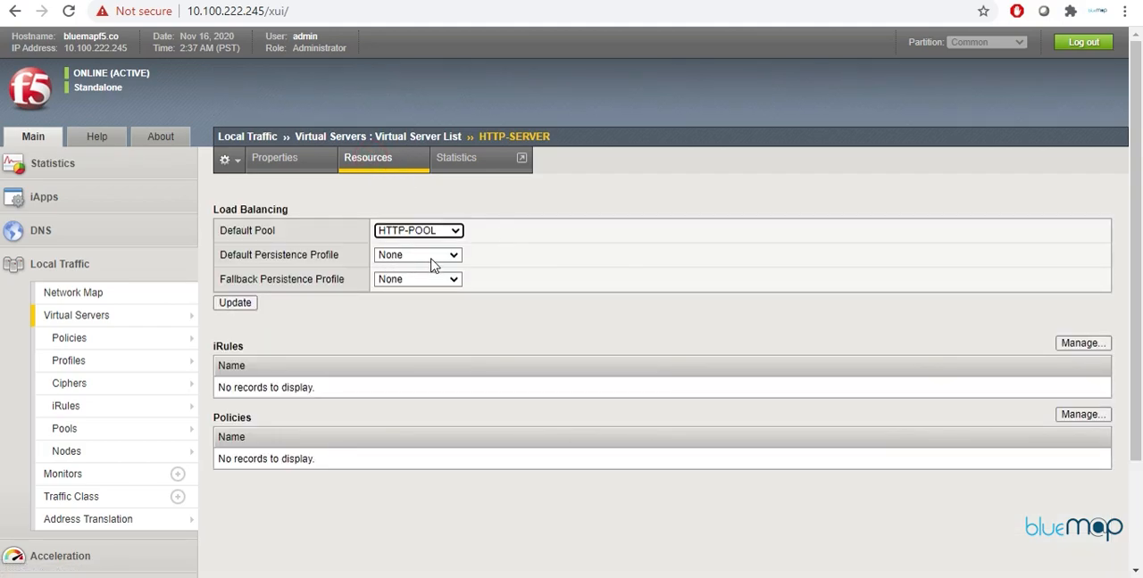
pyautogui.click(431, 258)
pyautogui.click(424, 298)
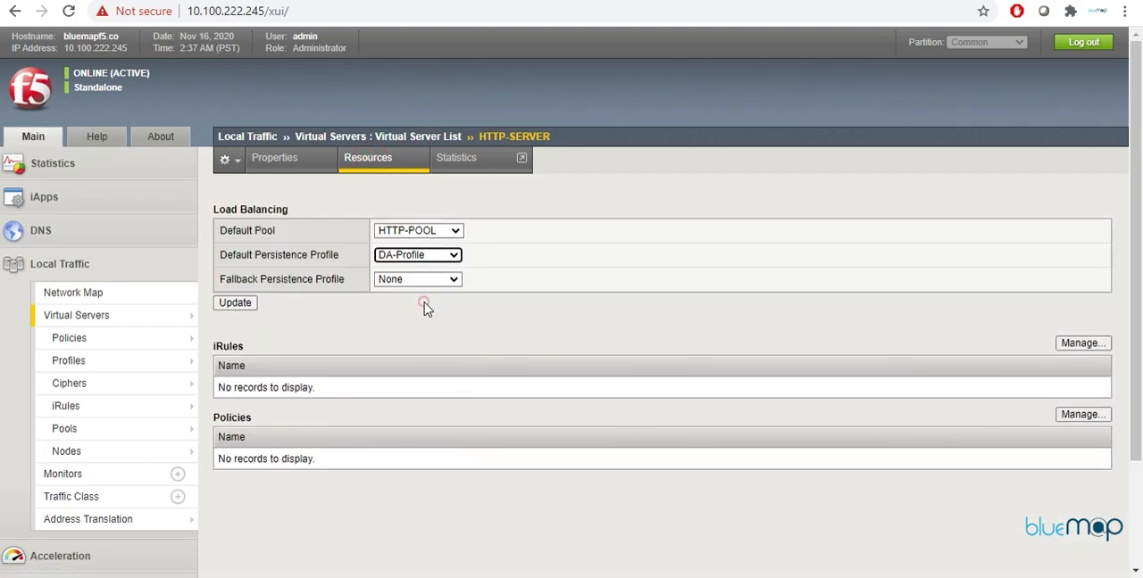
pyautogui.click(236, 303)
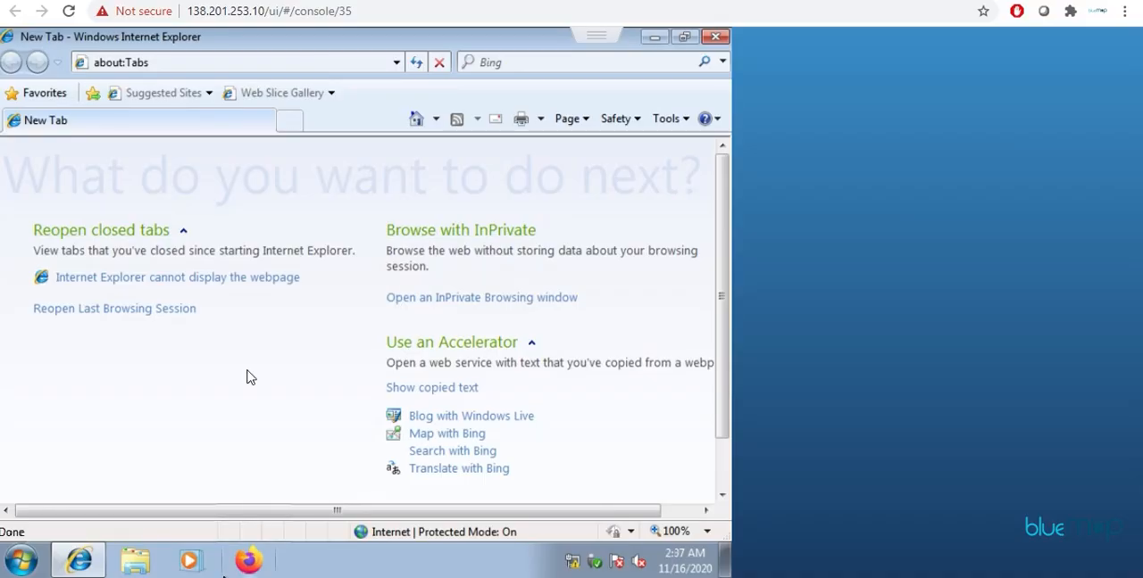
# Step: Switch to the Windows 7 client console and browse to 68.110.10.99 in Internet Explorer
pyautogui.click(204, 63)
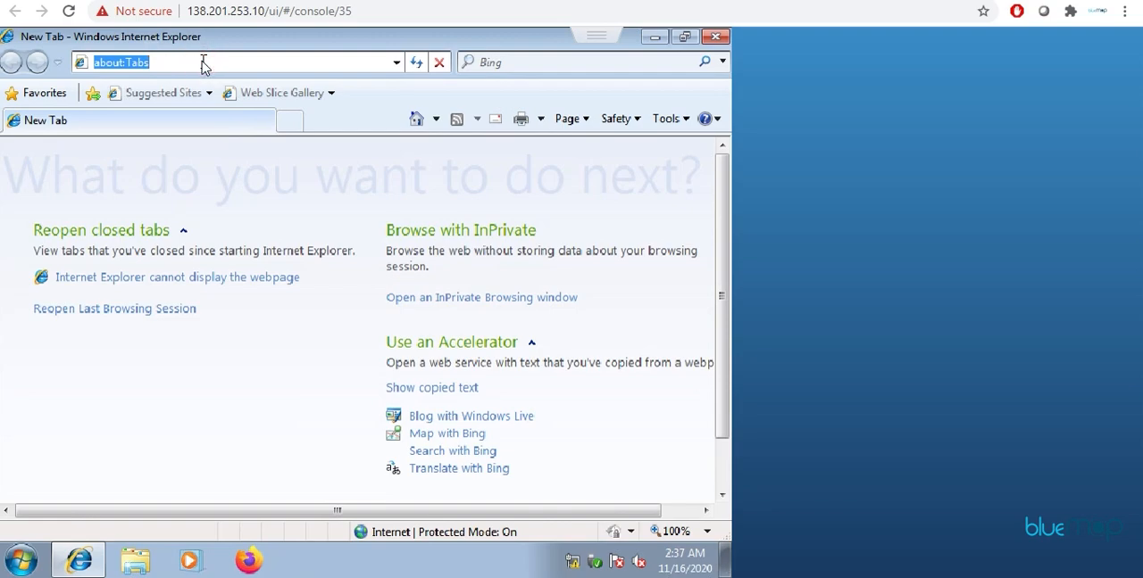
pyautogui.write('68.11')
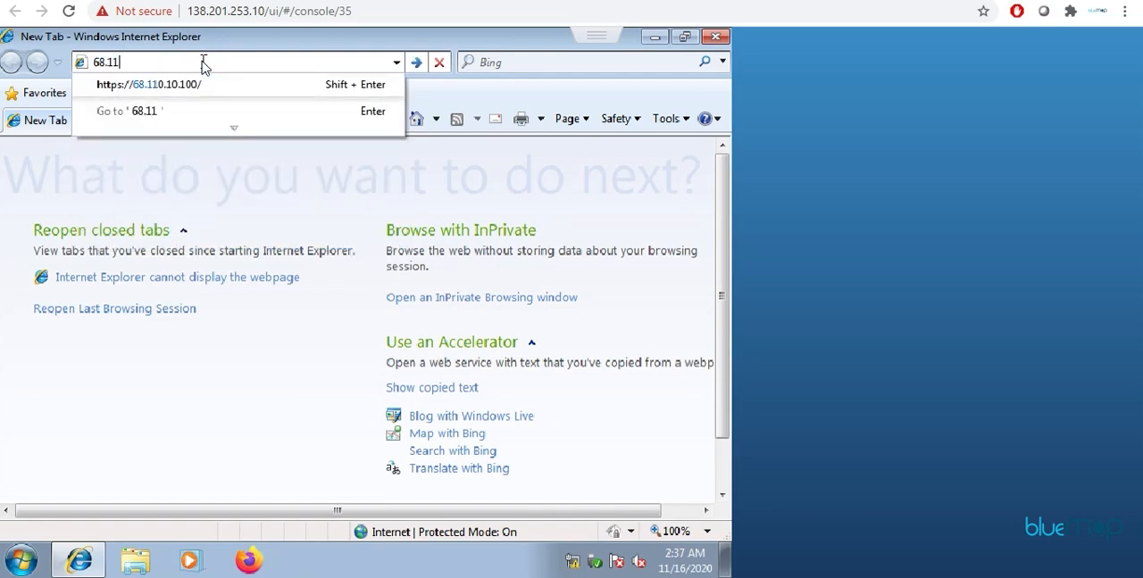
pyautogui.write('0.10.99')
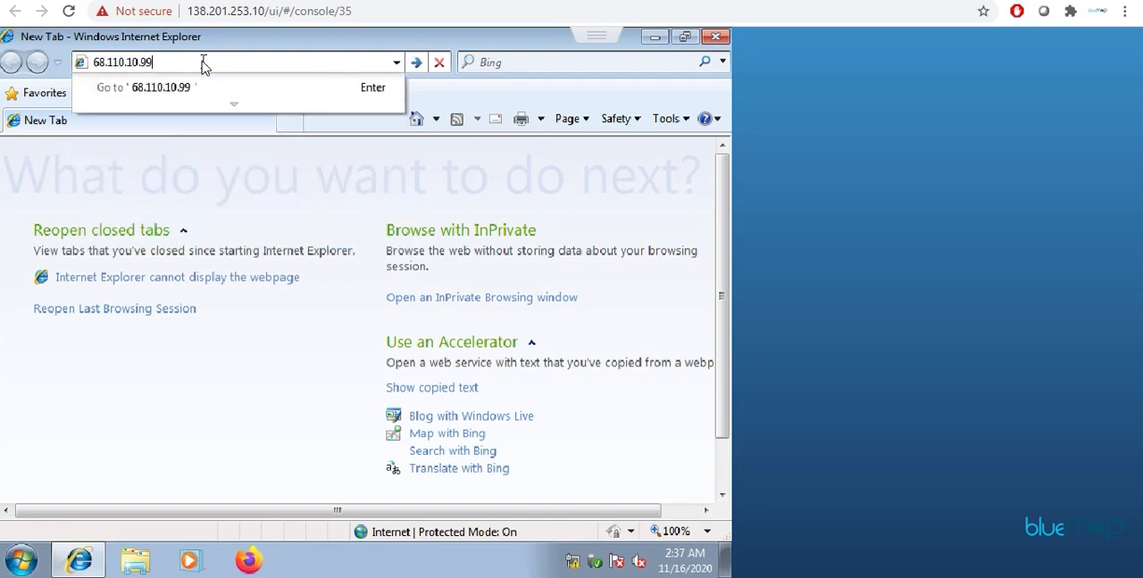
pyautogui.press('Return')
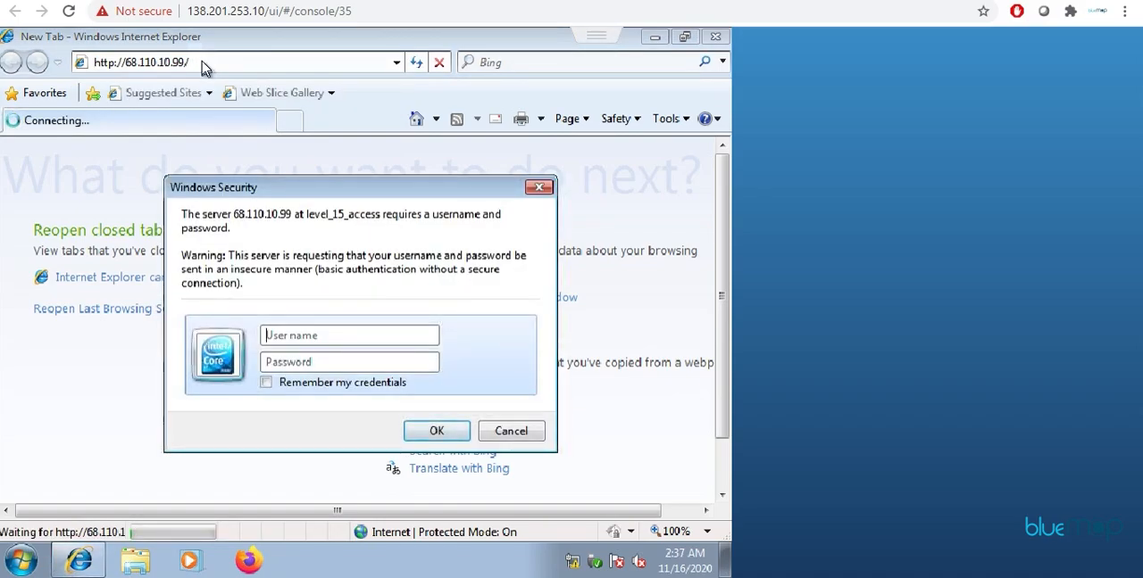
# Step: Sign in to the web server at 68.110.10.99 with the user name and password
pyautogui.write('cisco')
pyautogui.press('Tab')
pyautogui.write('cisco')
pyautogui.press('Return')
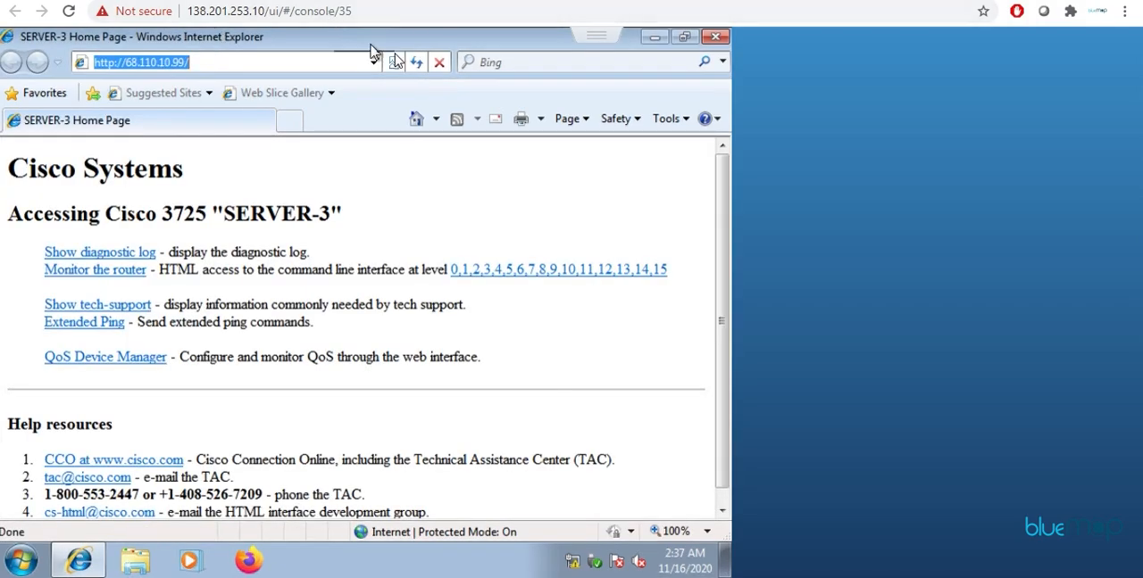
# Step: Reload the 68.110.10.99 page several times to check which server answers
pyautogui.click(425, 69)
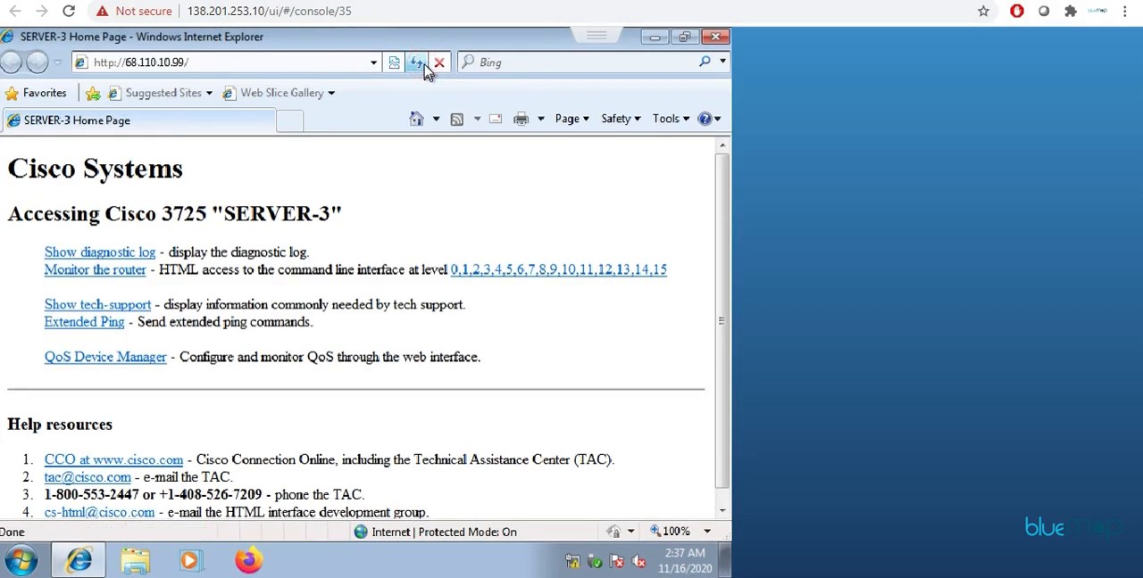
pyautogui.click(425, 69)
pyautogui.click(425, 69)
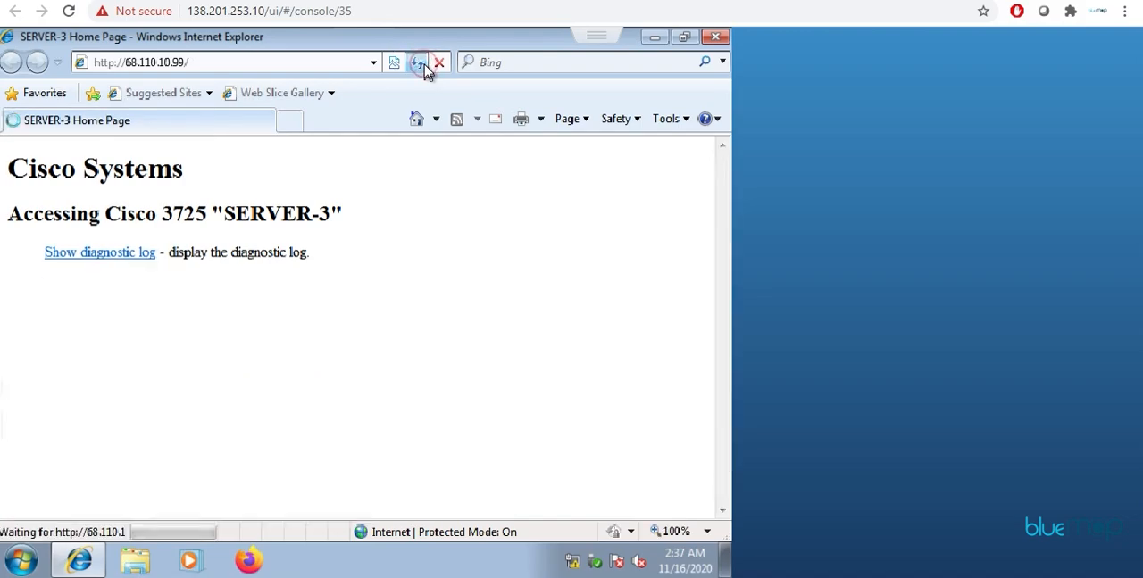
pyautogui.click(425, 69)
pyautogui.click(425, 69)
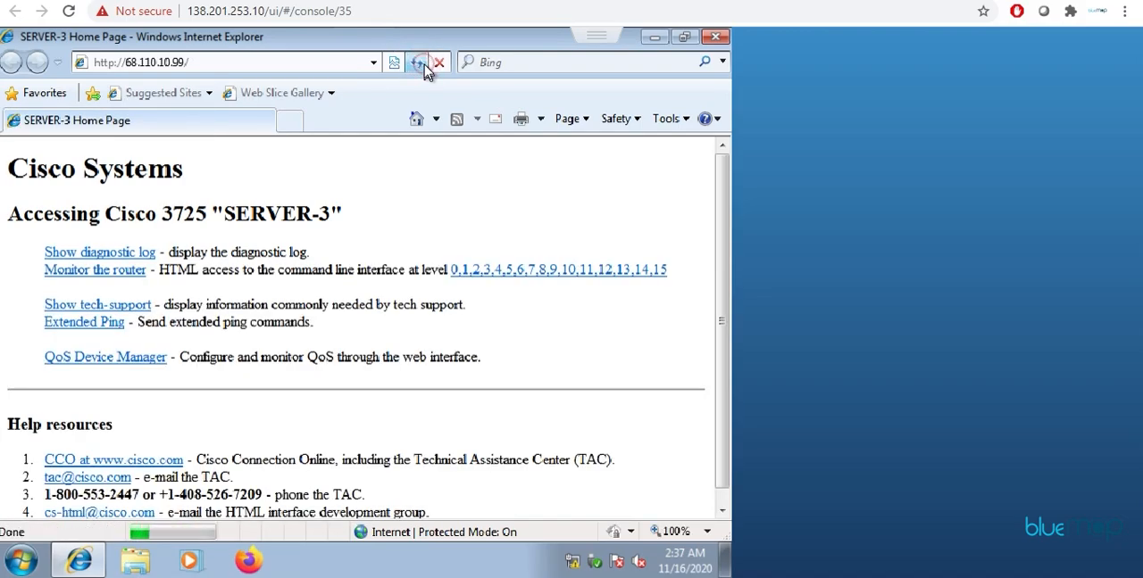
pyautogui.click(425, 70)
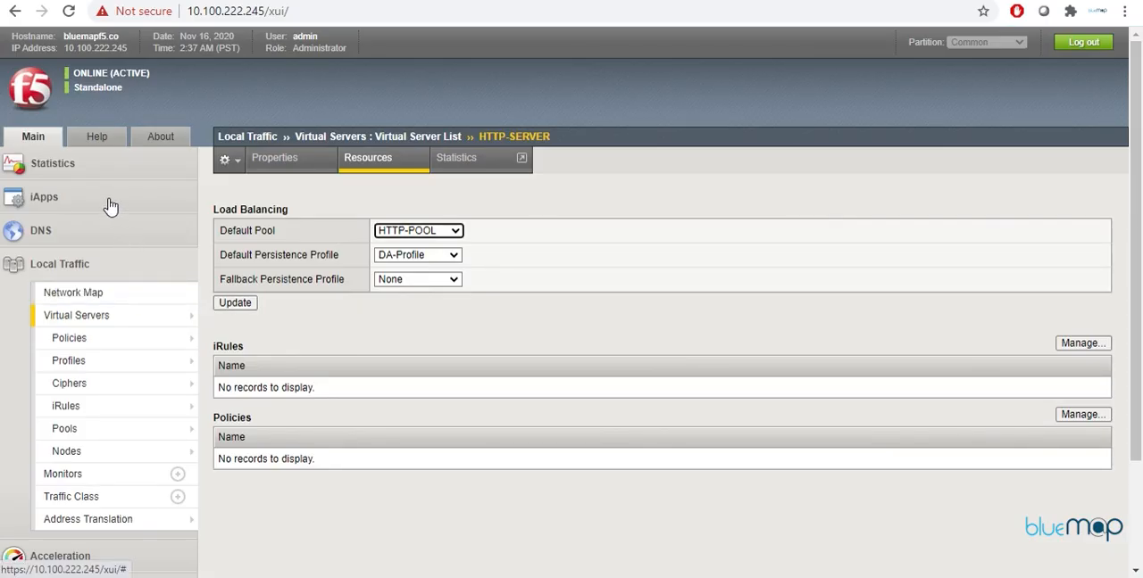
# Step: Switch to the BIG-IP page, display the Persistence Records in the Local Traffic module statistics, and examine the persistence value
pyautogui.click(88, 174)
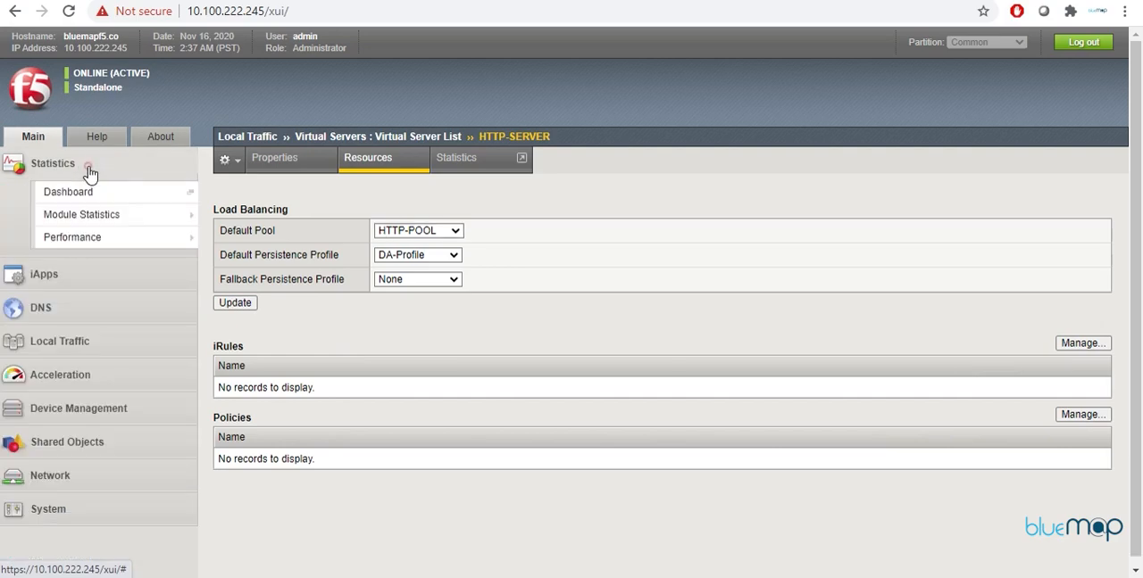
pyautogui.moveTo(101, 221)
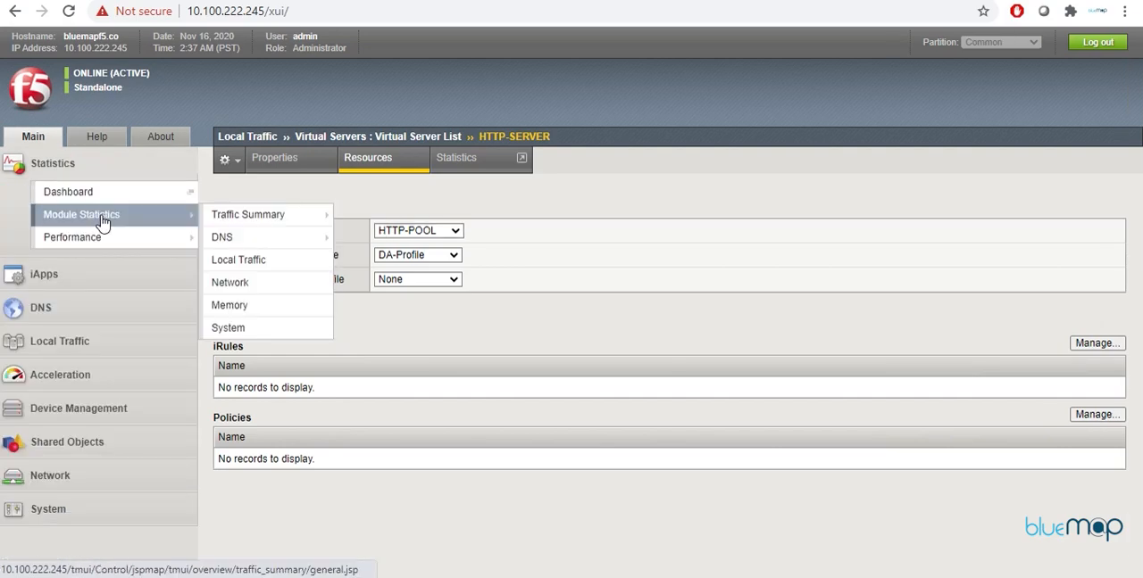
pyautogui.click(291, 265)
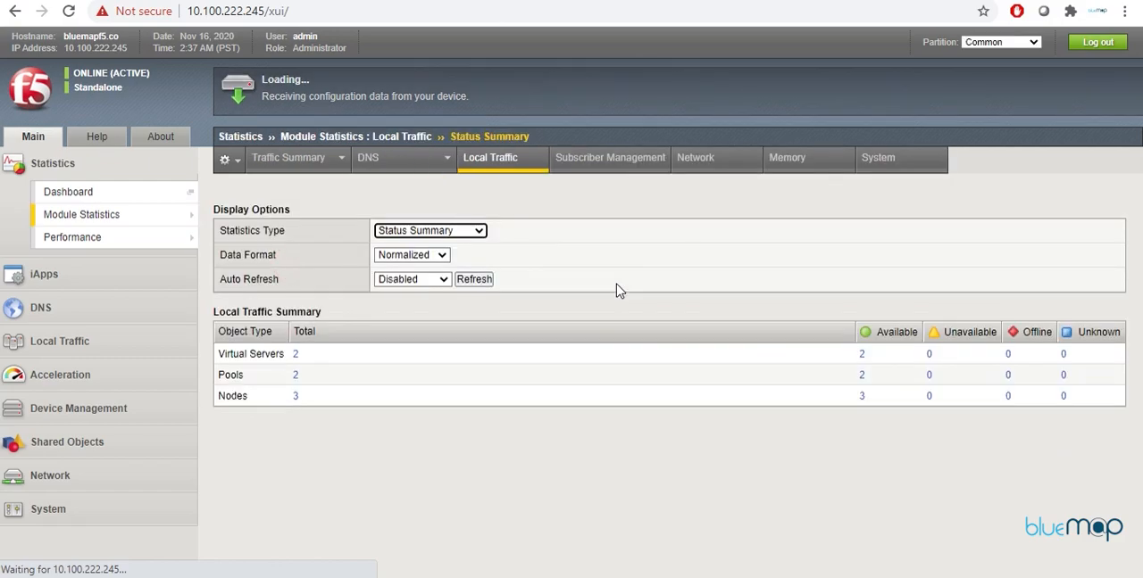
pyautogui.click(476, 231)
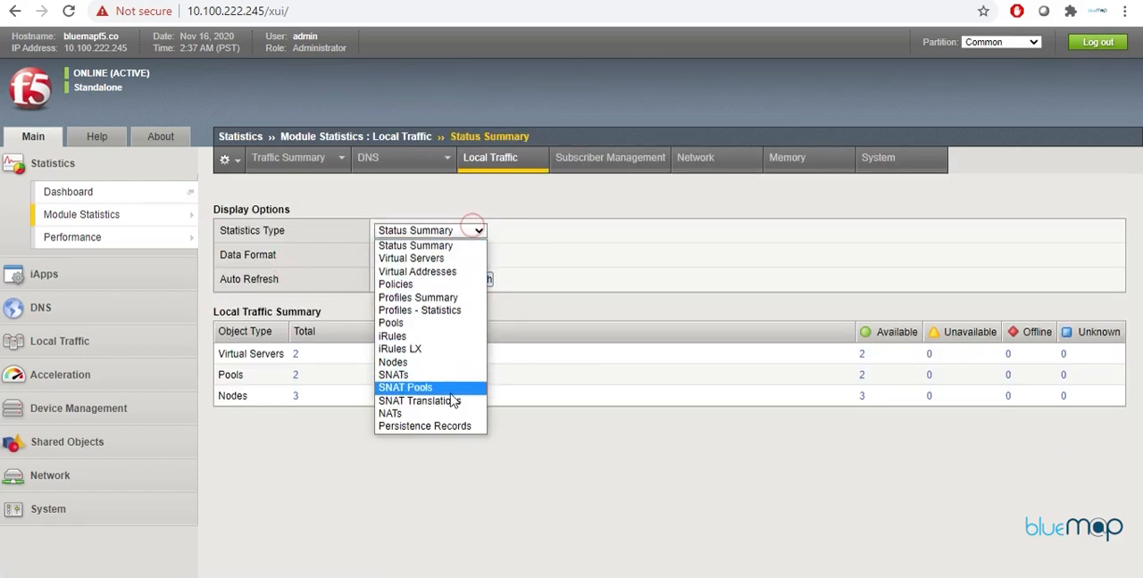
pyautogui.click(448, 426)
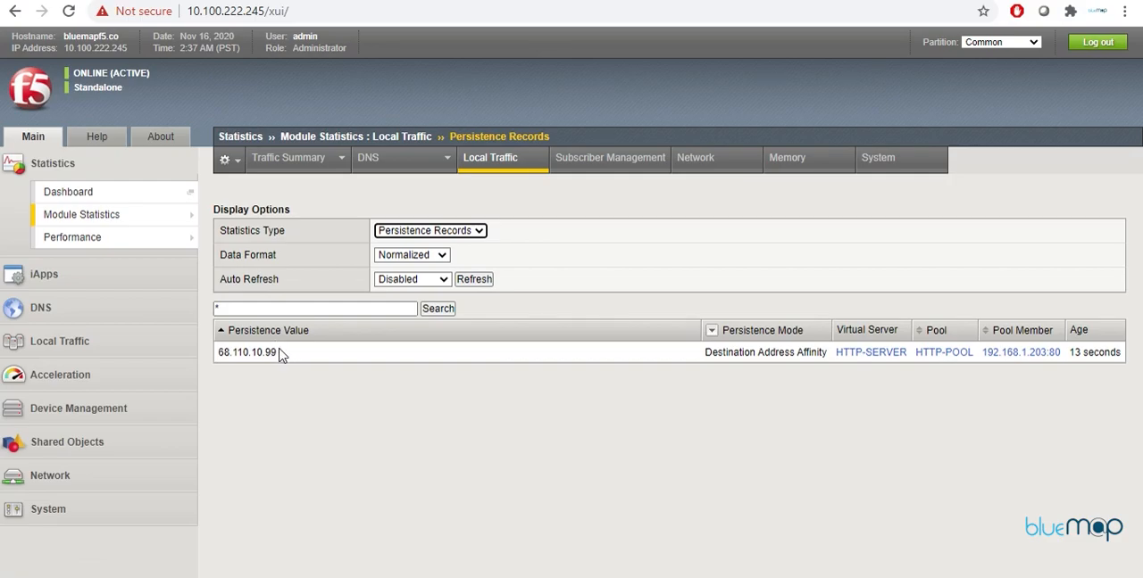
pyautogui.moveTo(278, 350); pyautogui.dragTo(215, 357)
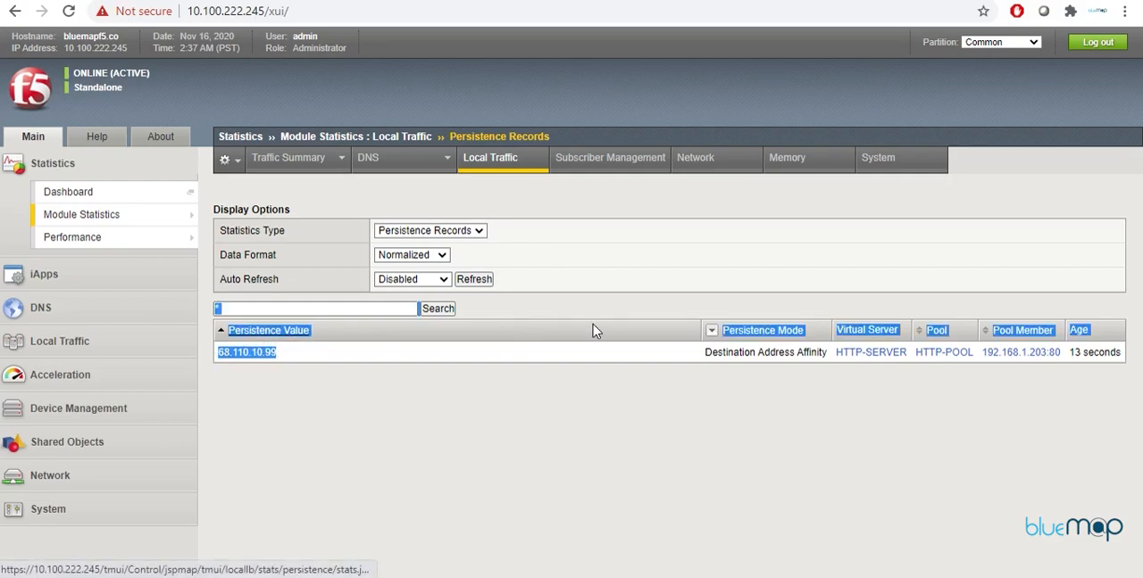
pyautogui.click(841, 402)
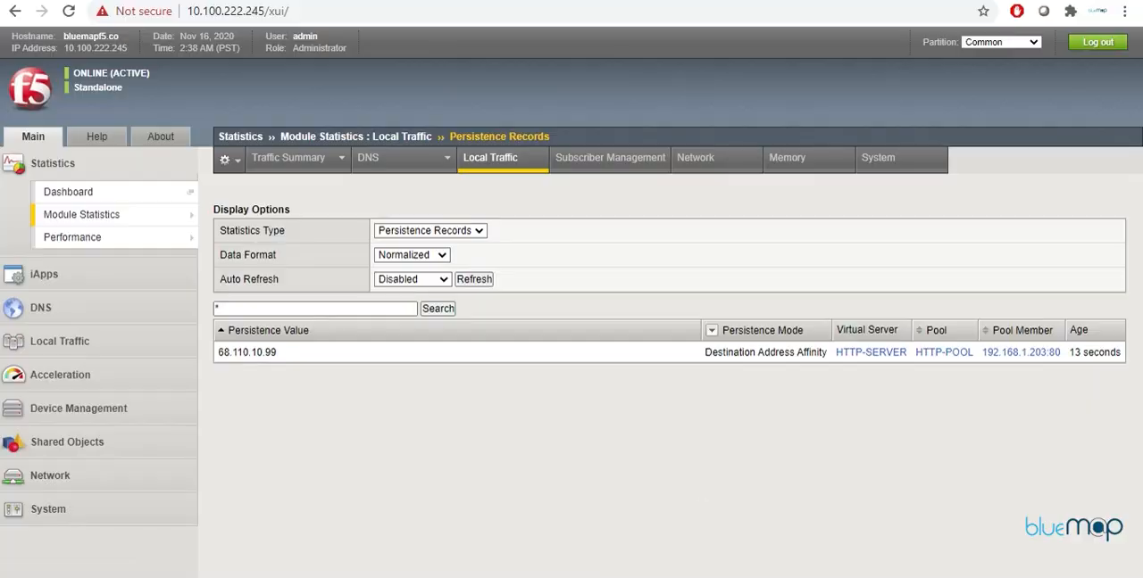
# Step: Open the Server-3 console session in PuTTY and bring up its command prompt
pyautogui.click(674, 575)
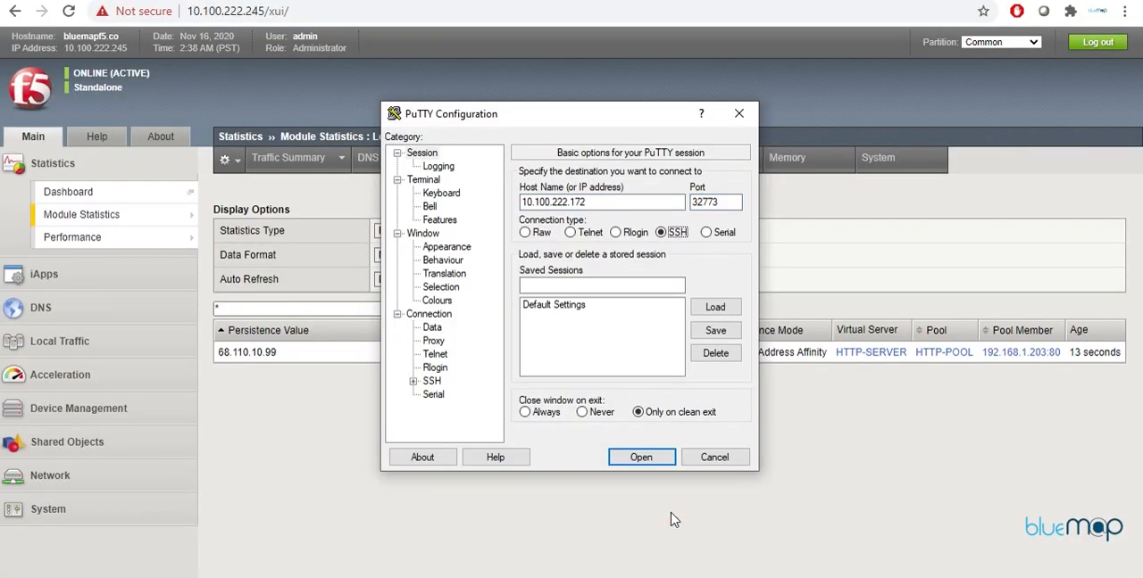
pyautogui.press('Left')
pyautogui.press('Left')
pyautogui.press('Return')
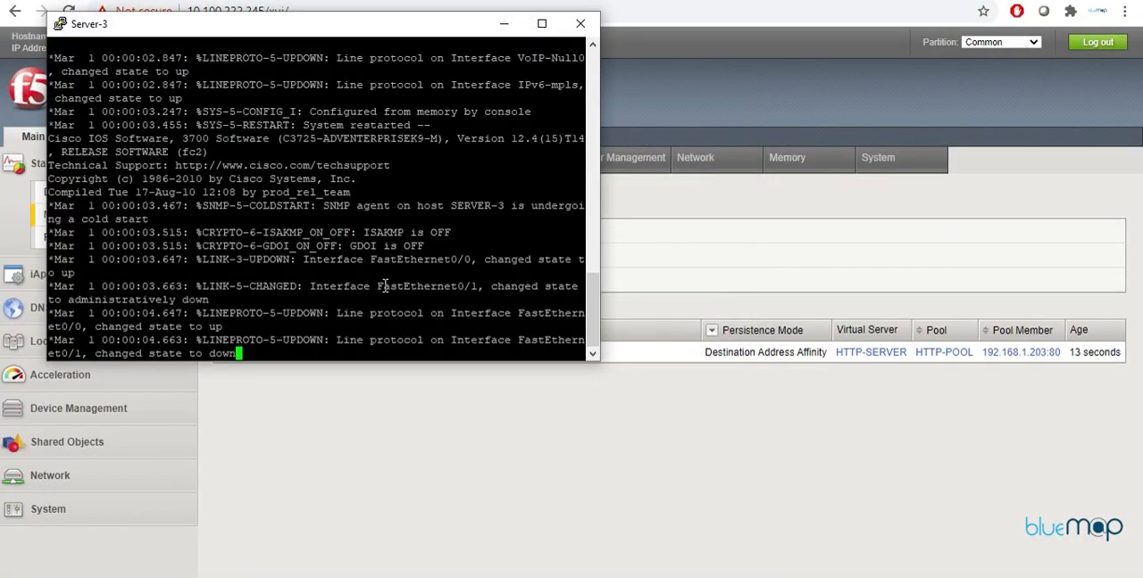
pyautogui.press('Return')
pyautogui.press('Return')
pyautogui.press('Return')
pyautogui.press('Return')
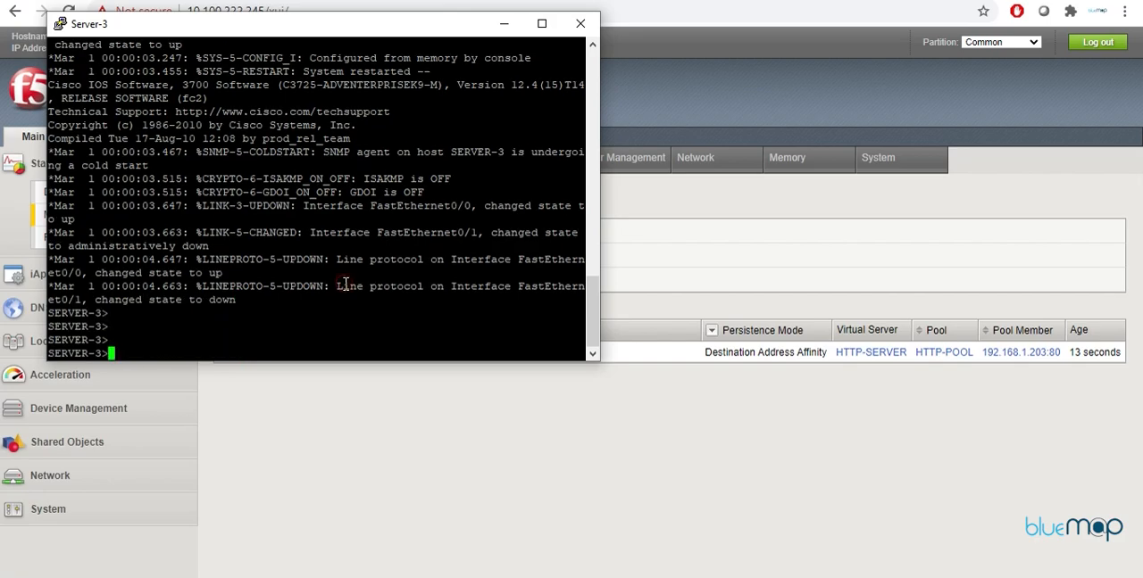
# Step: Enter privileged mode on Server-3 with the enable password
pyautogui.write('en')
pyautogui.press('Return')
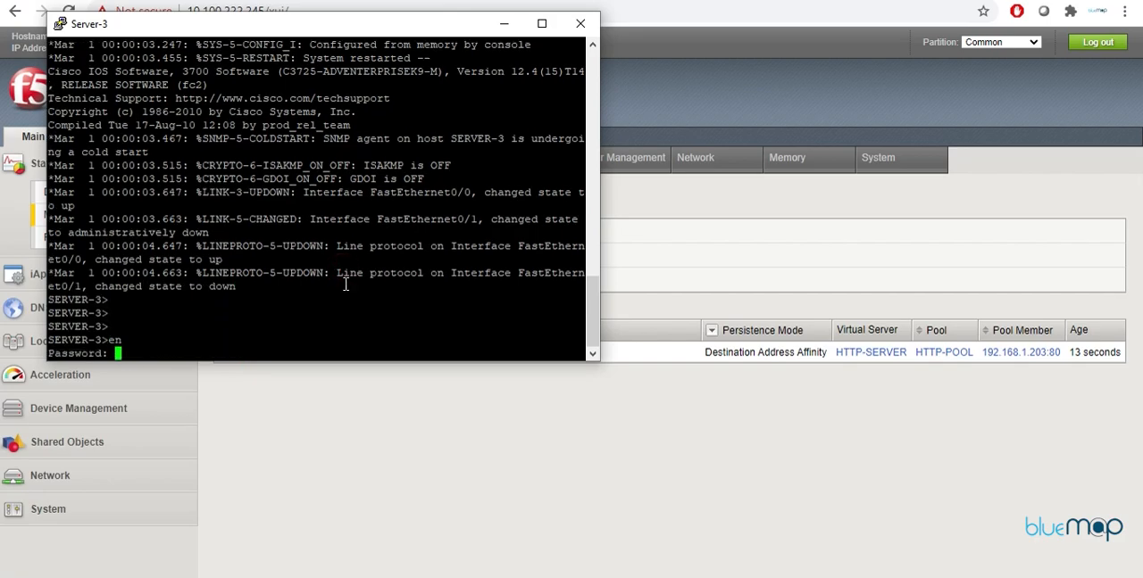
pyautogui.press('Return')
pyautogui.press('Return')
pyautogui.press('Return')
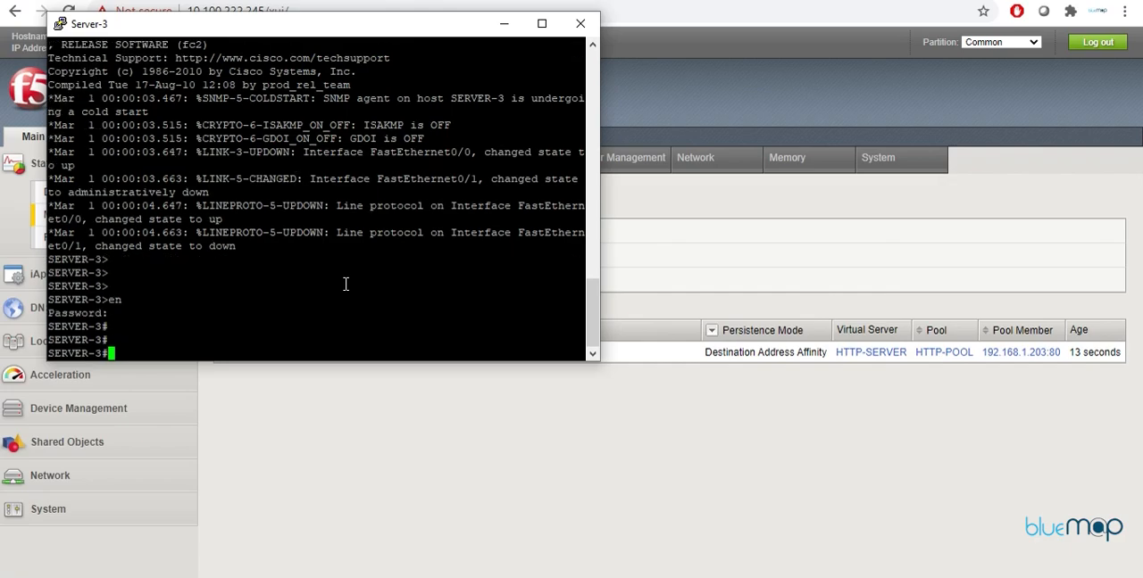
# Step: List Server-3's interfaces with "sh ip int bri"
pyautogui.write('sh ip int bri')
pyautogui.press('Return')
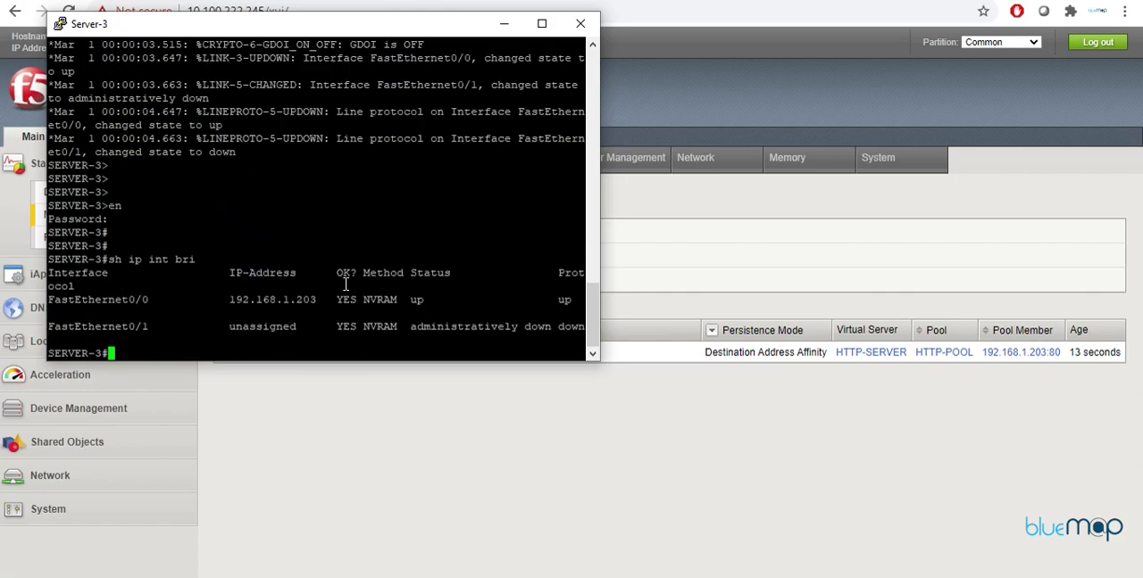
# Step: Shut down interface f0/0 on Server-3 from configuration mode
pyautogui.write('conf t')
pyautogui.press('Return')
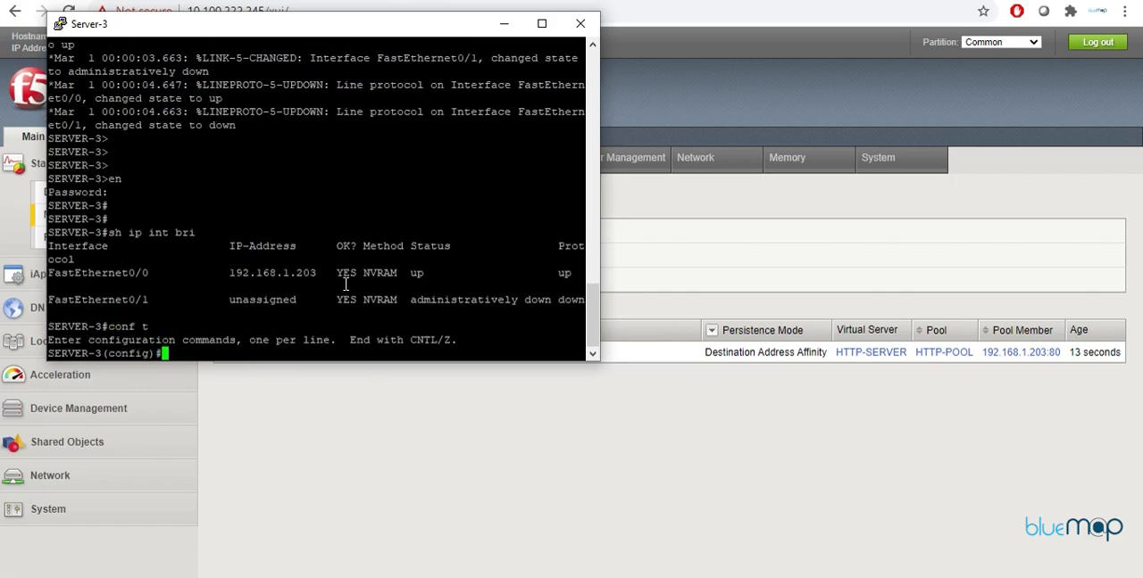
pyautogui.write('int f0/0')
pyautogui.press('Return')
pyautogui.write('shut')
pyautogui.press('Return')
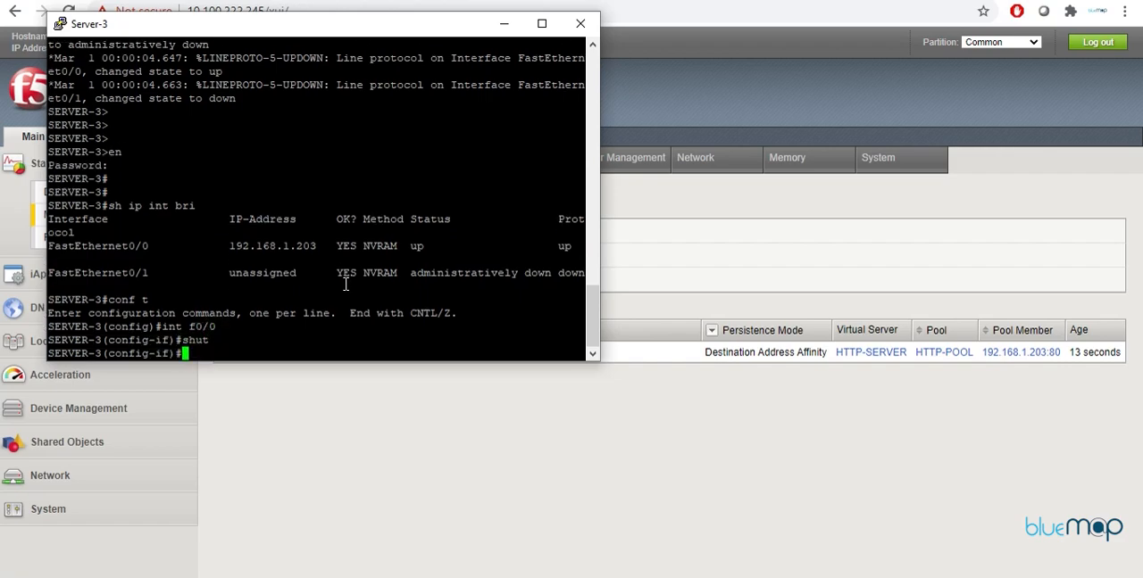
# Step: Return to the Windows 7 client console and reload 68.110.10.99 repeatedly to check which server answers
pyautogui.click(491, 442)
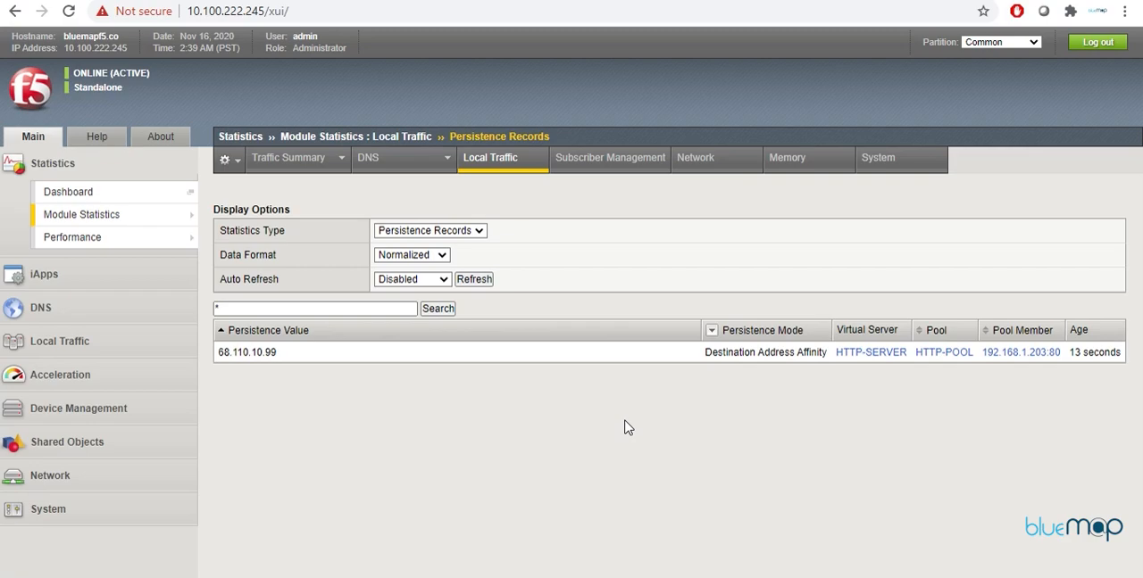
pyautogui.click(628, 1)
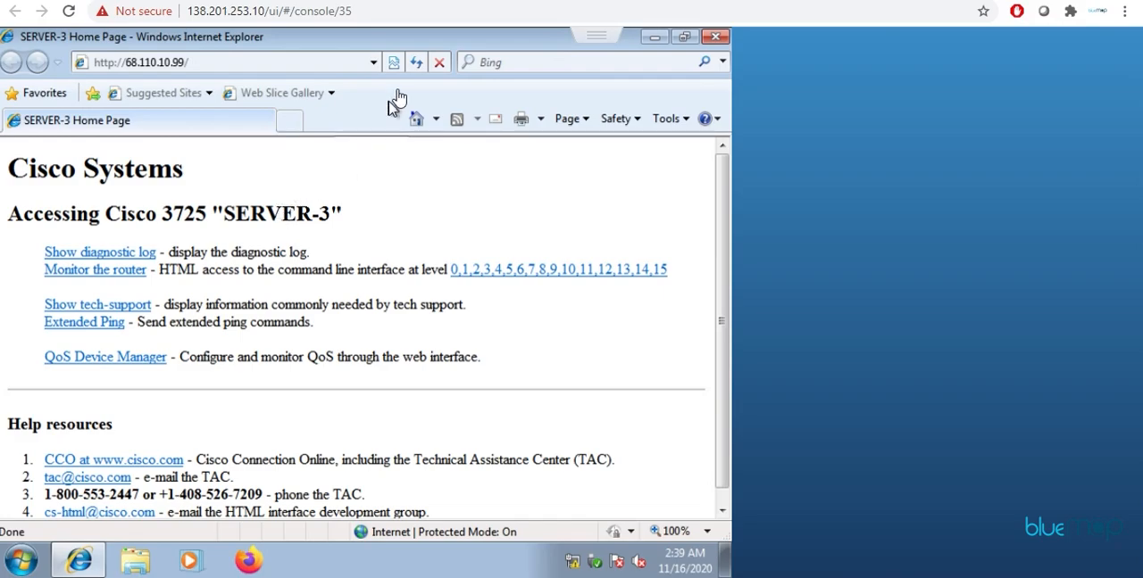
pyautogui.click(416, 62)
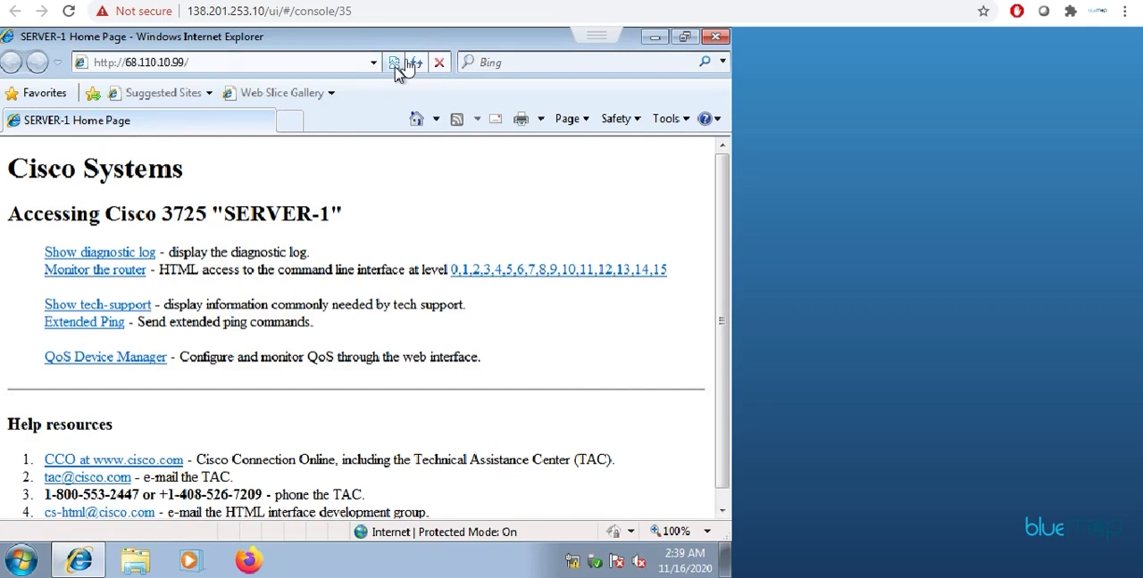
pyautogui.click(416, 63)
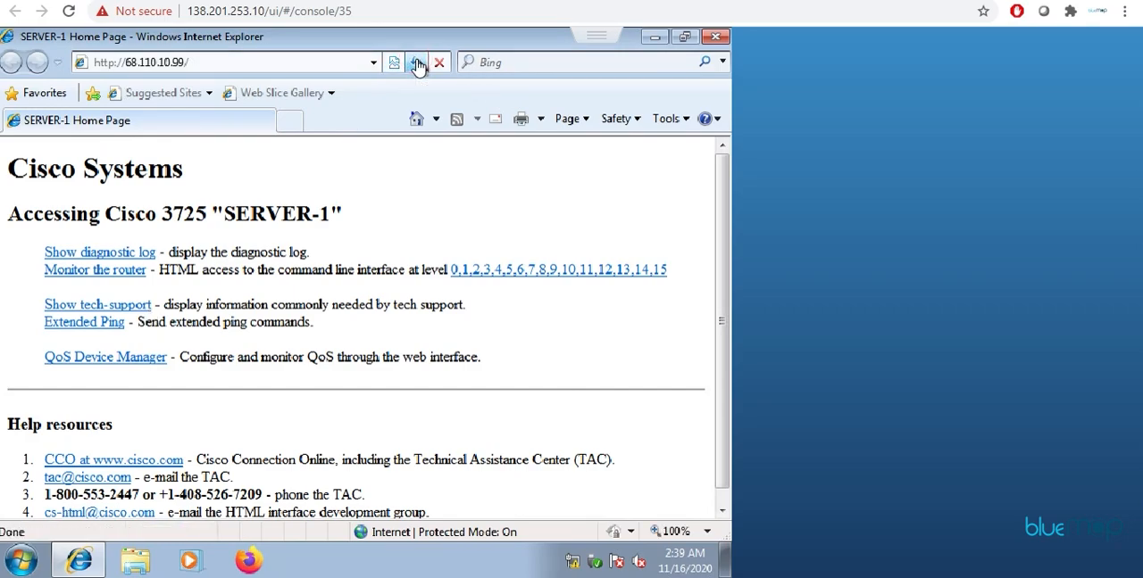
pyautogui.click(418, 64)
pyautogui.click(418, 64)
pyautogui.click(418, 64)
pyautogui.click(418, 64)
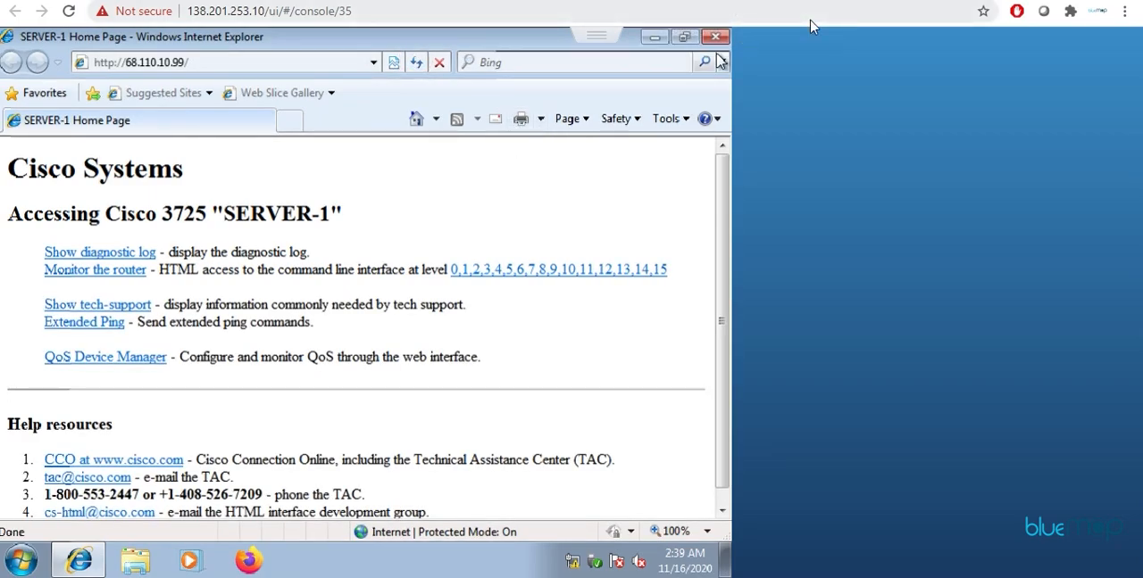
# Step: Switch back to the BIG-IP page and refresh the Persistence Records
pyautogui.click(841, 1)
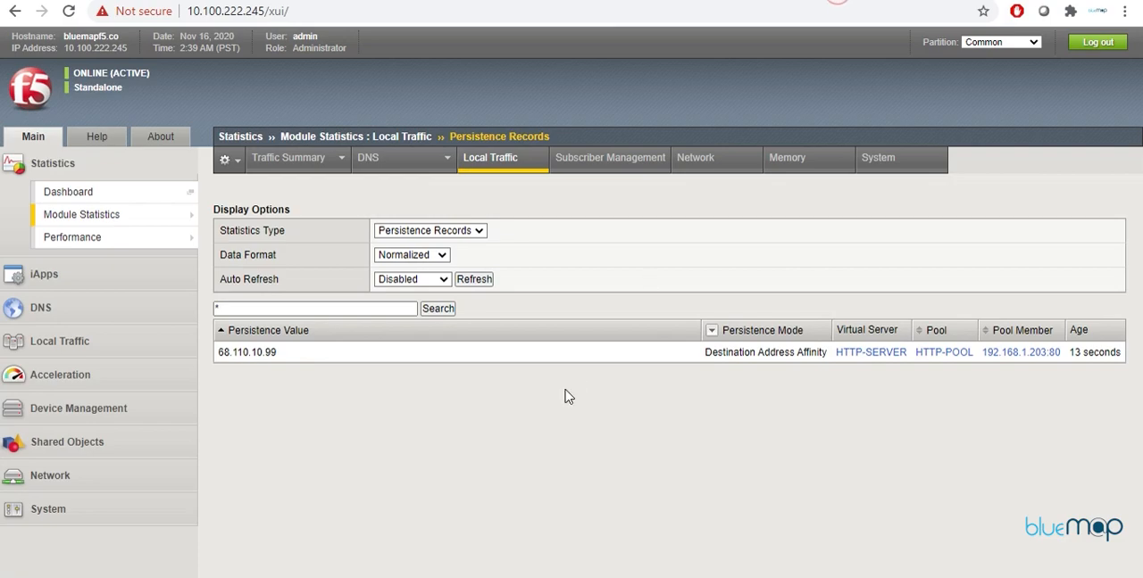
pyautogui.click(477, 281)
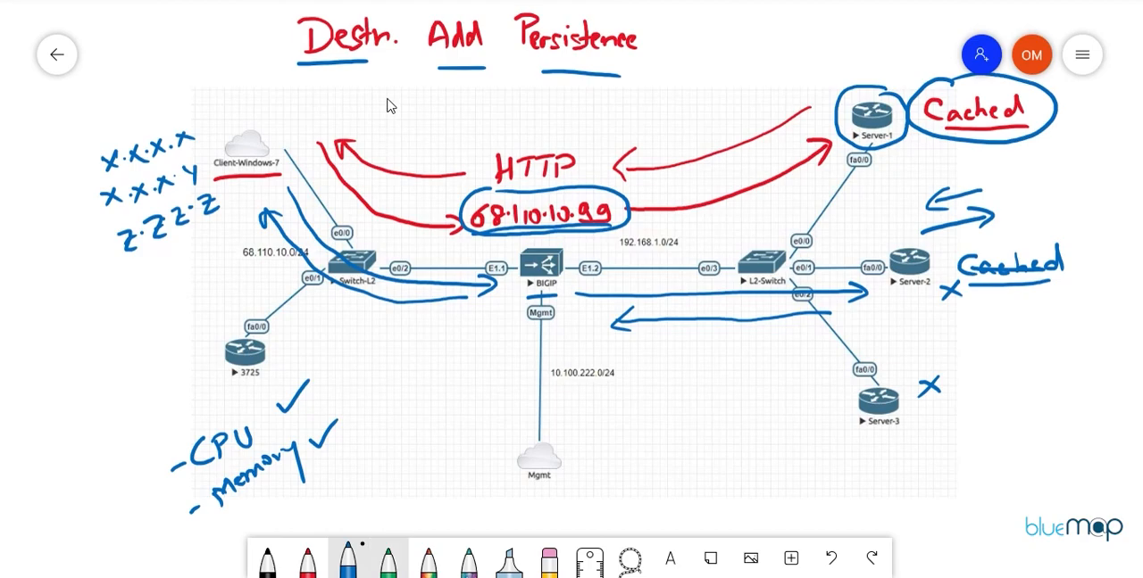
# Step: On the whiteboard network diagram, underline the 3725 router and write "Telnet" near the Mgmt link in green
pyautogui.click(388, 560)
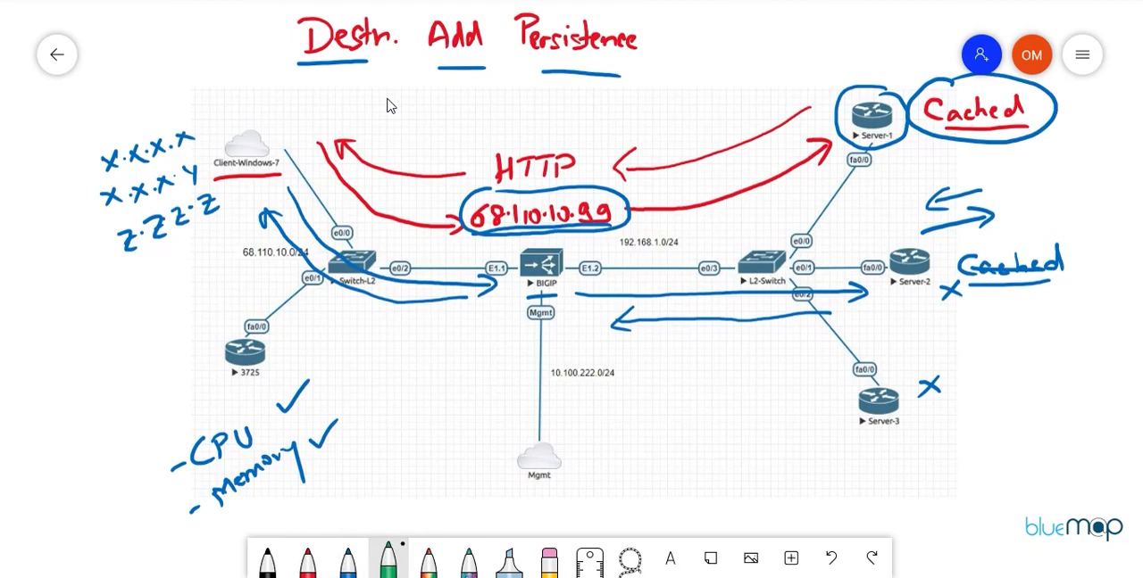
pyautogui.moveTo(229, 383); pyautogui.dragTo(280, 384)
pyautogui.moveTo(413, 350)
pyautogui.mouseDown()
pyautogui.moveTo(447, 345)
pyautogui.moveTo(433, 373)
pyautogui.mouseUp()
pyautogui.moveTo(437, 364); pyautogui.dragTo(500, 366)
pyautogui.moveTo(489, 349); pyautogui.dragTo(503, 347)
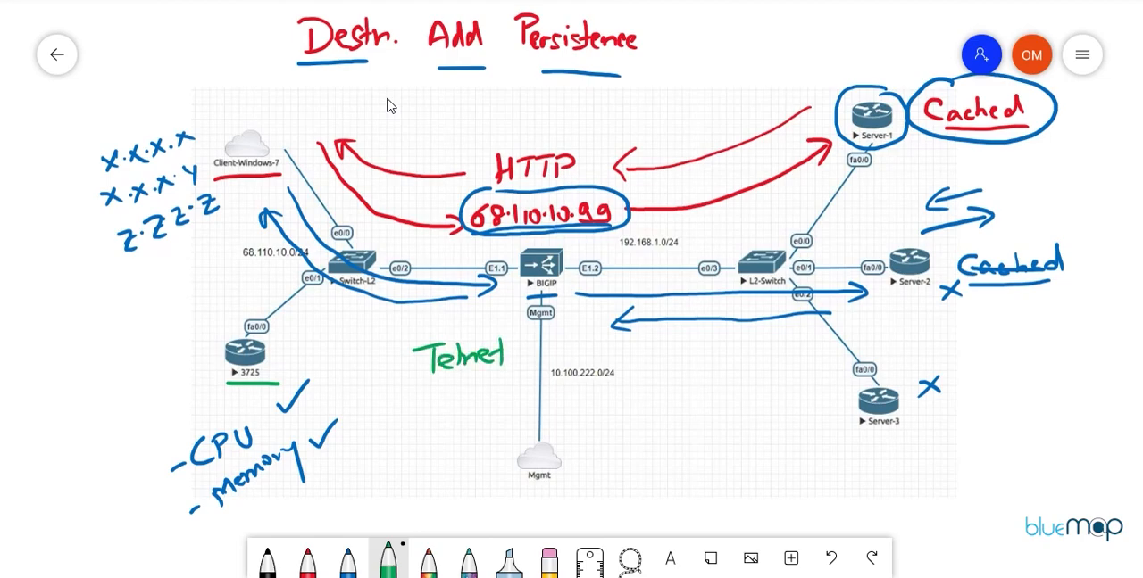
# Step: Circle the 3725 router and Server-3 in green, and write an underlined "SA" beside the 3725 router
pyautogui.moveTo(254, 314)
pyautogui.mouseDown()
pyautogui.moveTo(223, 383)
pyautogui.moveTo(268, 311)
pyautogui.moveTo(216, 328)
pyautogui.mouseUp()
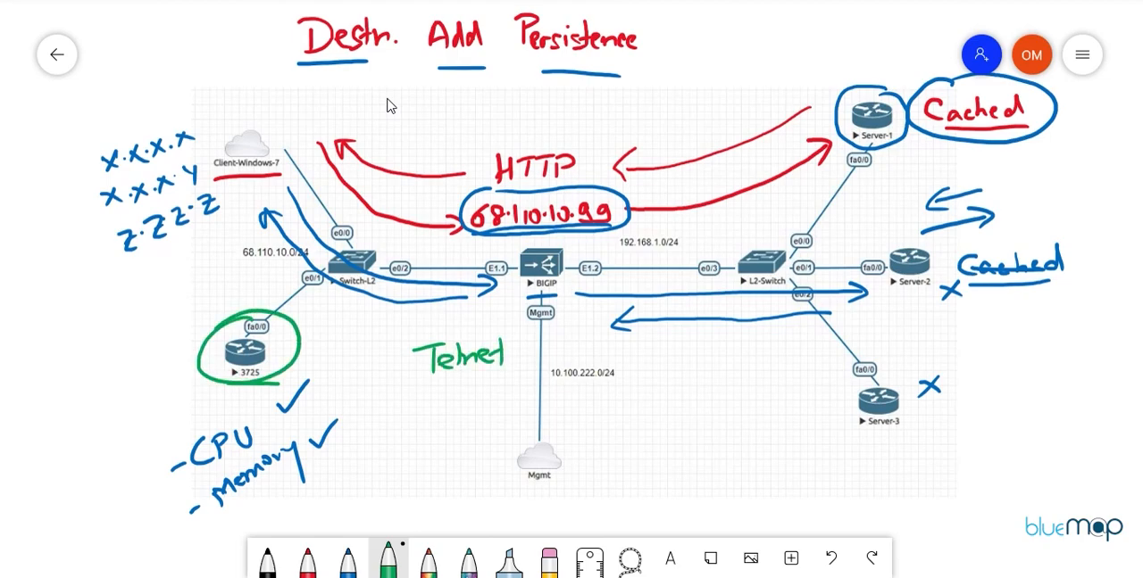
pyautogui.moveTo(884, 361)
pyautogui.mouseDown()
pyautogui.moveTo(835, 412)
pyautogui.moveTo(857, 360)
pyautogui.mouseUp()
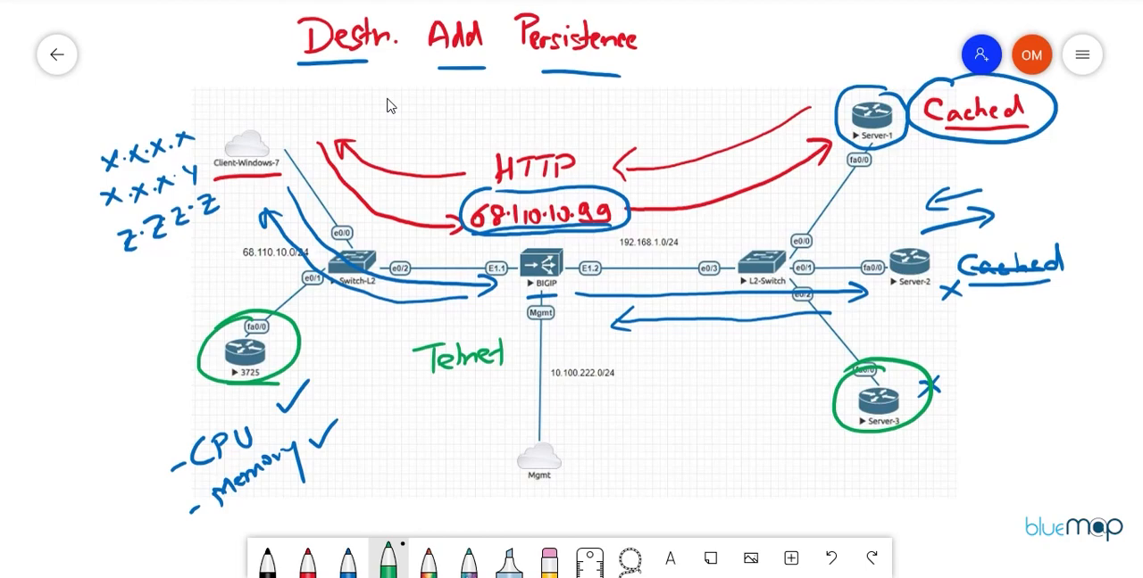
pyautogui.moveTo(163, 339); pyautogui.dragTo(149, 366)
pyautogui.moveTo(170, 340)
pyautogui.mouseDown()
pyautogui.moveTo(169, 365)
pyautogui.moveTo(184, 363)
pyautogui.mouseUp()
pyautogui.moveTo(171, 351); pyautogui.dragTo(183, 350)
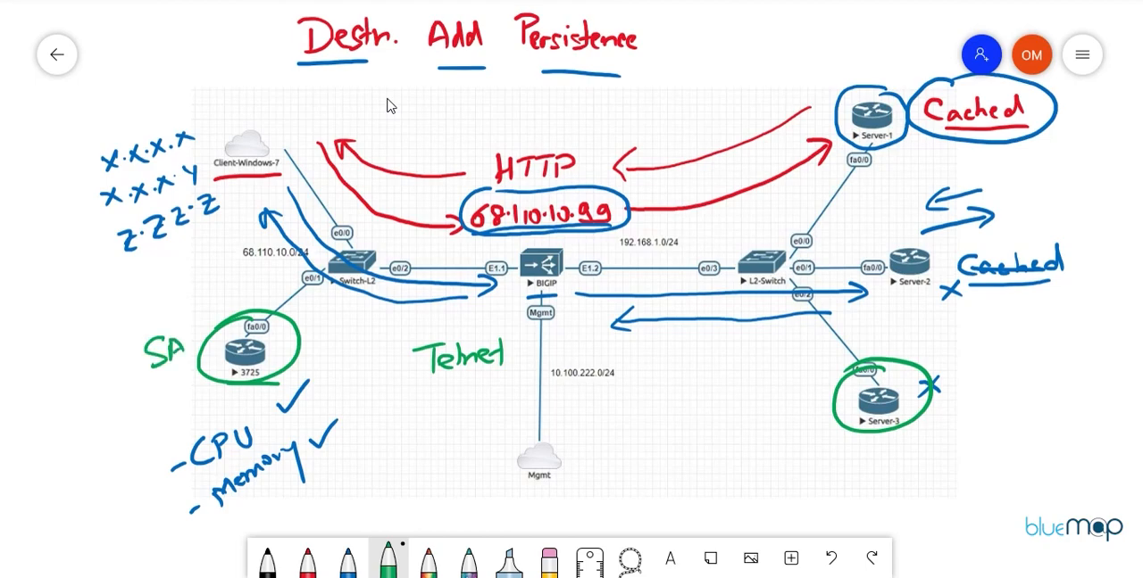
pyautogui.moveTo(142, 385); pyautogui.dragTo(191, 365)
# Step: Bracket the list of client addresses in green and label the Windows 7 client "Client Source"
pyautogui.moveTo(99, 116)
pyautogui.mouseDown()
pyautogui.moveTo(81, 121)
pyautogui.moveTo(100, 236)
pyautogui.moveTo(125, 257)
pyautogui.mouseUp()
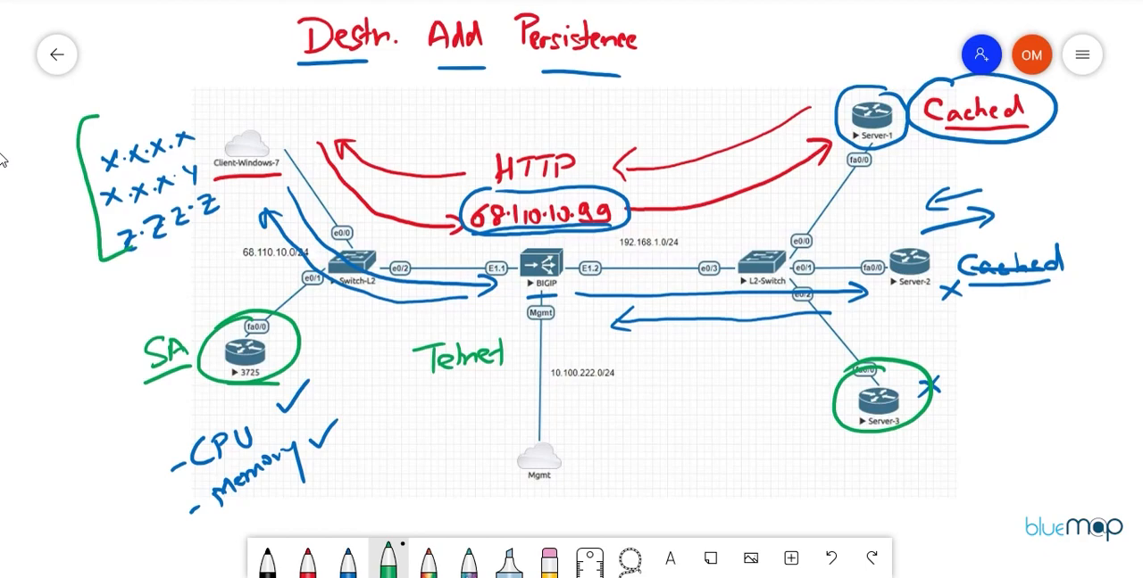
pyautogui.moveTo(250, 86); pyautogui.dragTo(255, 110)
pyautogui.moveTo(263, 86)
pyautogui.mouseDown()
pyautogui.moveTo(265, 114)
pyautogui.moveTo(301, 111)
pyautogui.moveTo(287, 130)
pyautogui.moveTo(300, 134)
pyautogui.mouseUp()
pyautogui.moveTo(304, 128); pyautogui.dragTo(326, 129)
pyautogui.moveTo(328, 125); pyautogui.dragTo(357, 117)
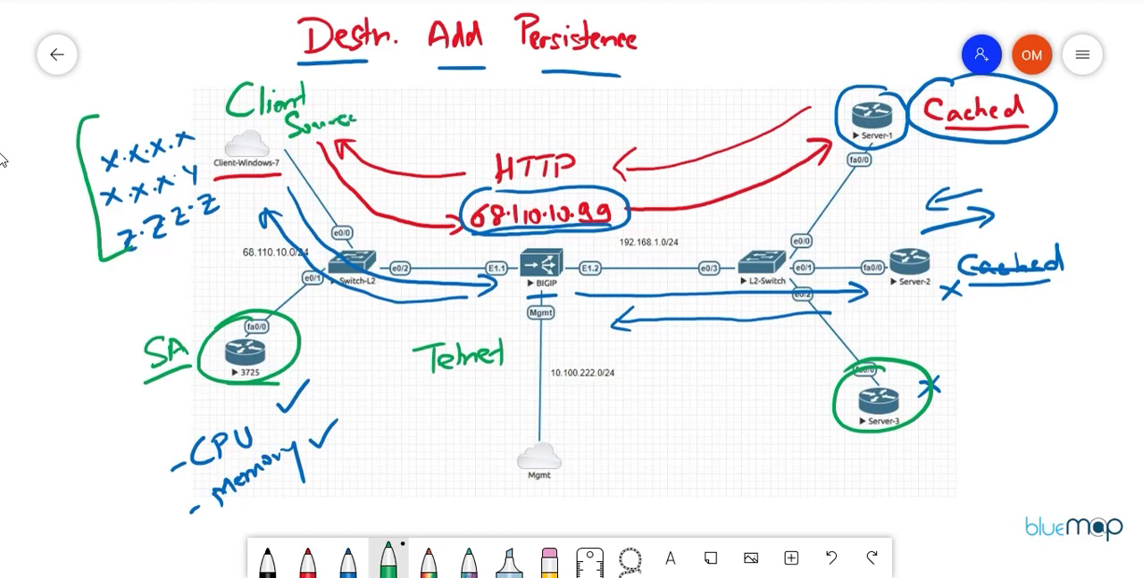
# Step: Write "Destination" and "Client" in green around the HTTP label, and "Destination" beside Server-1
pyautogui.moveTo(501, 113); pyautogui.dragTo(505, 137)
pyautogui.moveTo(523, 125); pyautogui.dragTo(553, 131)
pyautogui.moveTo(564, 116)
pyautogui.mouseDown()
pyautogui.moveTo(563, 131)
pyautogui.moveTo(591, 109)
pyautogui.moveTo(618, 118)
pyautogui.moveTo(610, 162)
pyautogui.moveTo(646, 141)
pyautogui.mouseUp()
pyautogui.moveTo(775, 84)
pyautogui.mouseDown()
pyautogui.moveTo(776, 103)
pyautogui.moveTo(799, 98)
pyautogui.mouseUp()
pyautogui.moveTo(809, 90)
pyautogui.mouseDown()
pyautogui.moveTo(801, 101)
pyautogui.moveTo(816, 95)
pyautogui.mouseUp()
pyautogui.moveTo(811, 87); pyautogui.dragTo(826, 92)
pyautogui.moveTo(828, 90); pyautogui.dragTo(835, 80)
pyautogui.moveTo(843, 66)
pyautogui.mouseDown()
pyautogui.moveTo(846, 84)
pyautogui.moveTo(875, 75)
pyautogui.mouseUp()
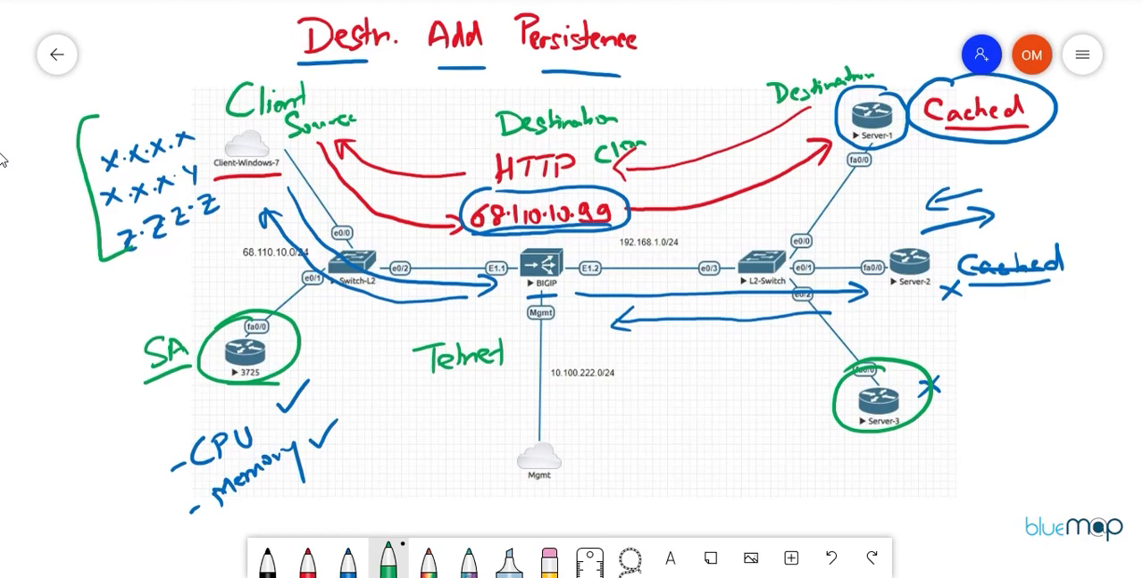
# Step: Circle the virtual server address 68.110.10.99 in green and add a green check mark beside each of the three client addresses
pyautogui.moveTo(528, 183)
pyautogui.mouseDown()
pyautogui.moveTo(464, 198)
pyautogui.moveTo(554, 236)
pyautogui.moveTo(636, 201)
pyautogui.moveTo(516, 179)
pyautogui.mouseUp()
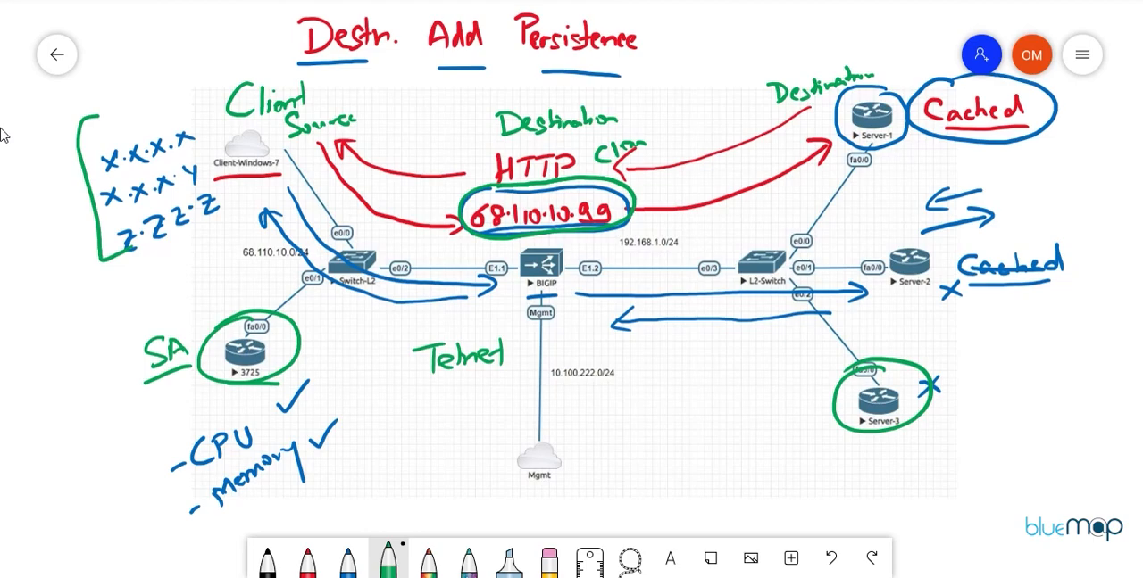
pyautogui.moveTo(49, 180)
pyautogui.mouseDown()
pyautogui.moveTo(56, 189)
pyautogui.moveTo(105, 169)
pyautogui.mouseUp()
pyautogui.moveTo(66, 221); pyautogui.dragTo(109, 196)
pyautogui.moveTo(73, 245); pyautogui.dragTo(120, 230)
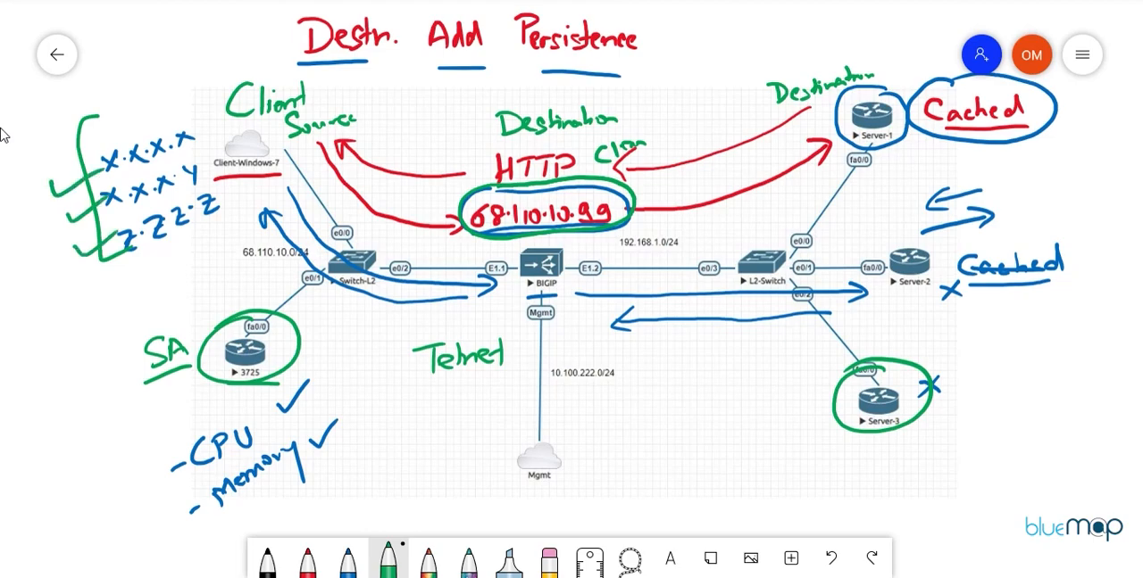
# Step: Circle 68.110.10.99 in green again and draw green arrows from it to Server-1 and Server-2
pyautogui.moveTo(496, 186)
pyautogui.mouseDown()
pyautogui.moveTo(473, 234)
pyautogui.moveTo(607, 230)
pyautogui.moveTo(591, 182)
pyautogui.moveTo(511, 189)
pyautogui.mouseUp()
pyautogui.moveTo(643, 191)
pyautogui.mouseDown()
pyautogui.moveTo(800, 147)
pyautogui.moveTo(796, 162)
pyautogui.mouseUp()
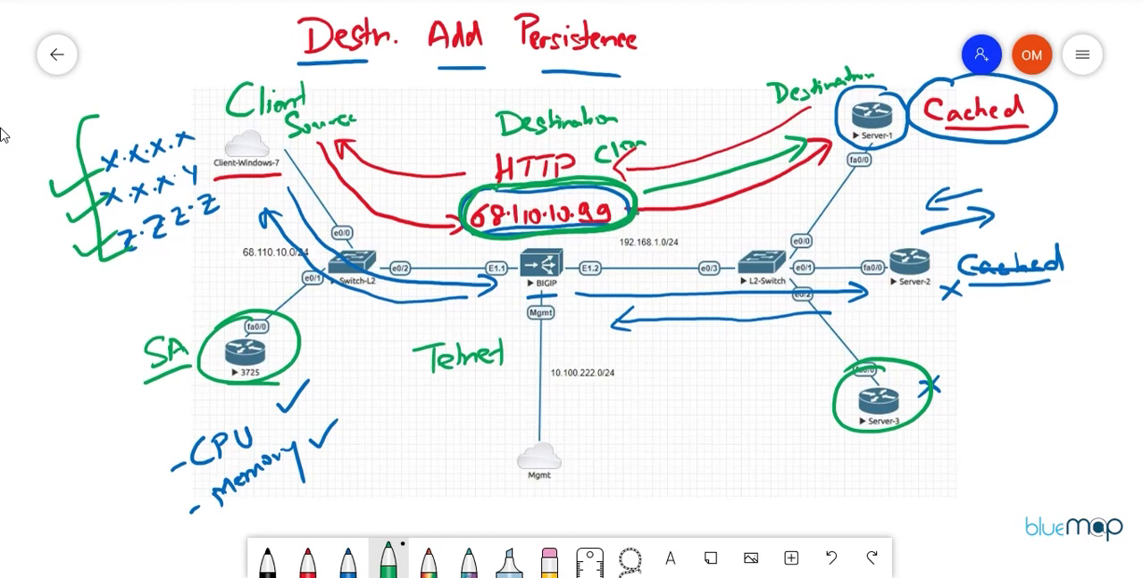
pyautogui.moveTo(636, 212)
pyautogui.mouseDown()
pyautogui.moveTo(871, 243)
pyautogui.moveTo(853, 259)
pyautogui.mouseUp()
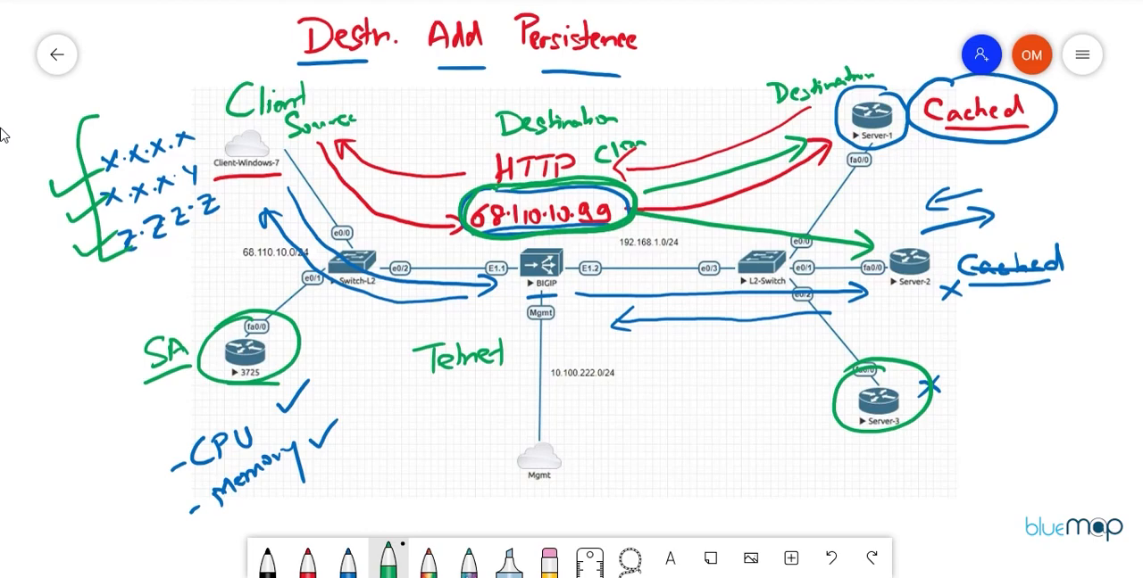
pyautogui.moveTo(933, 227)
pyautogui.mouseDown()
pyautogui.moveTo(886, 230)
pyautogui.moveTo(948, 278)
pyautogui.moveTo(928, 225)
pyautogui.mouseUp()
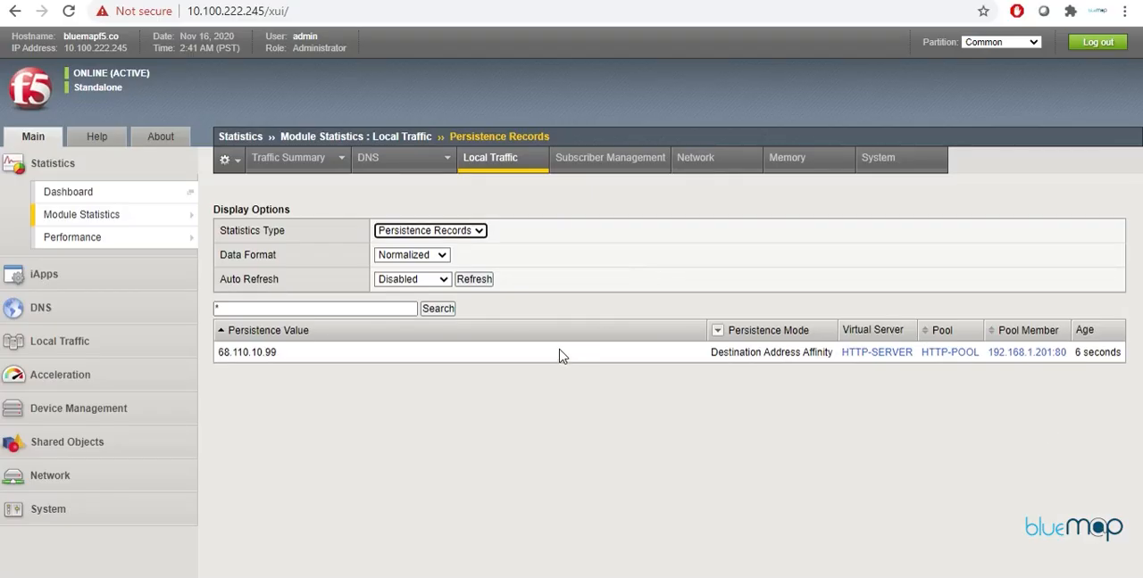
# Step: Switch to the F5 BIG-IP web interface and refresh the Local Traffic persistence records
pyautogui.click(482, 280)
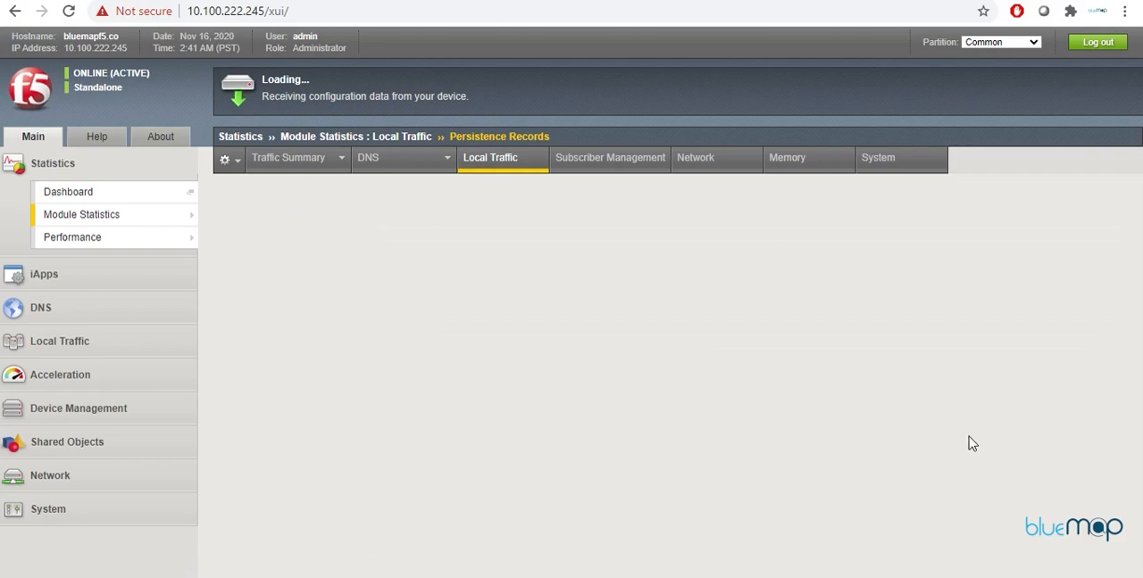